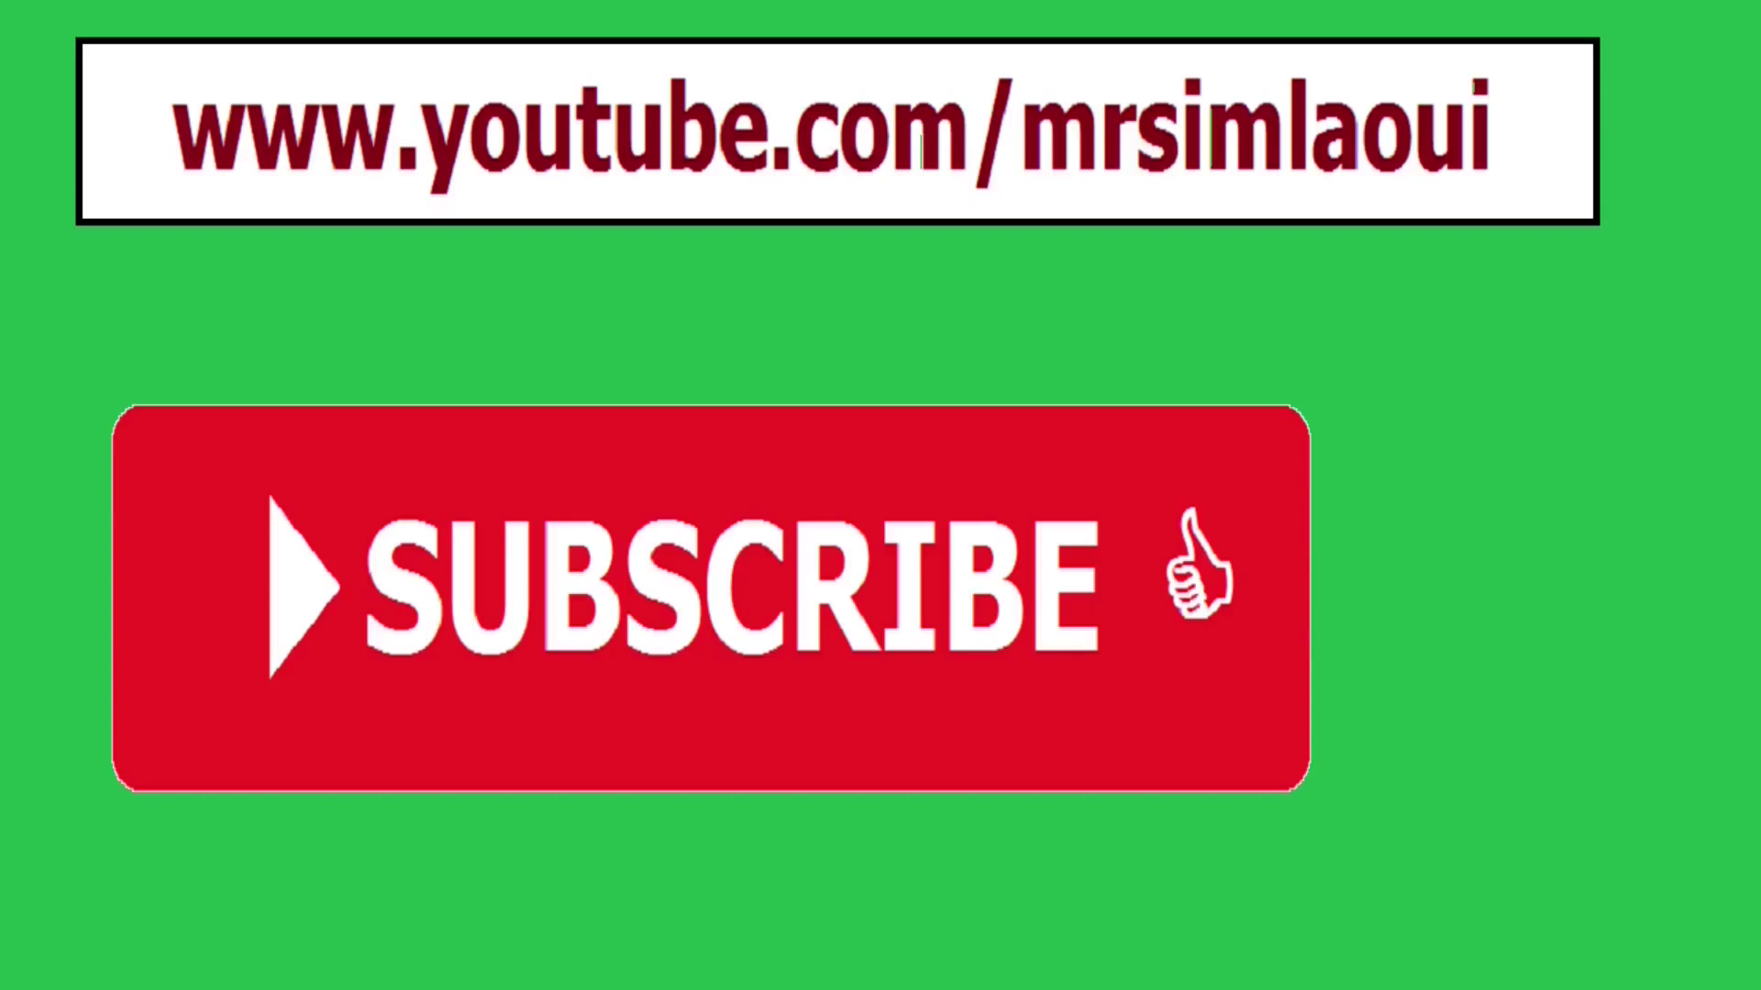
# Step: Select the Feuil1 seller figures in B2:E5
pyautogui.moveTo(326, 238); pyautogui.dragTo(818, 378)
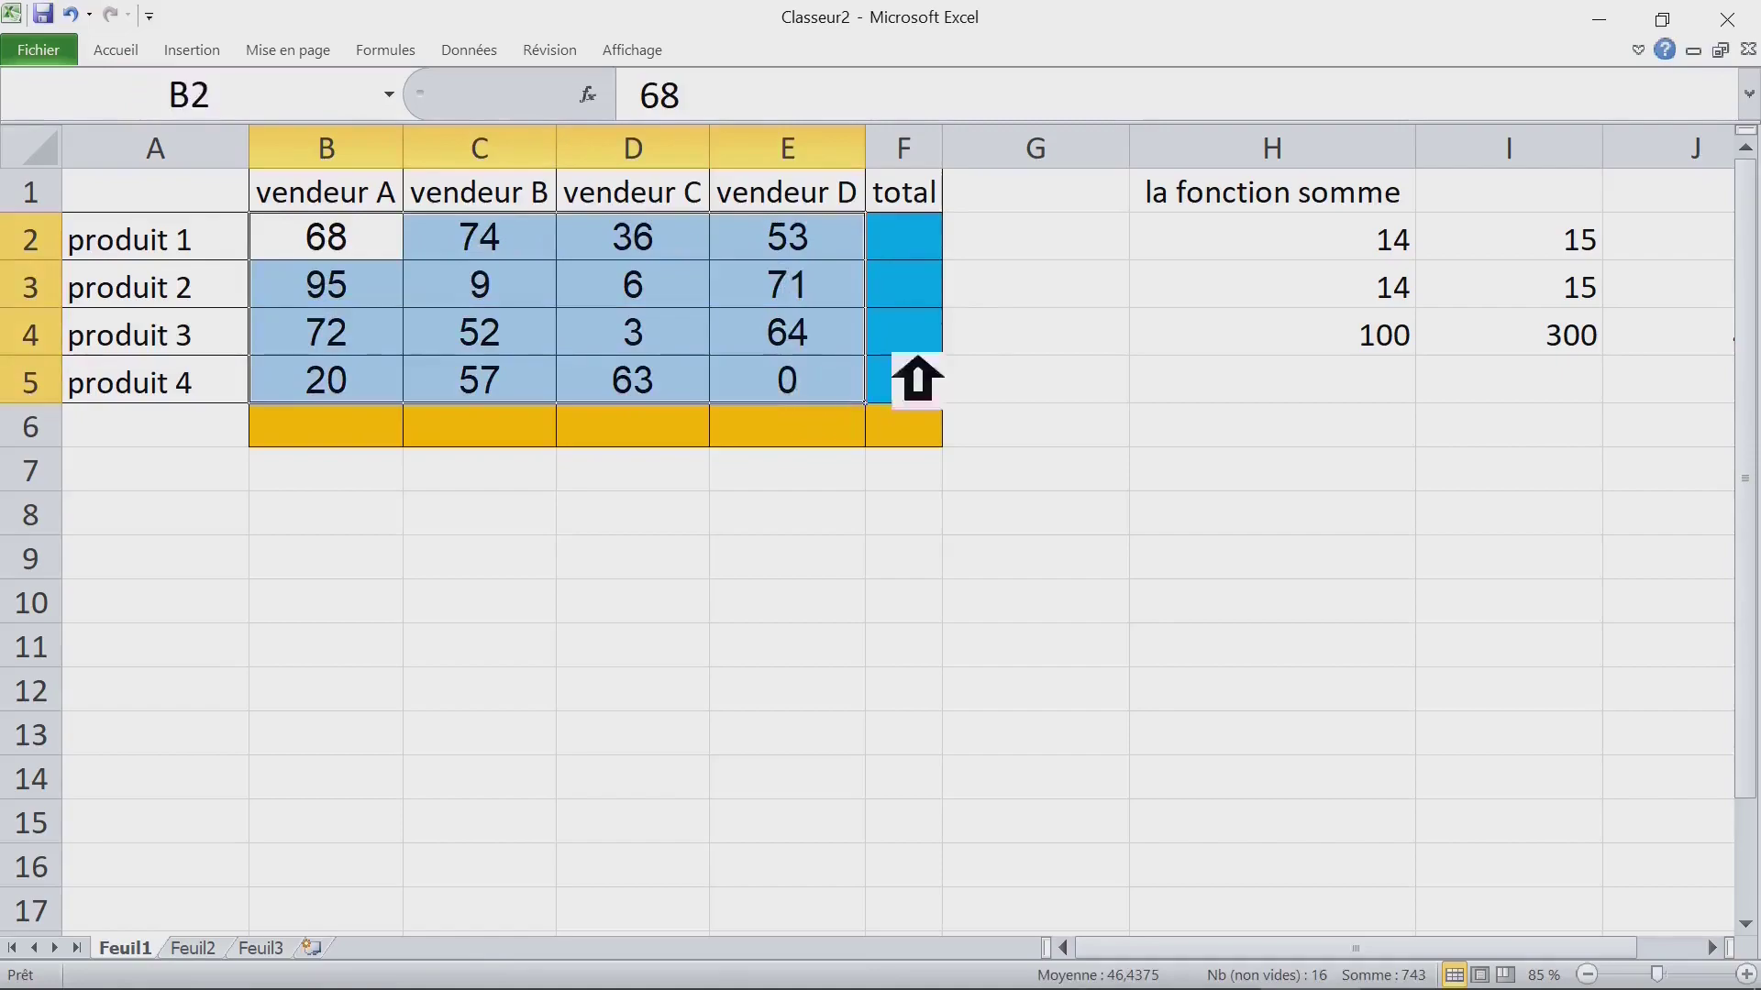
# Step: AutoSum B2:F6 to fill totals in F2:F5 and B6:F6, with a grand total of 743
pyautogui.moveTo(817, 400)
pyautogui.mouseDown()
pyautogui.moveTo(942, 406)
pyautogui.moveTo(942, 452)
pyautogui.mouseUp()
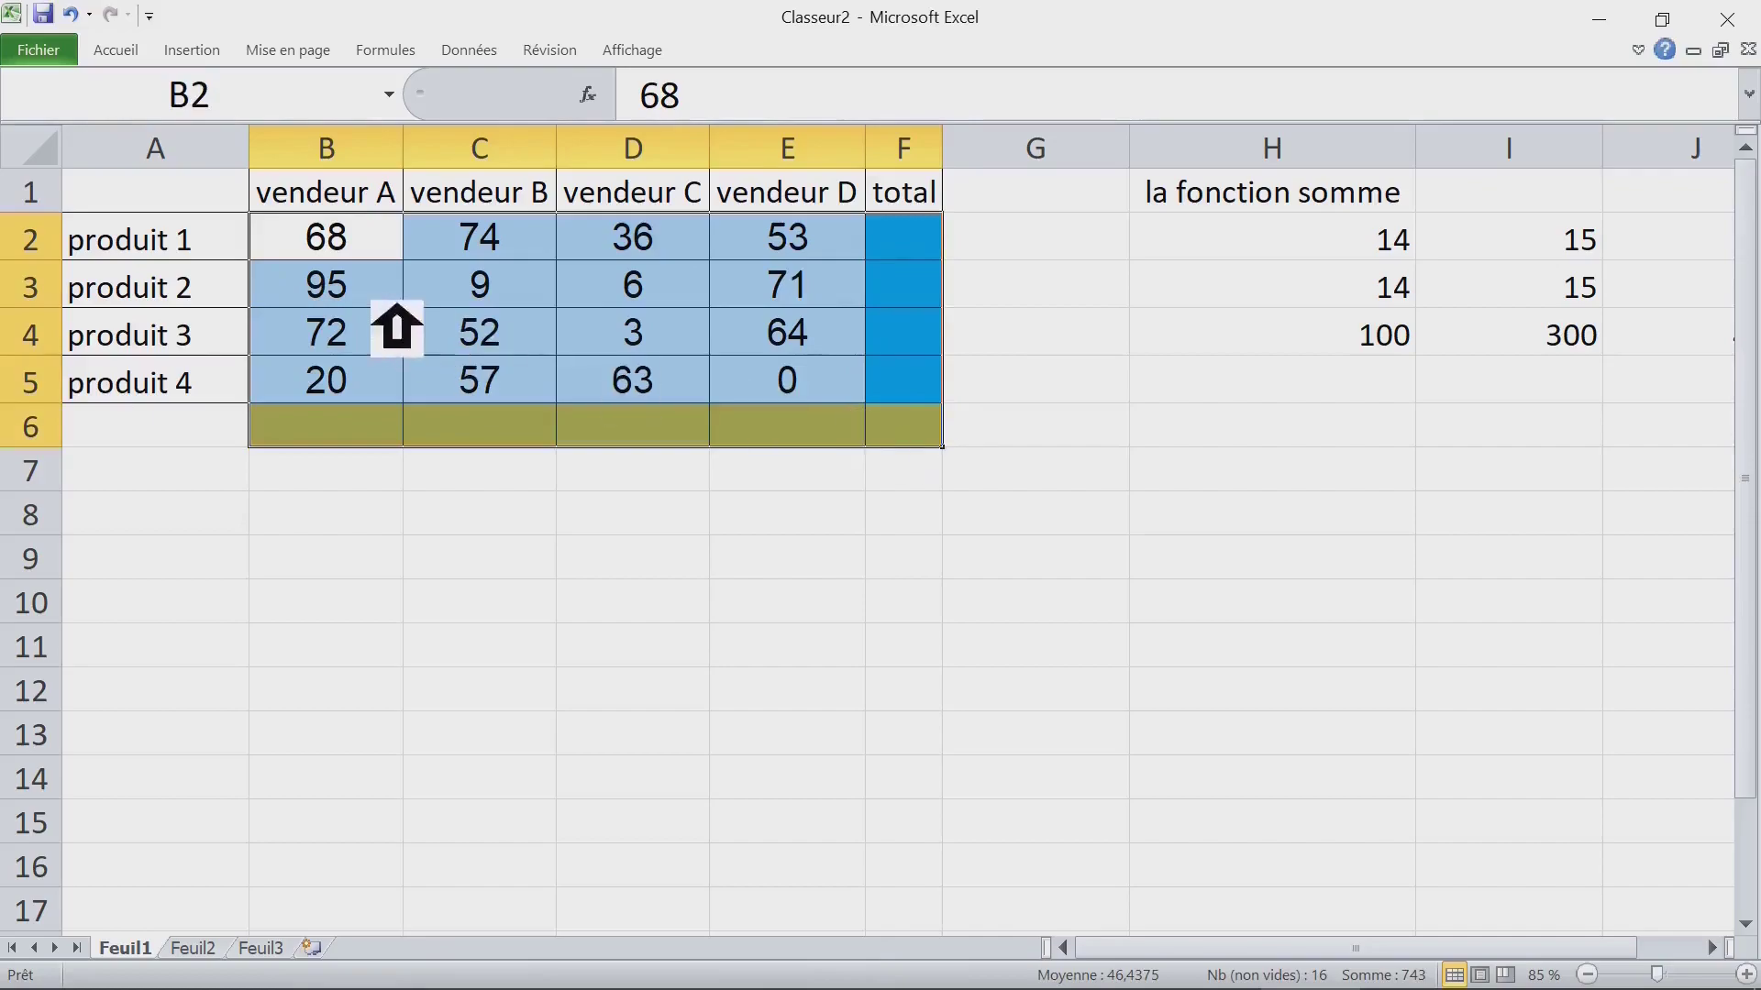
pyautogui.moveTo(327, 257)
pyautogui.mouseDown()
pyautogui.moveTo(856, 282)
pyautogui.moveTo(907, 424)
pyautogui.mouseUp()
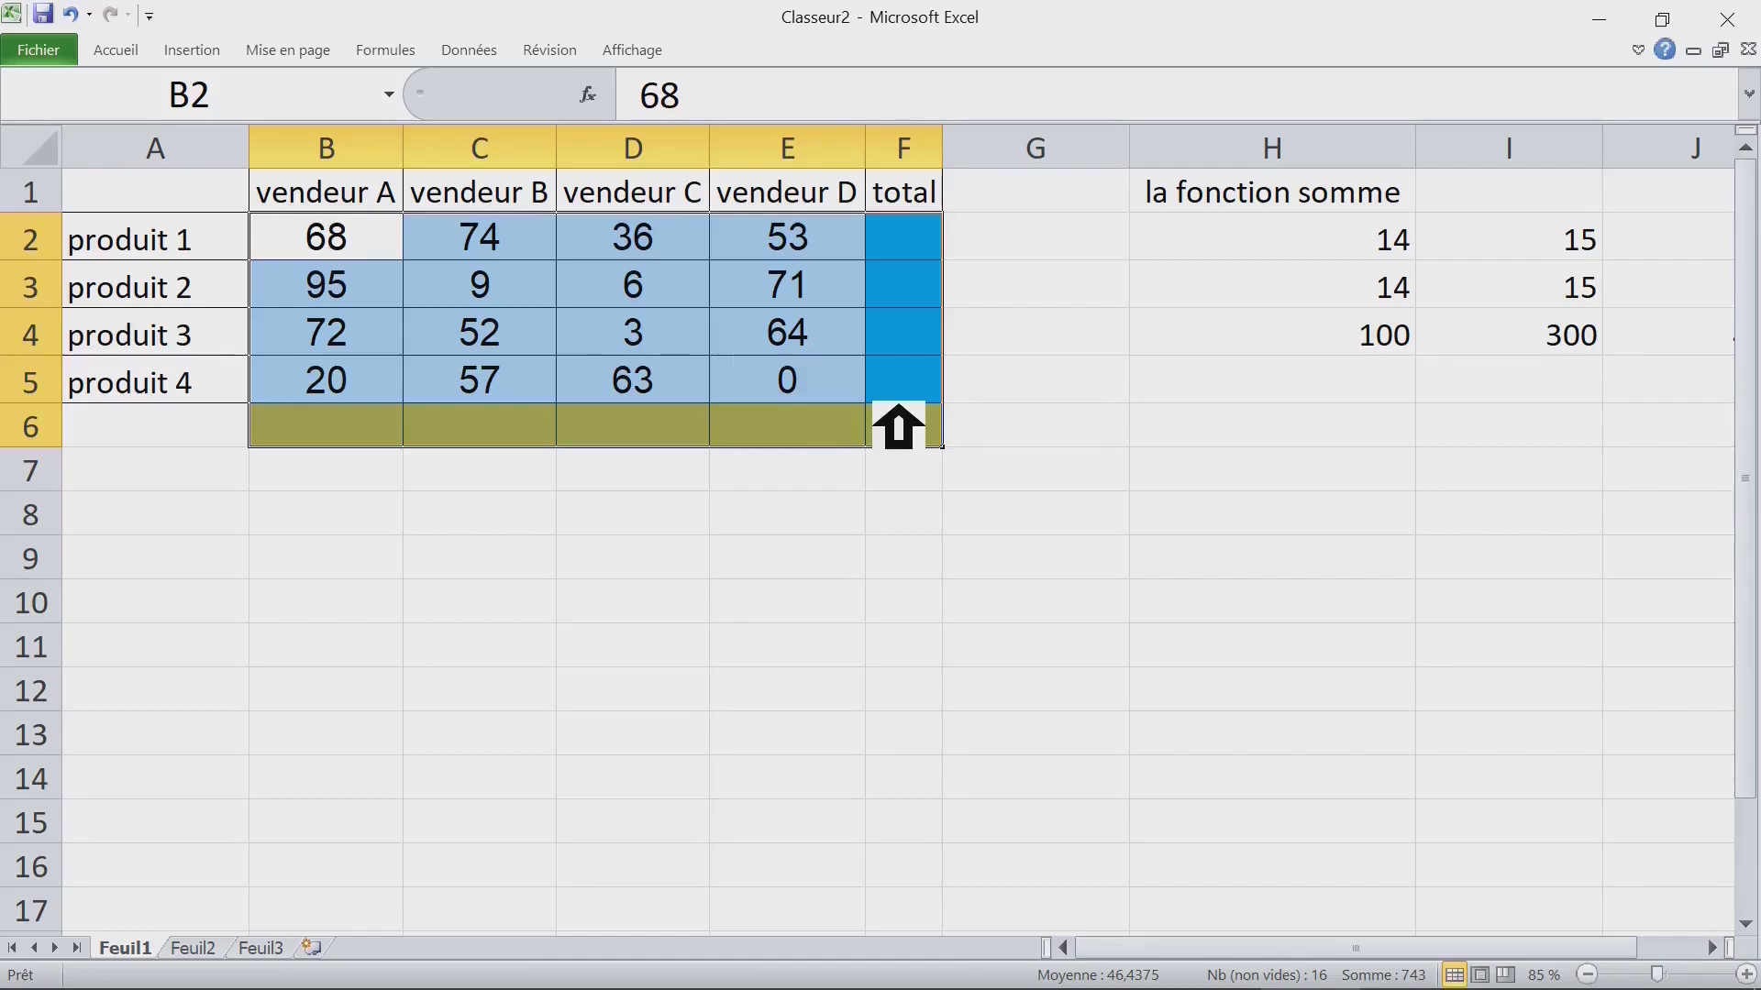
pyautogui.press('alt')
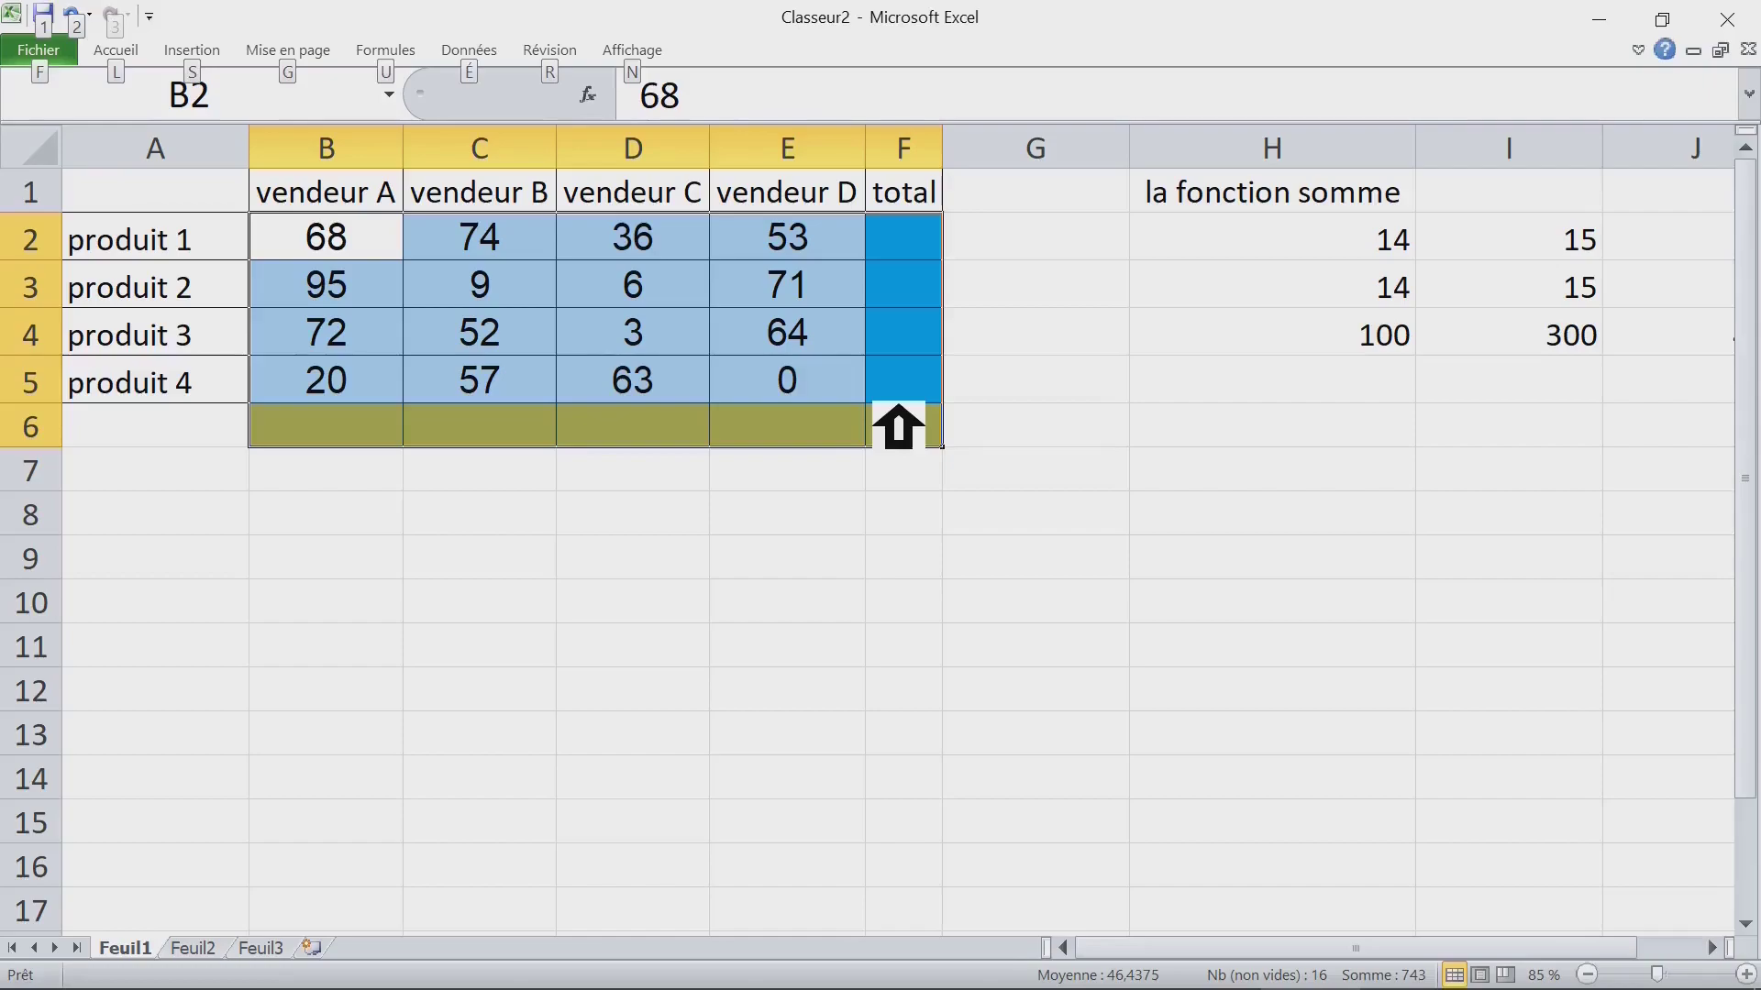
pyautogui.hotkey('alt', '=')
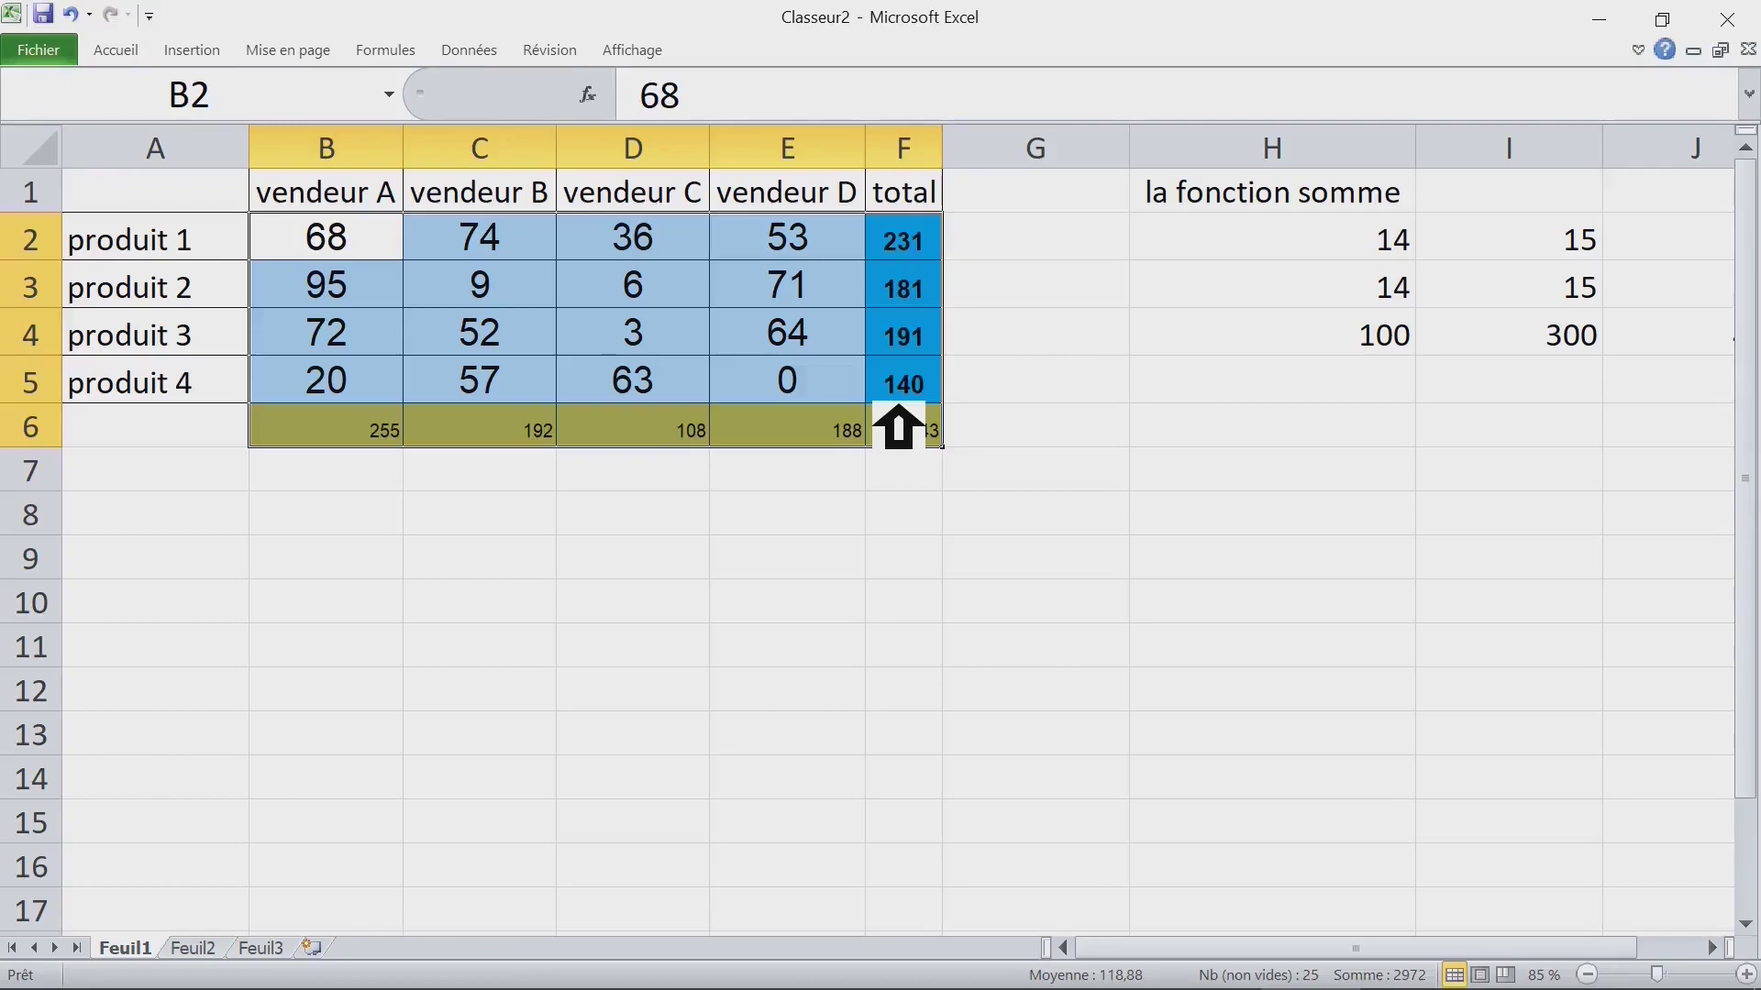
pyautogui.click(382, 426)
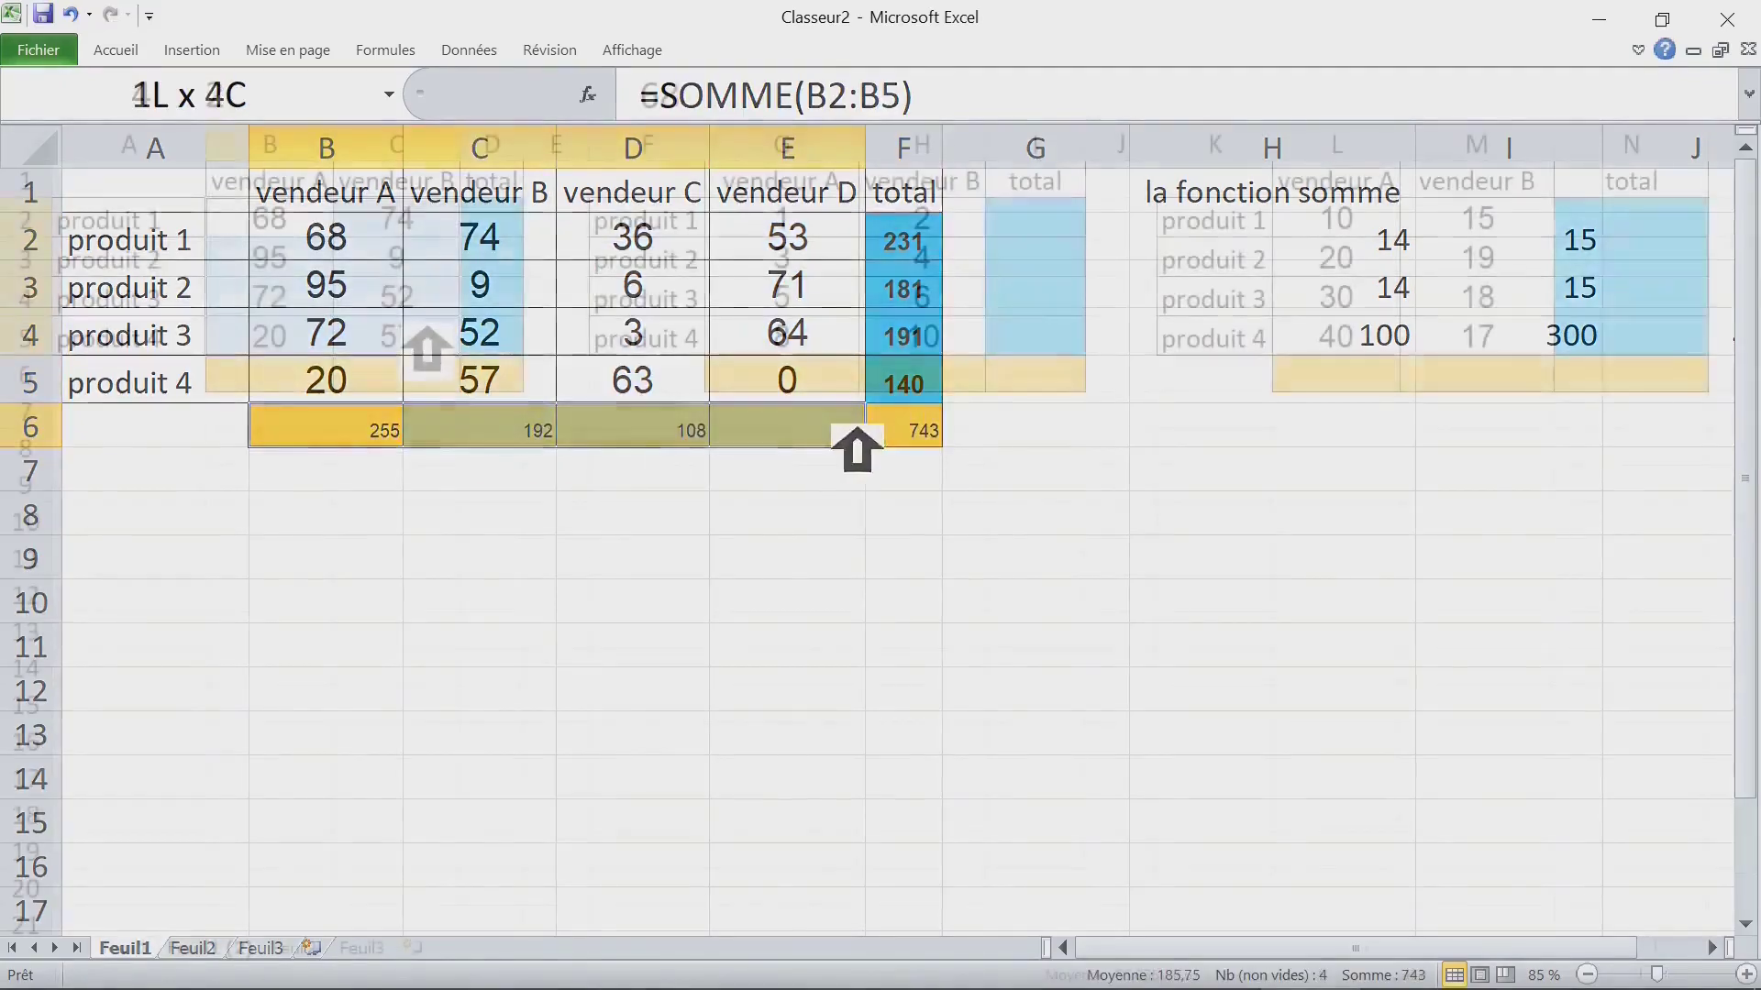
# Step: Select B2:D6, G2:I6 and L2:N6 together on Feuil1 (2), including their empty totals
pyautogui.moveTo(426, 353)
pyautogui.mouseDown()
pyautogui.moveTo(501, 353)
pyautogui.moveTo(504, 394)
pyautogui.mouseUp()
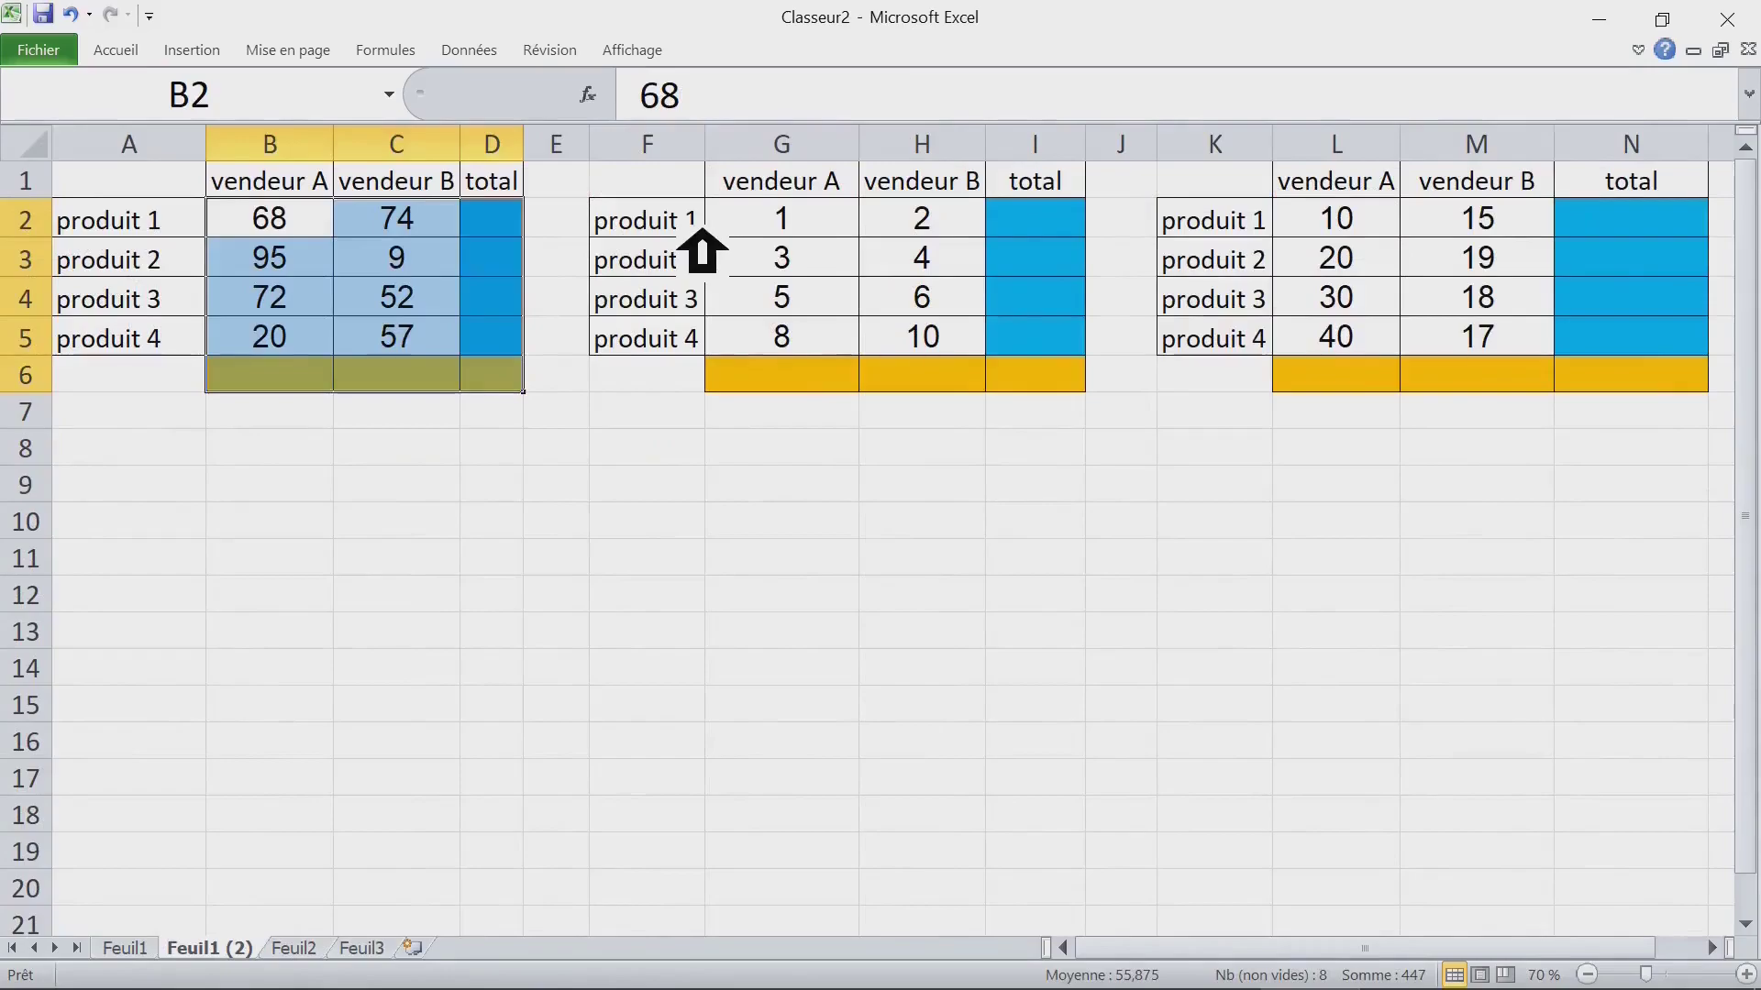
pyautogui.moveTo(771, 231); pyautogui.dragTo(1062, 378)
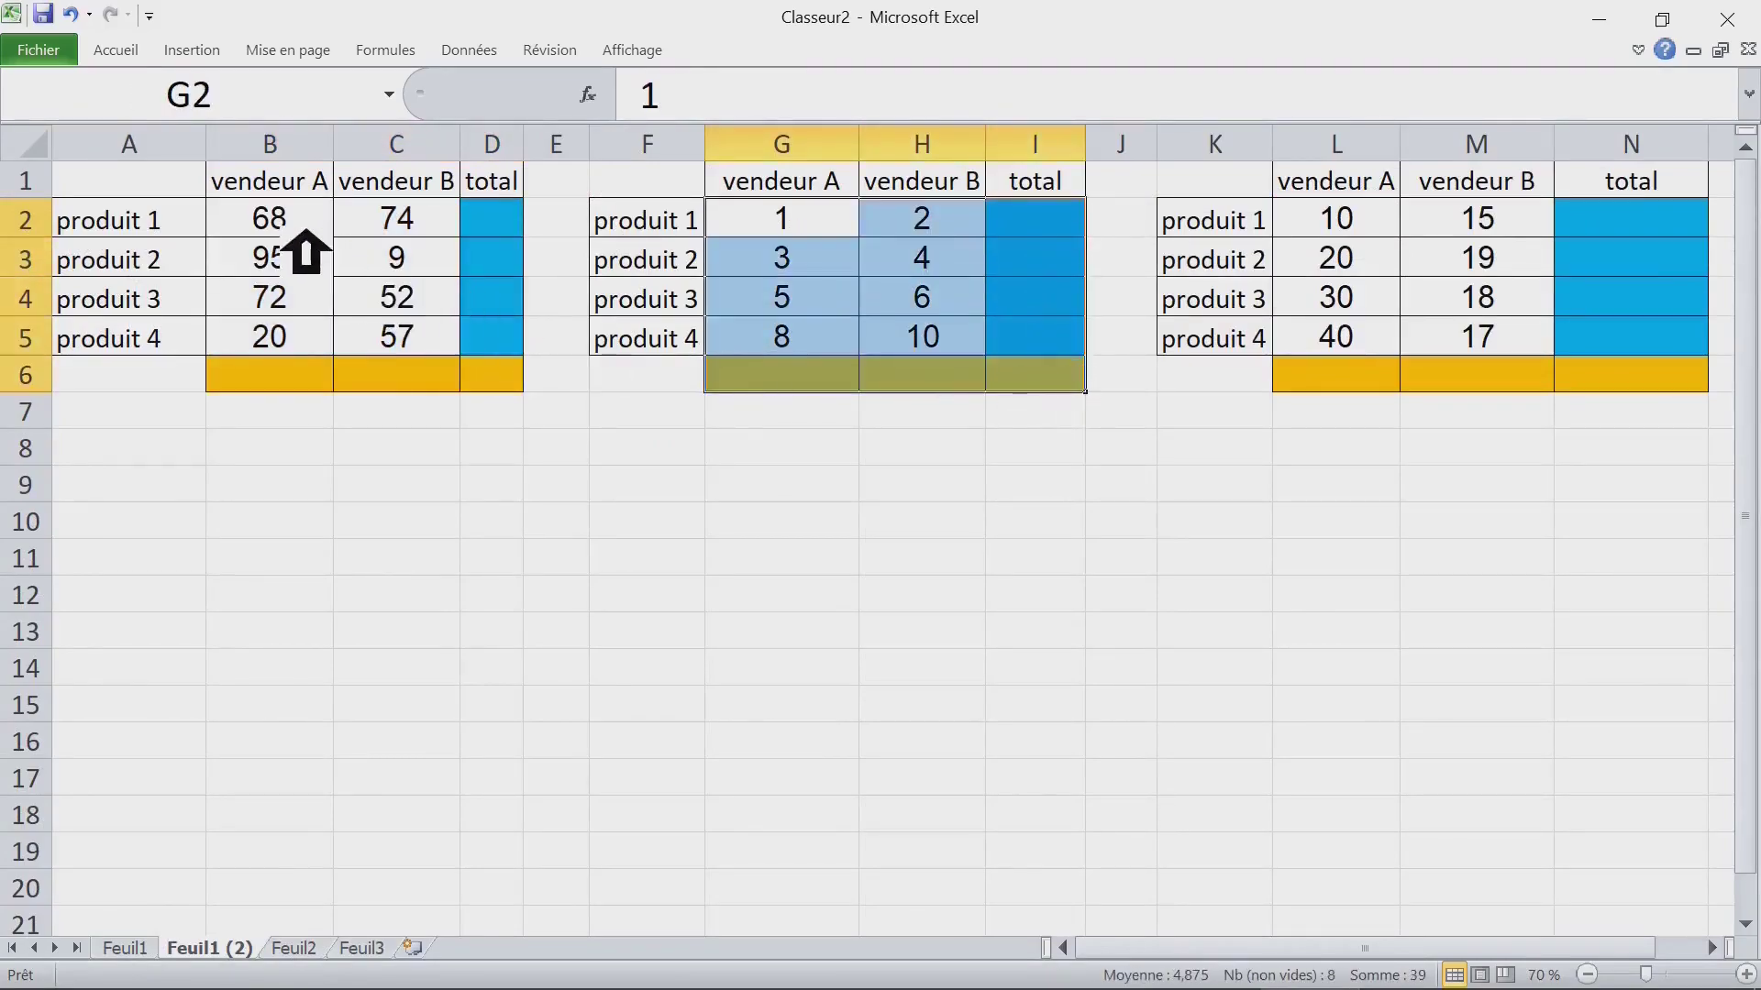
pyautogui.moveTo(273, 224)
pyautogui.mouseDown()
pyautogui.moveTo(507, 250)
pyautogui.moveTo(512, 379)
pyautogui.mouseUp()
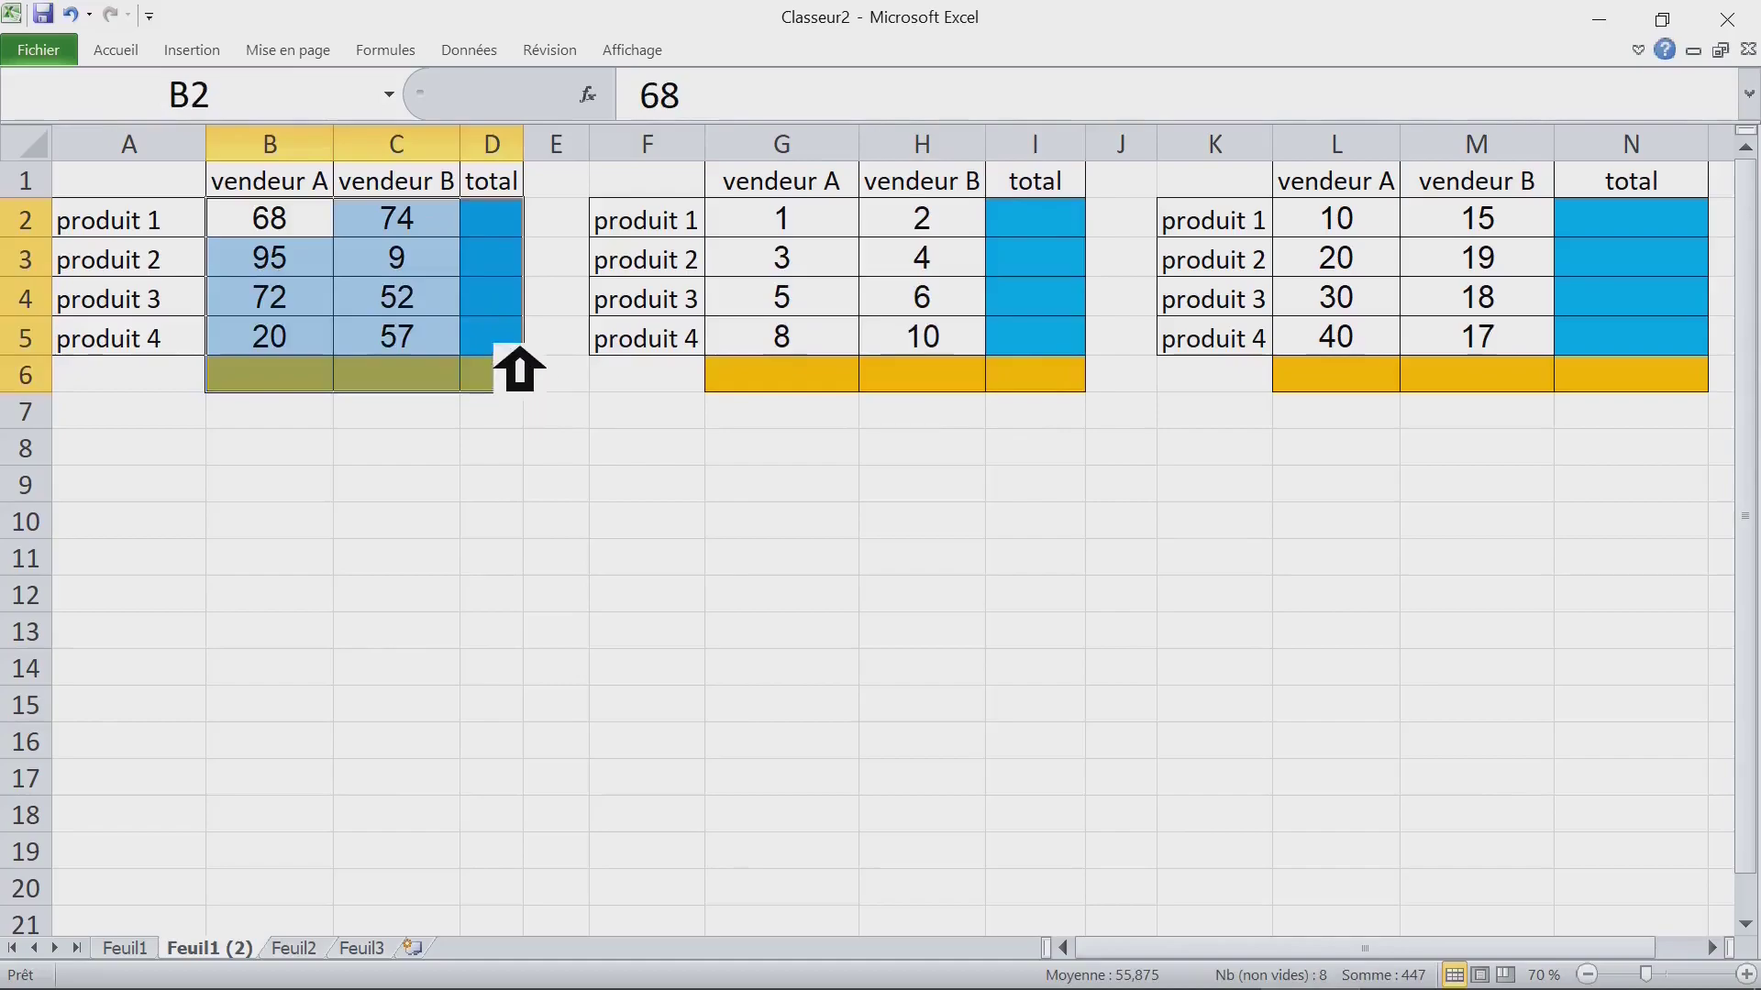
pyautogui.moveTo(804, 229)
pyautogui.mouseDown()
pyautogui.moveTo(1045, 231)
pyautogui.moveTo(1053, 379)
pyautogui.mouseUp()
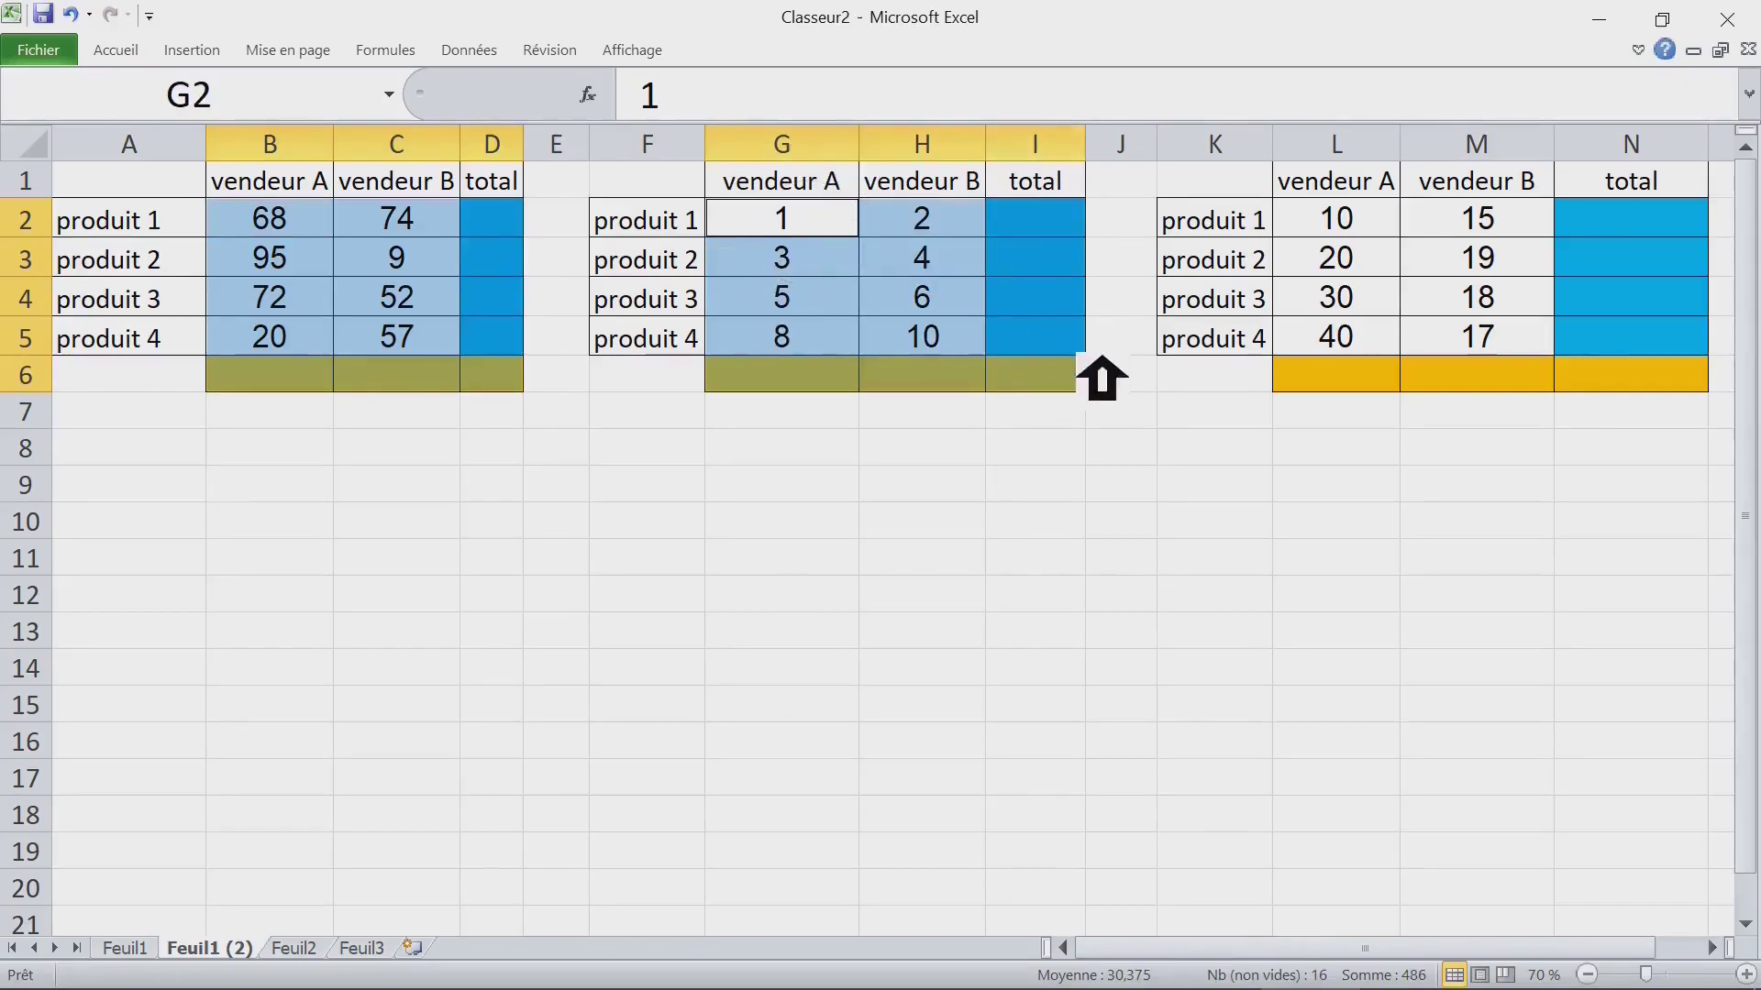
pyautogui.keyDown('ctrl'); pyautogui.moveTo(1336, 218); pyautogui.dragTo(1670, 391); pyautogui.keyUp('ctrl')
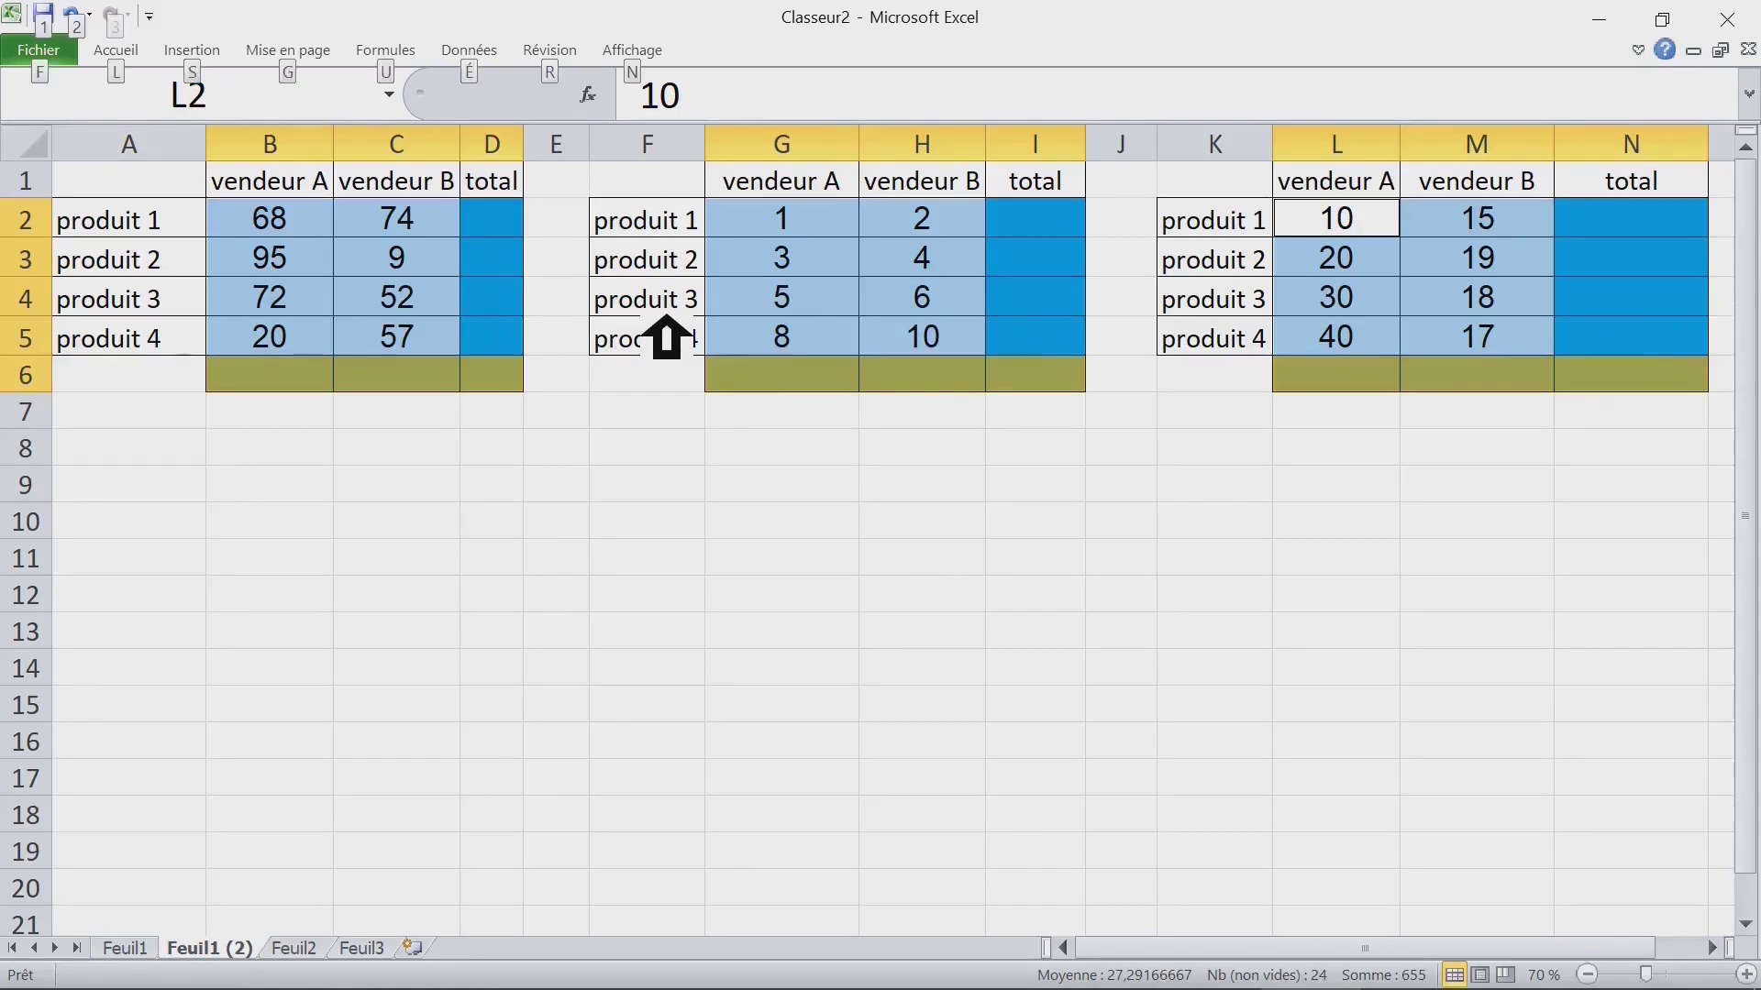
# Step: Apply AutoSum (Alt+=) to all three selected tables at once
pyautogui.hotkey('alt', '=')
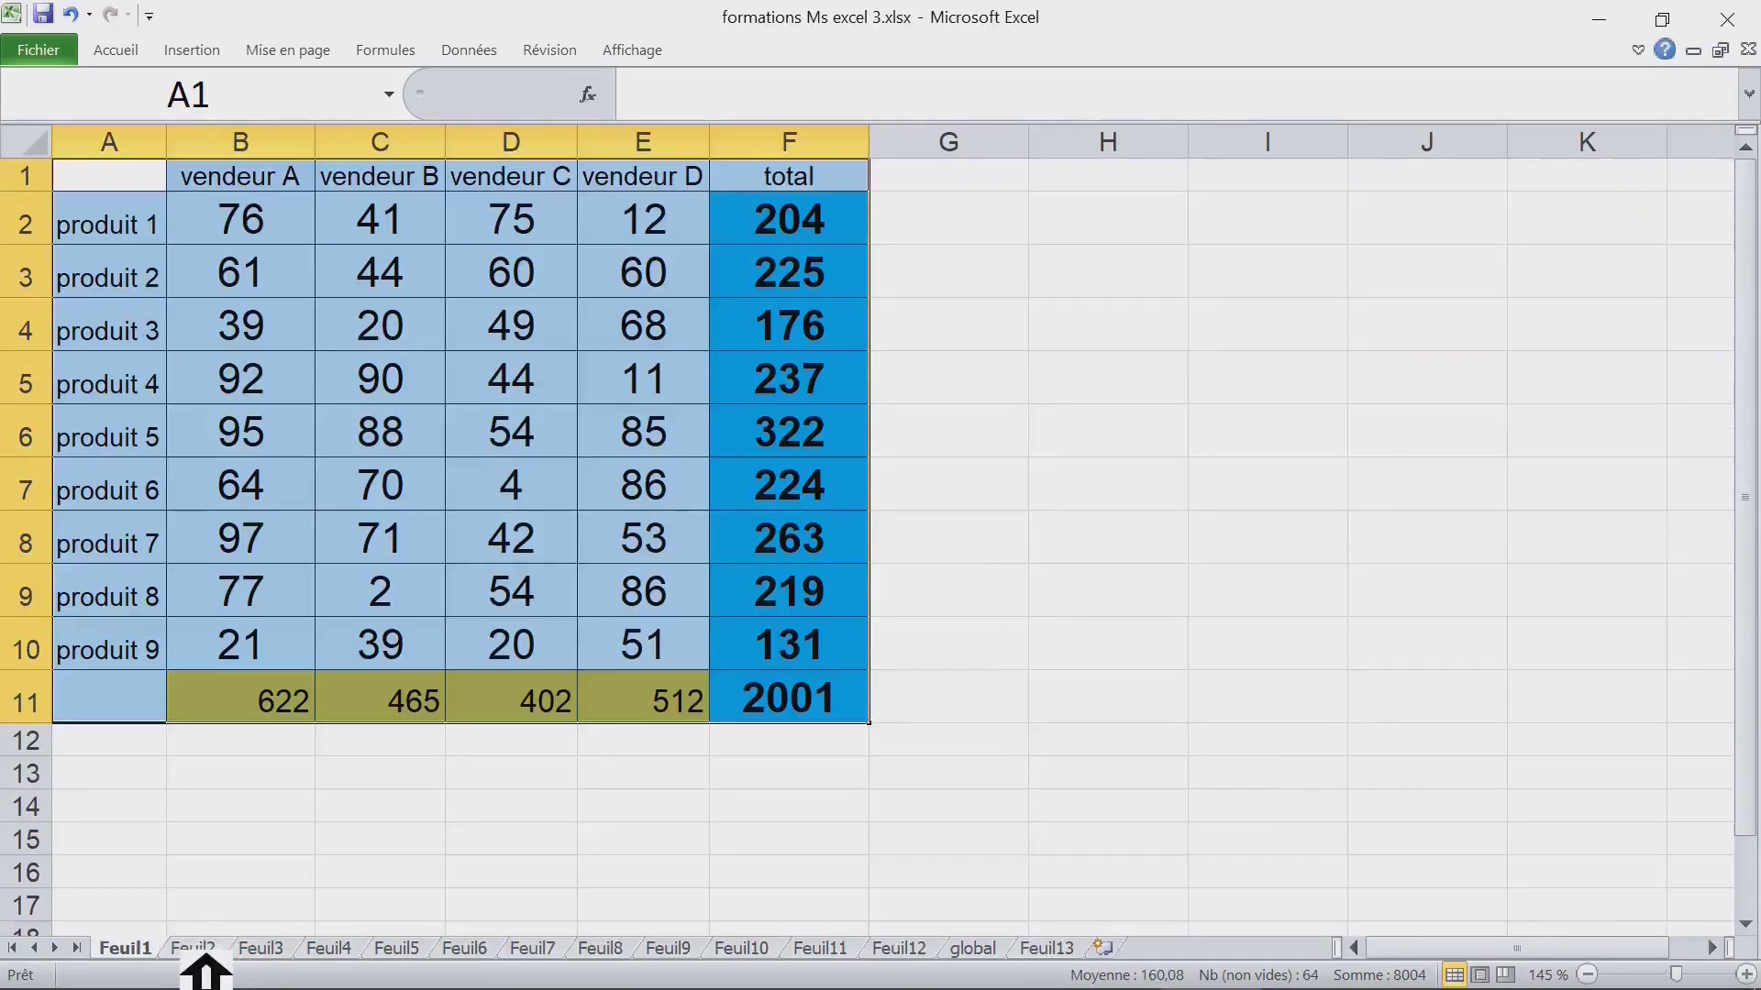
# Step: Browse the monthly sheets Feuil2 to Feuil12, then go to the global sheet
pyautogui.click(195, 949)
pyautogui.click(262, 948)
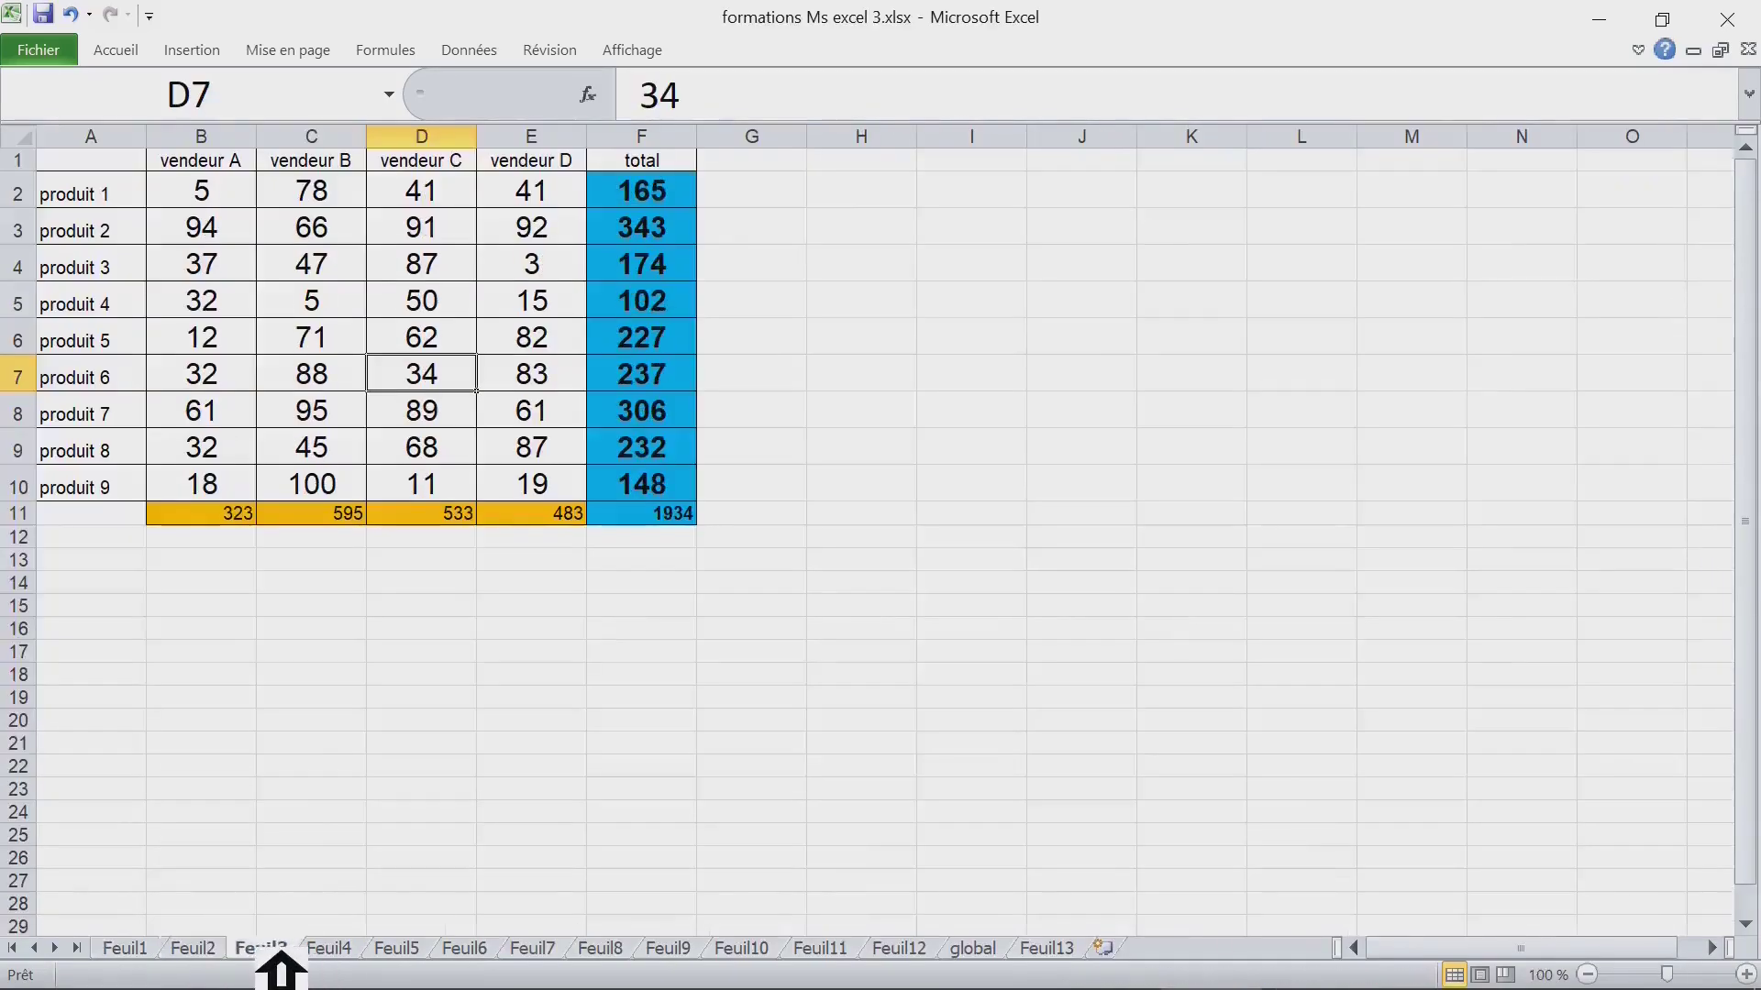
pyautogui.click(329, 948)
pyautogui.click(408, 948)
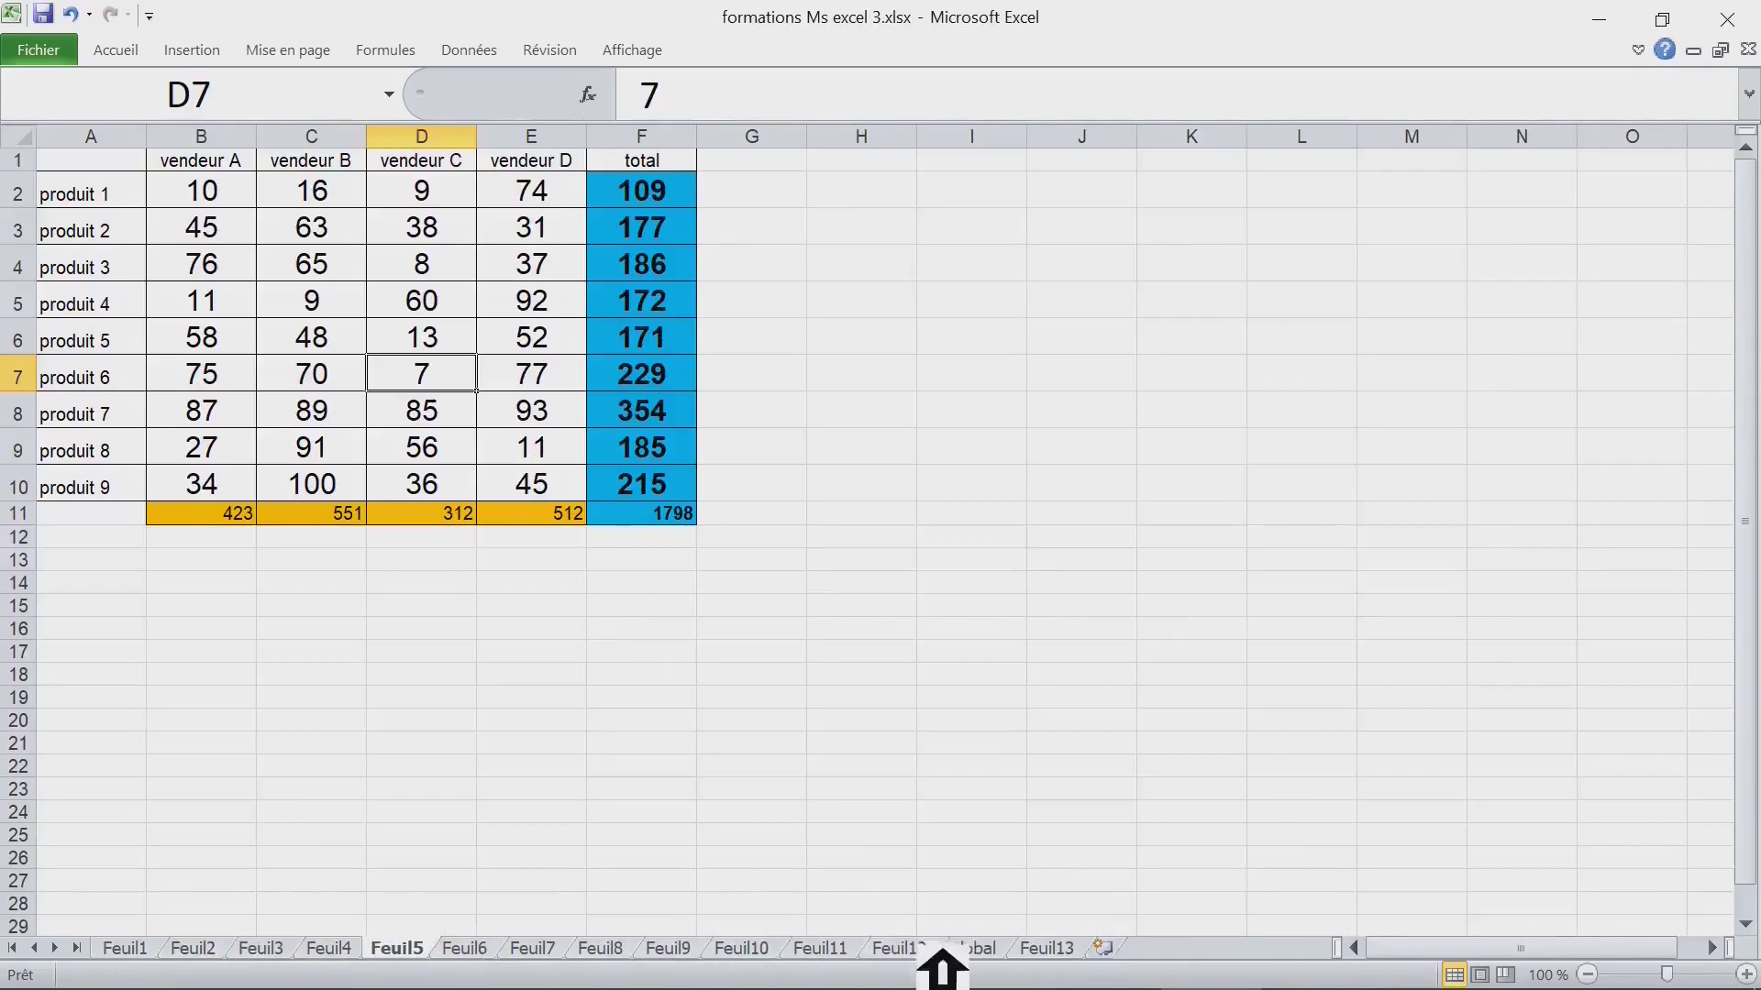
pyautogui.click(899, 949)
pyautogui.click(1008, 954)
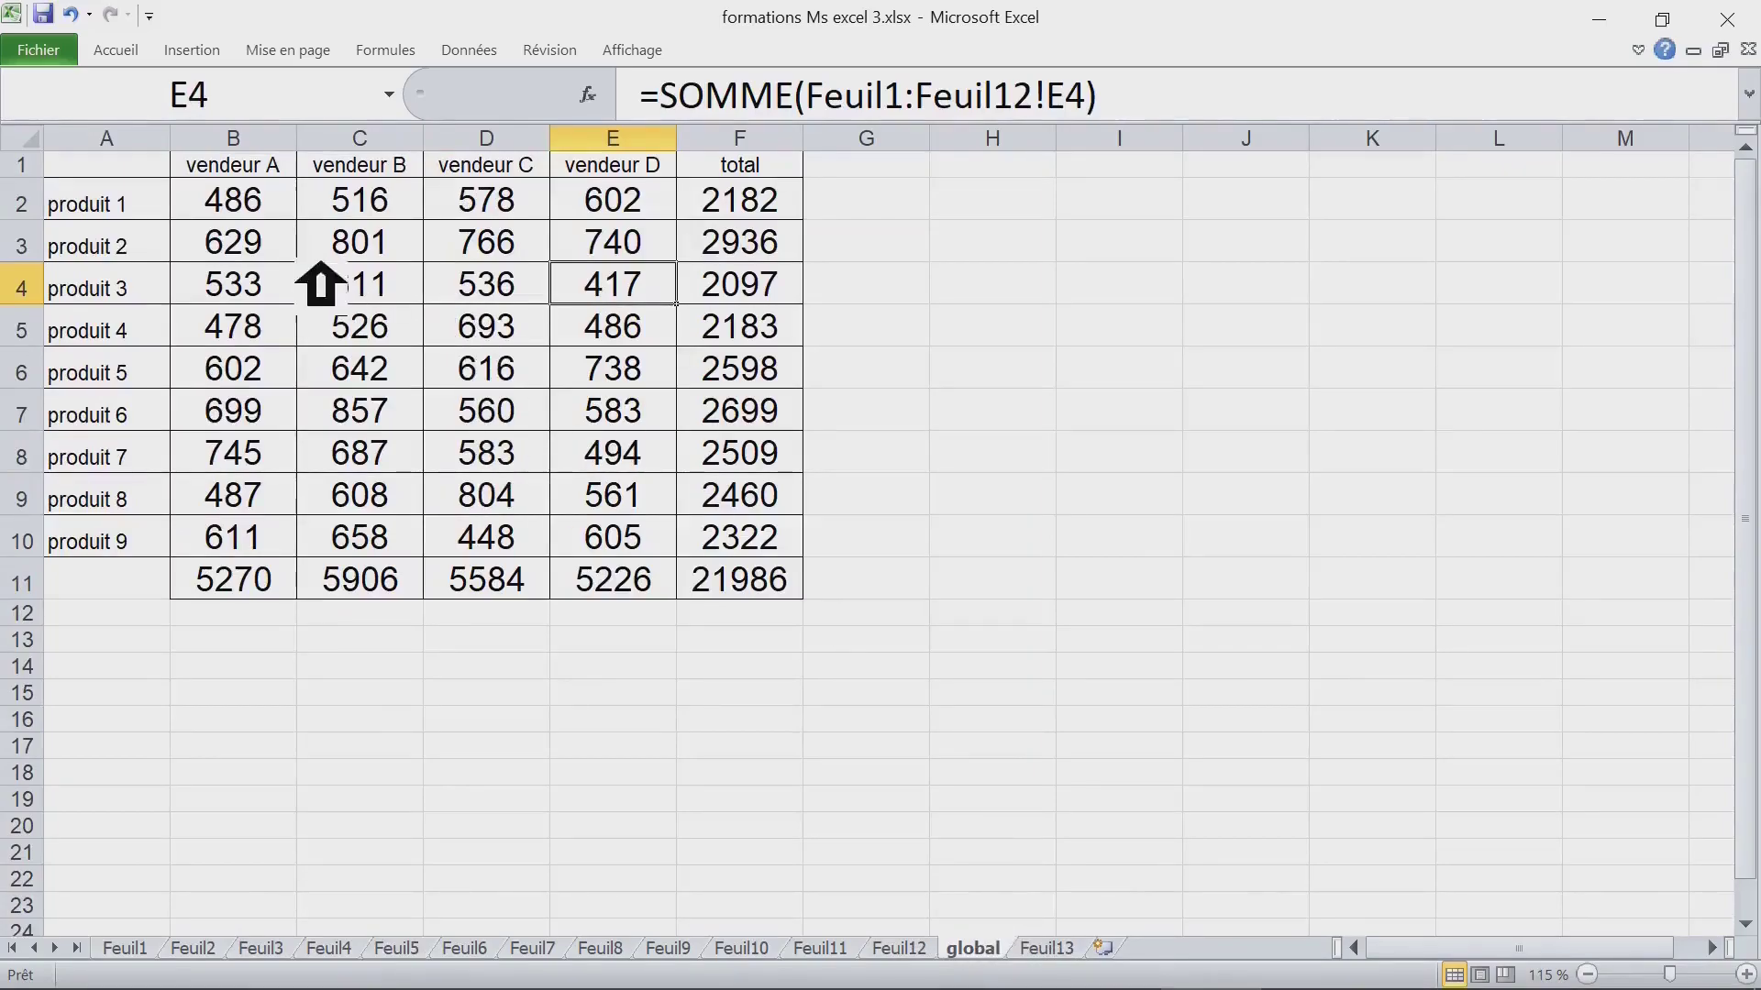
# Step: Delete the values in B2:E10, the total column F2:F11 and the total row B11:F11
pyautogui.moveTo(249, 221)
pyautogui.mouseDown()
pyautogui.moveTo(700, 317)
pyautogui.moveTo(668, 554)
pyautogui.mouseUp()
pyautogui.press('Delete')
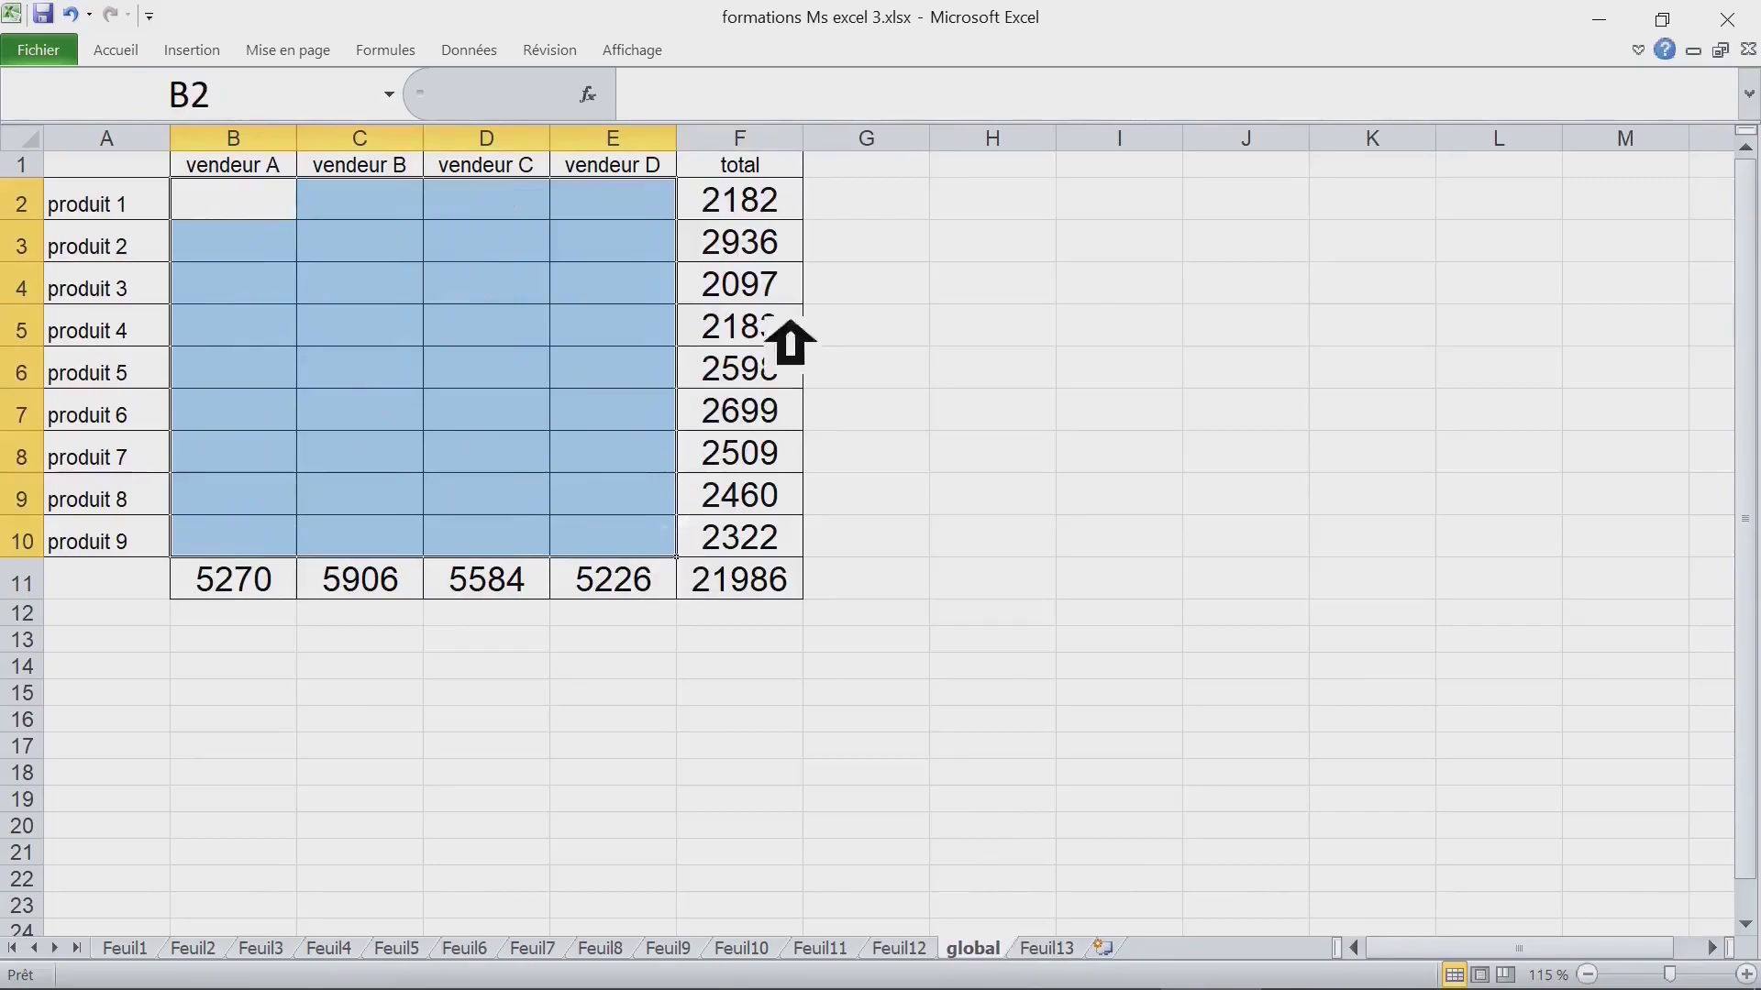
pyautogui.moveTo(770, 210); pyautogui.dragTo(770, 596)
pyautogui.press('Delete')
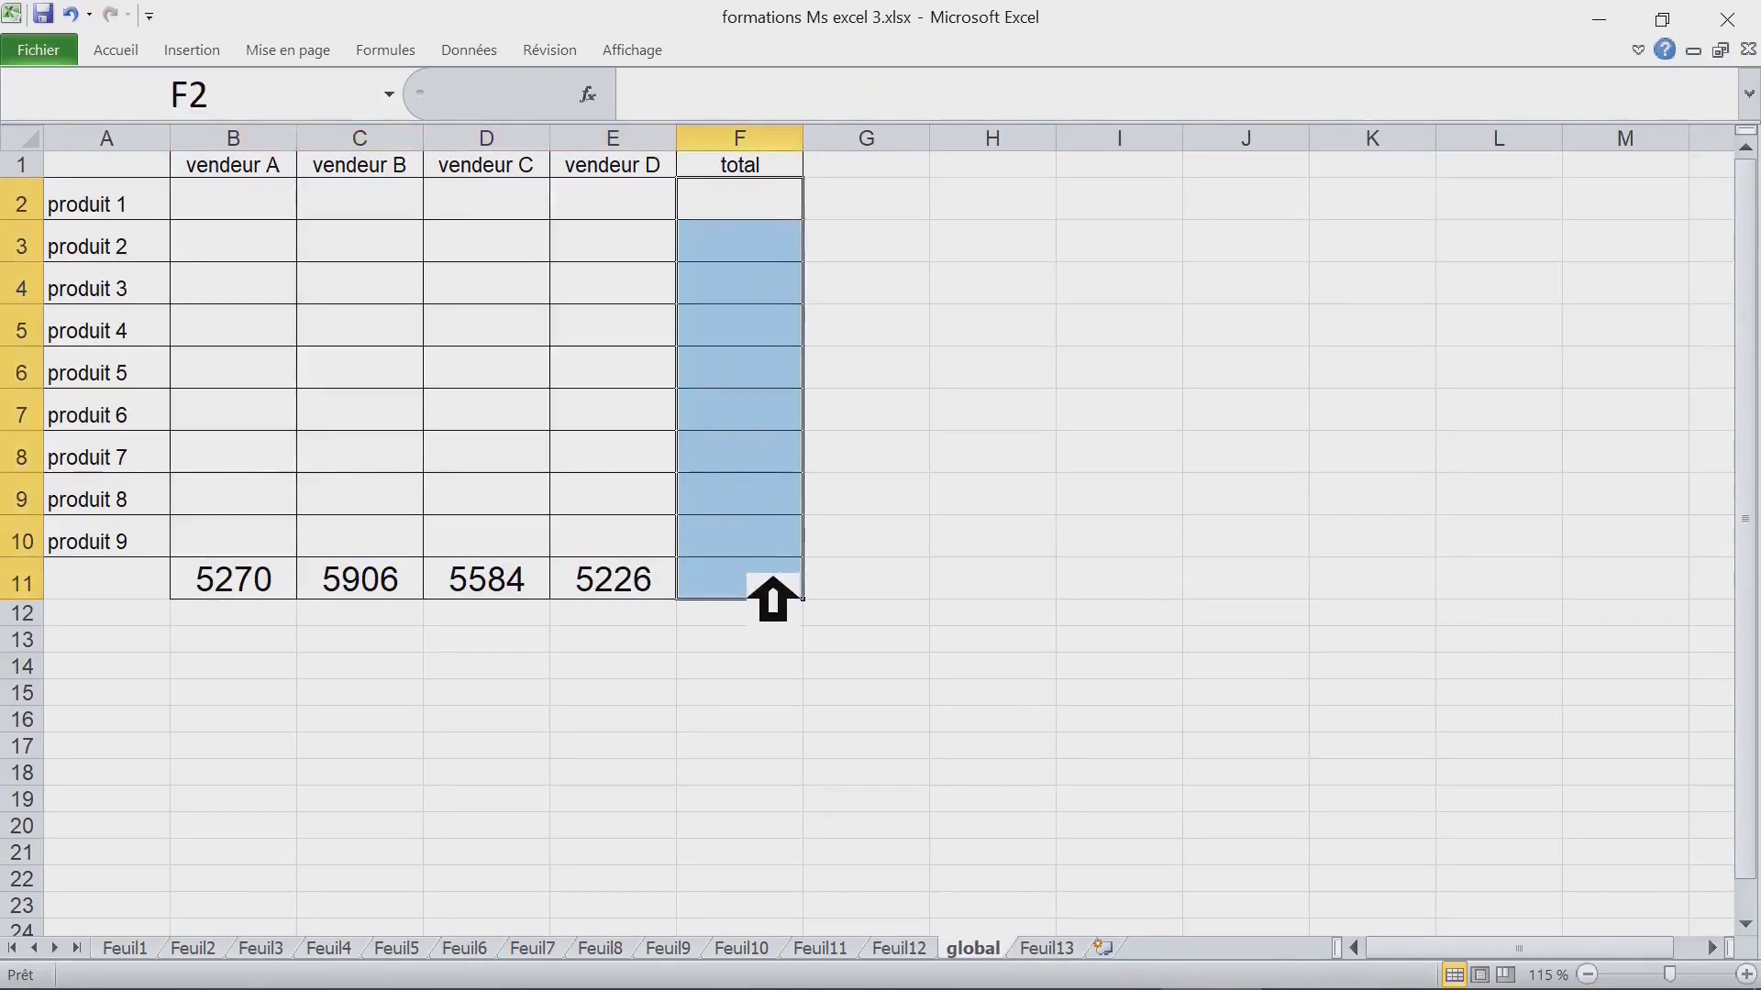
pyautogui.moveTo(259, 596); pyautogui.dragTo(731, 598)
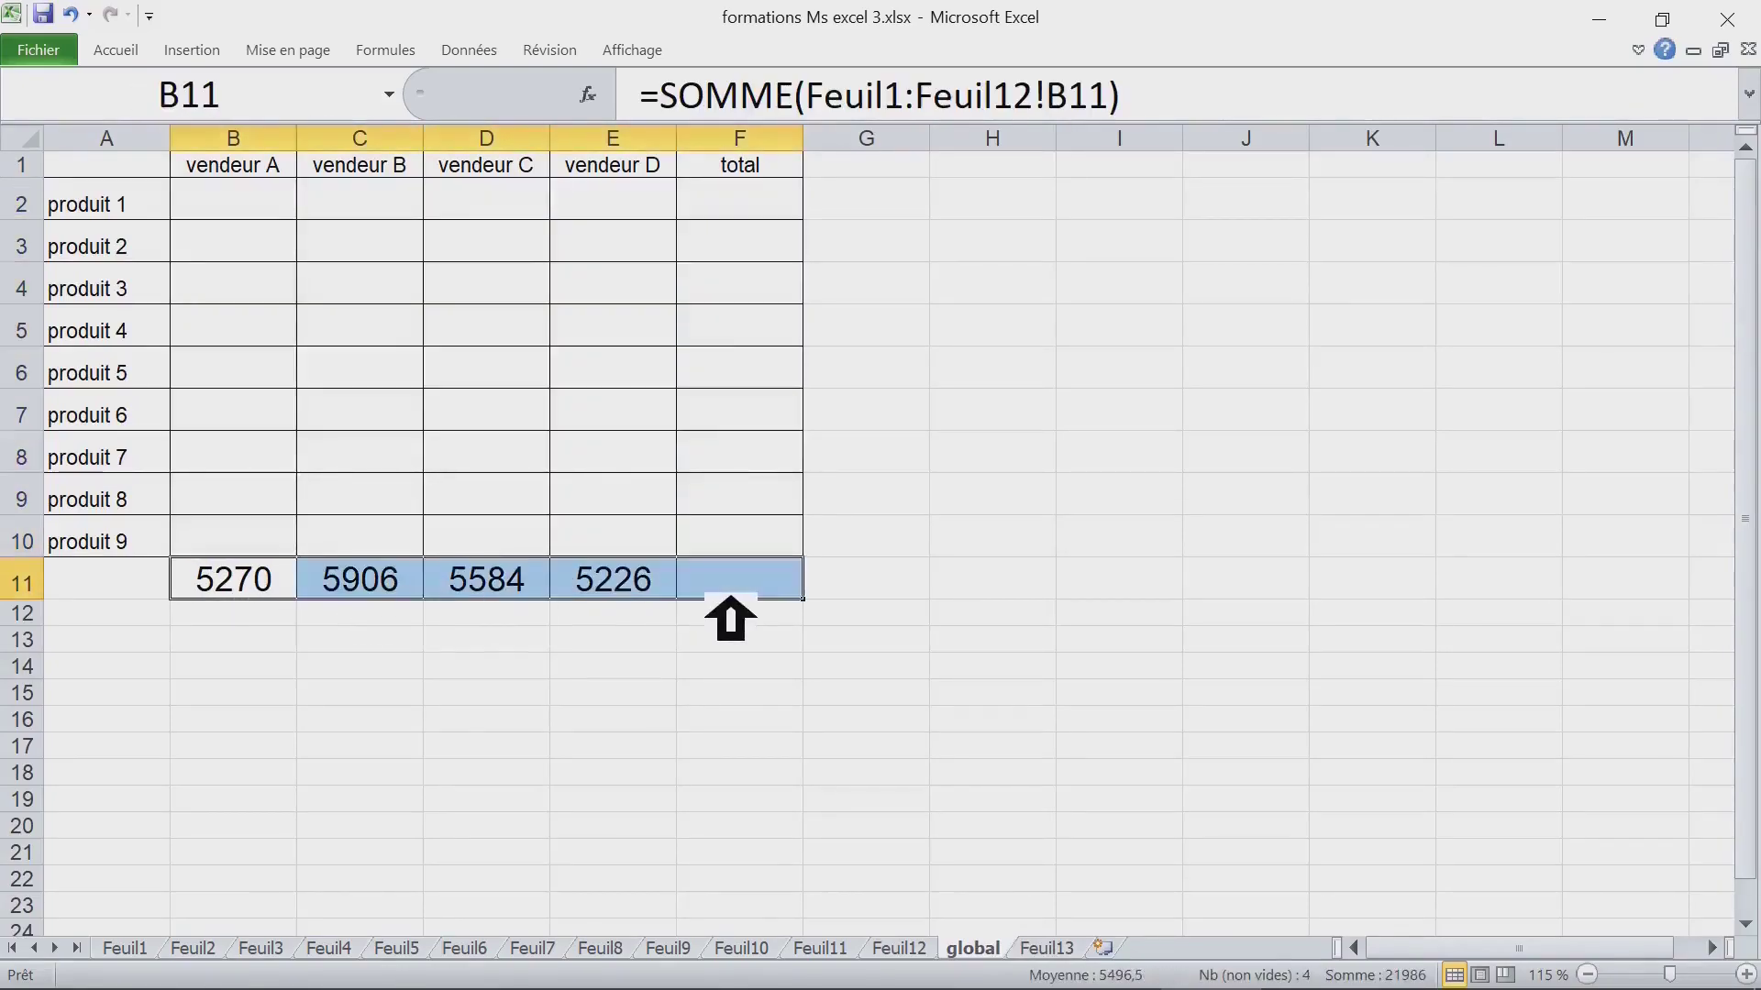
pyautogui.press('Delete')
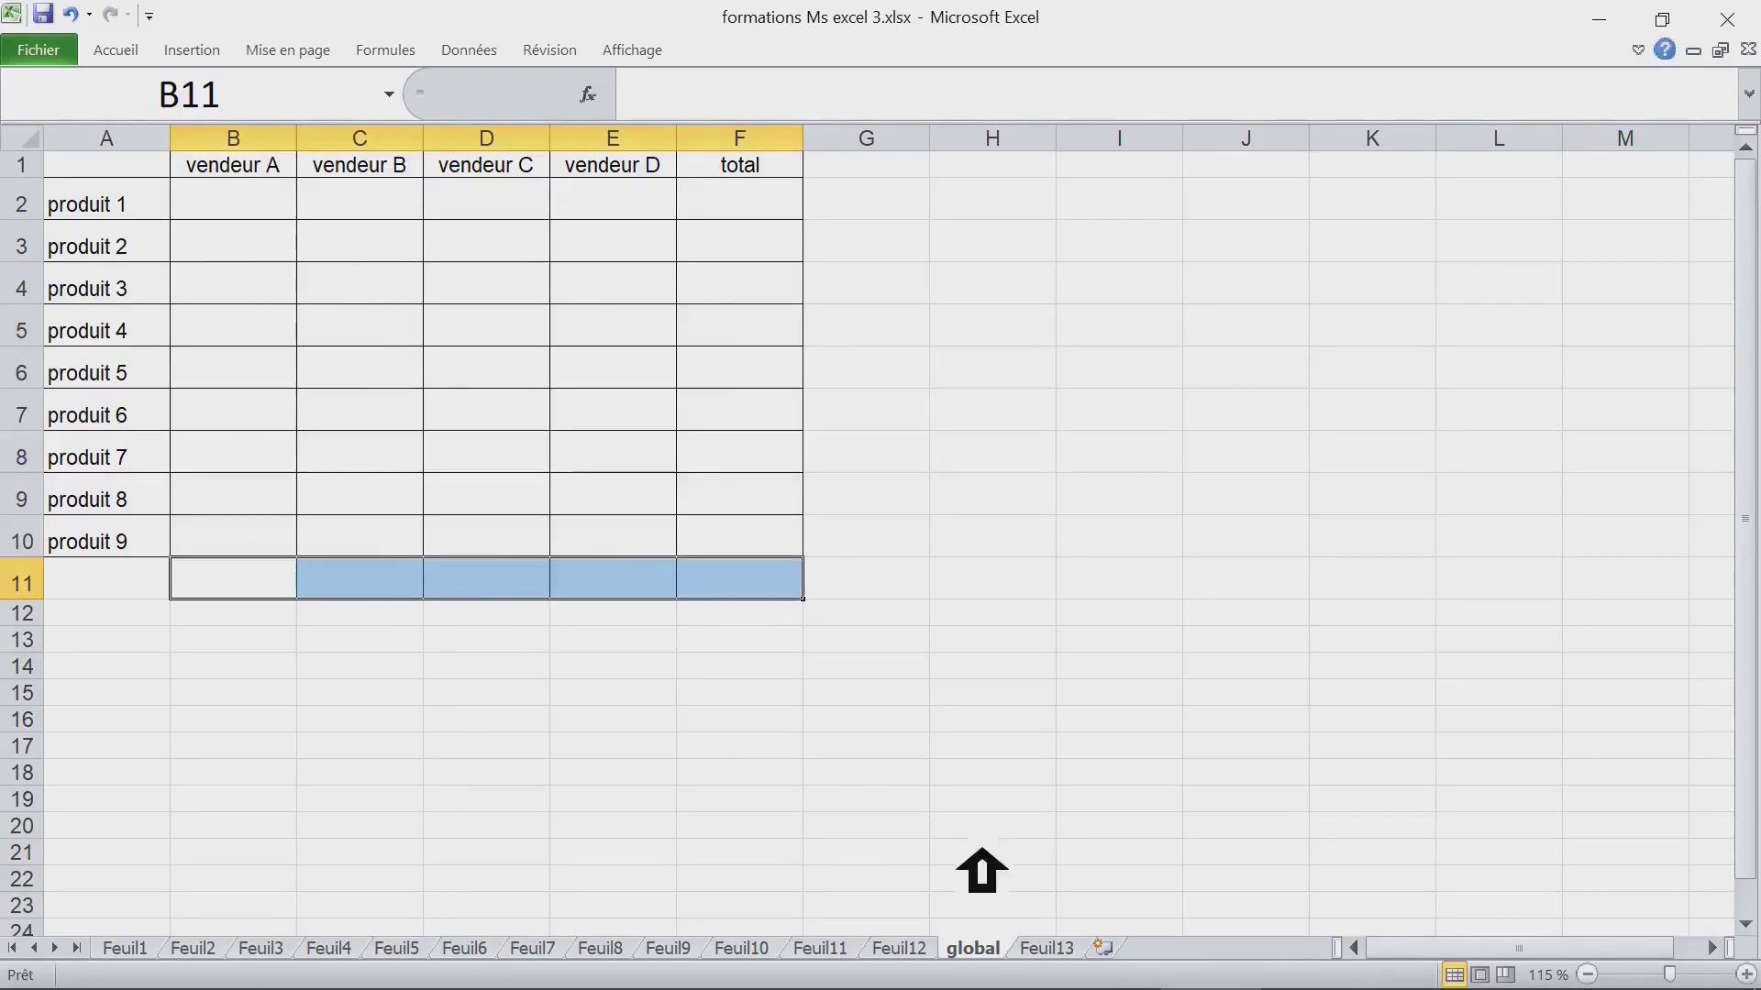
# Step: Compare the C11 total on Feuil1, then return to global and select cell B2
pyautogui.click(936, 948)
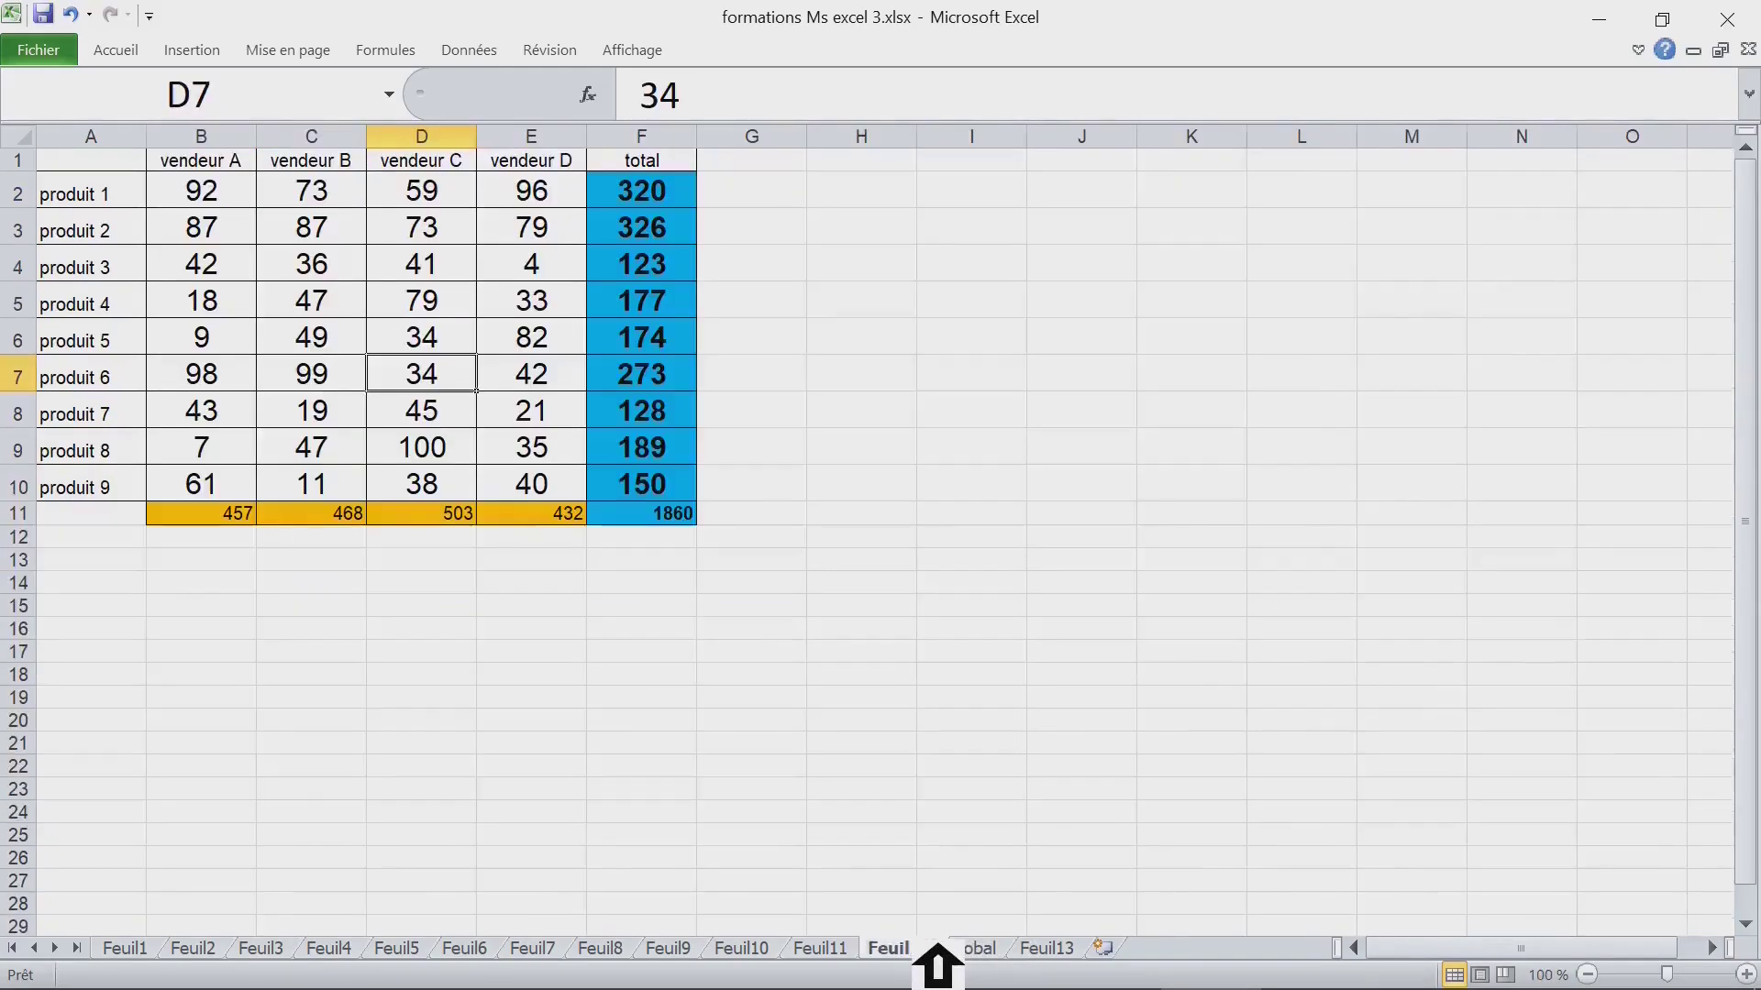
pyautogui.click(202, 948)
pyautogui.click(137, 948)
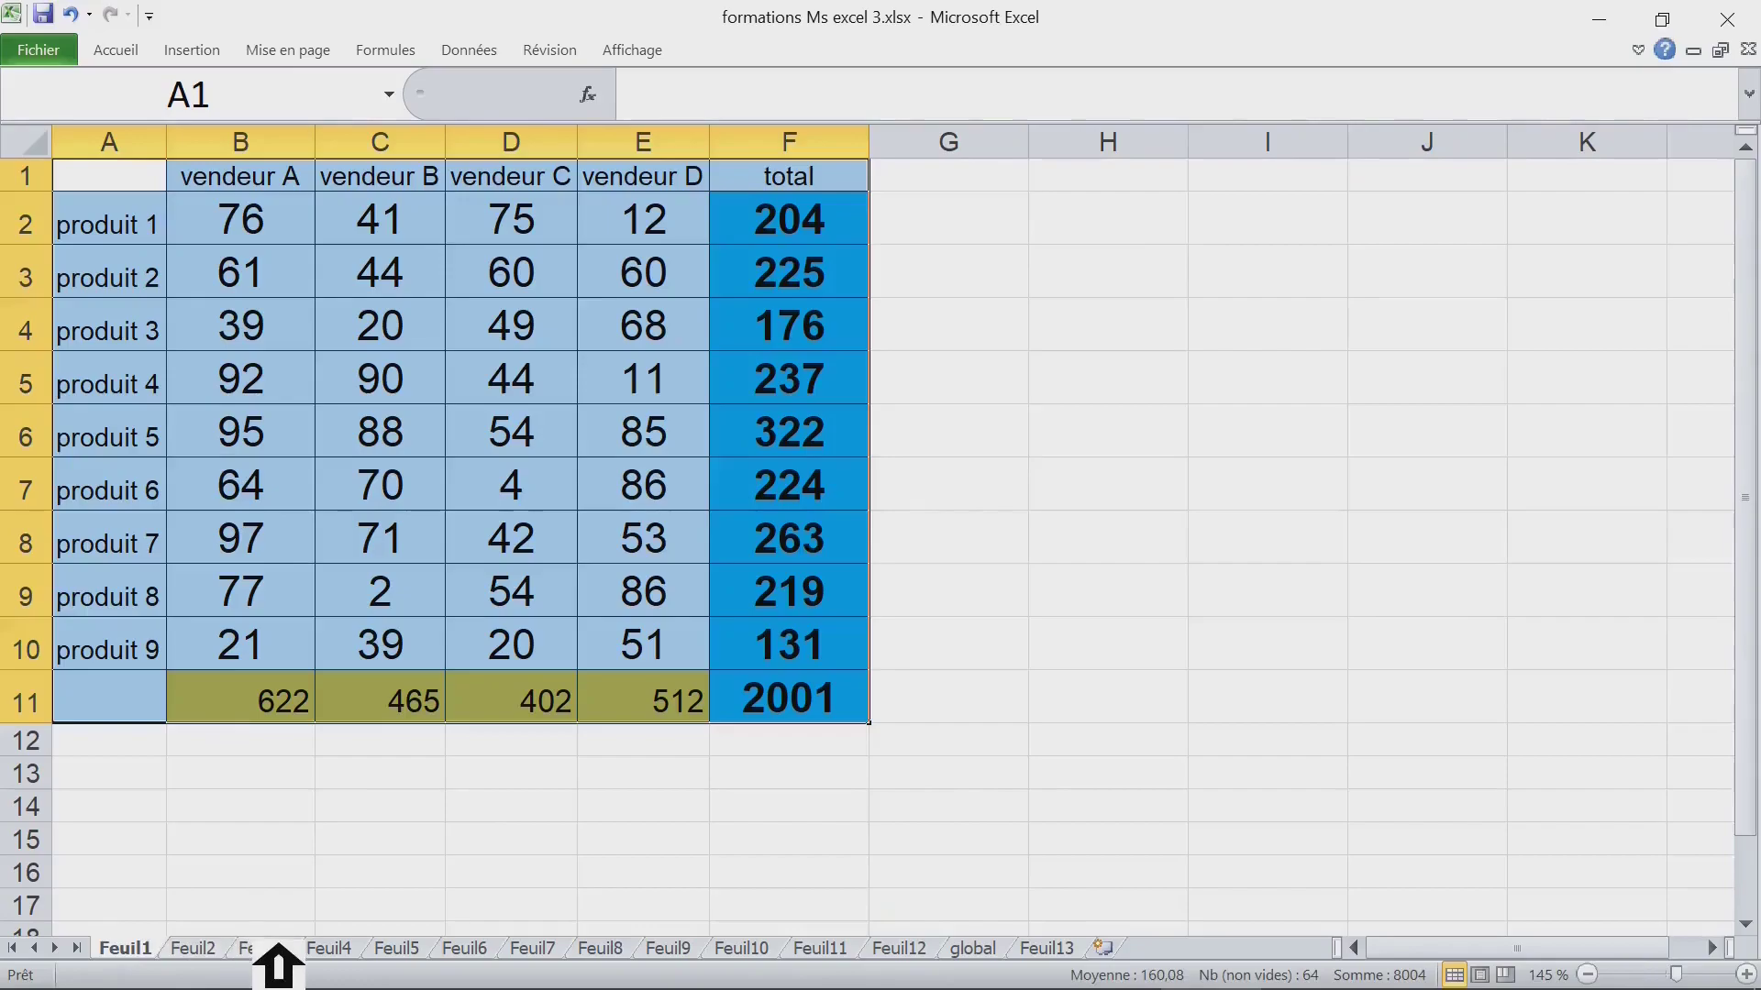
pyautogui.click(431, 702)
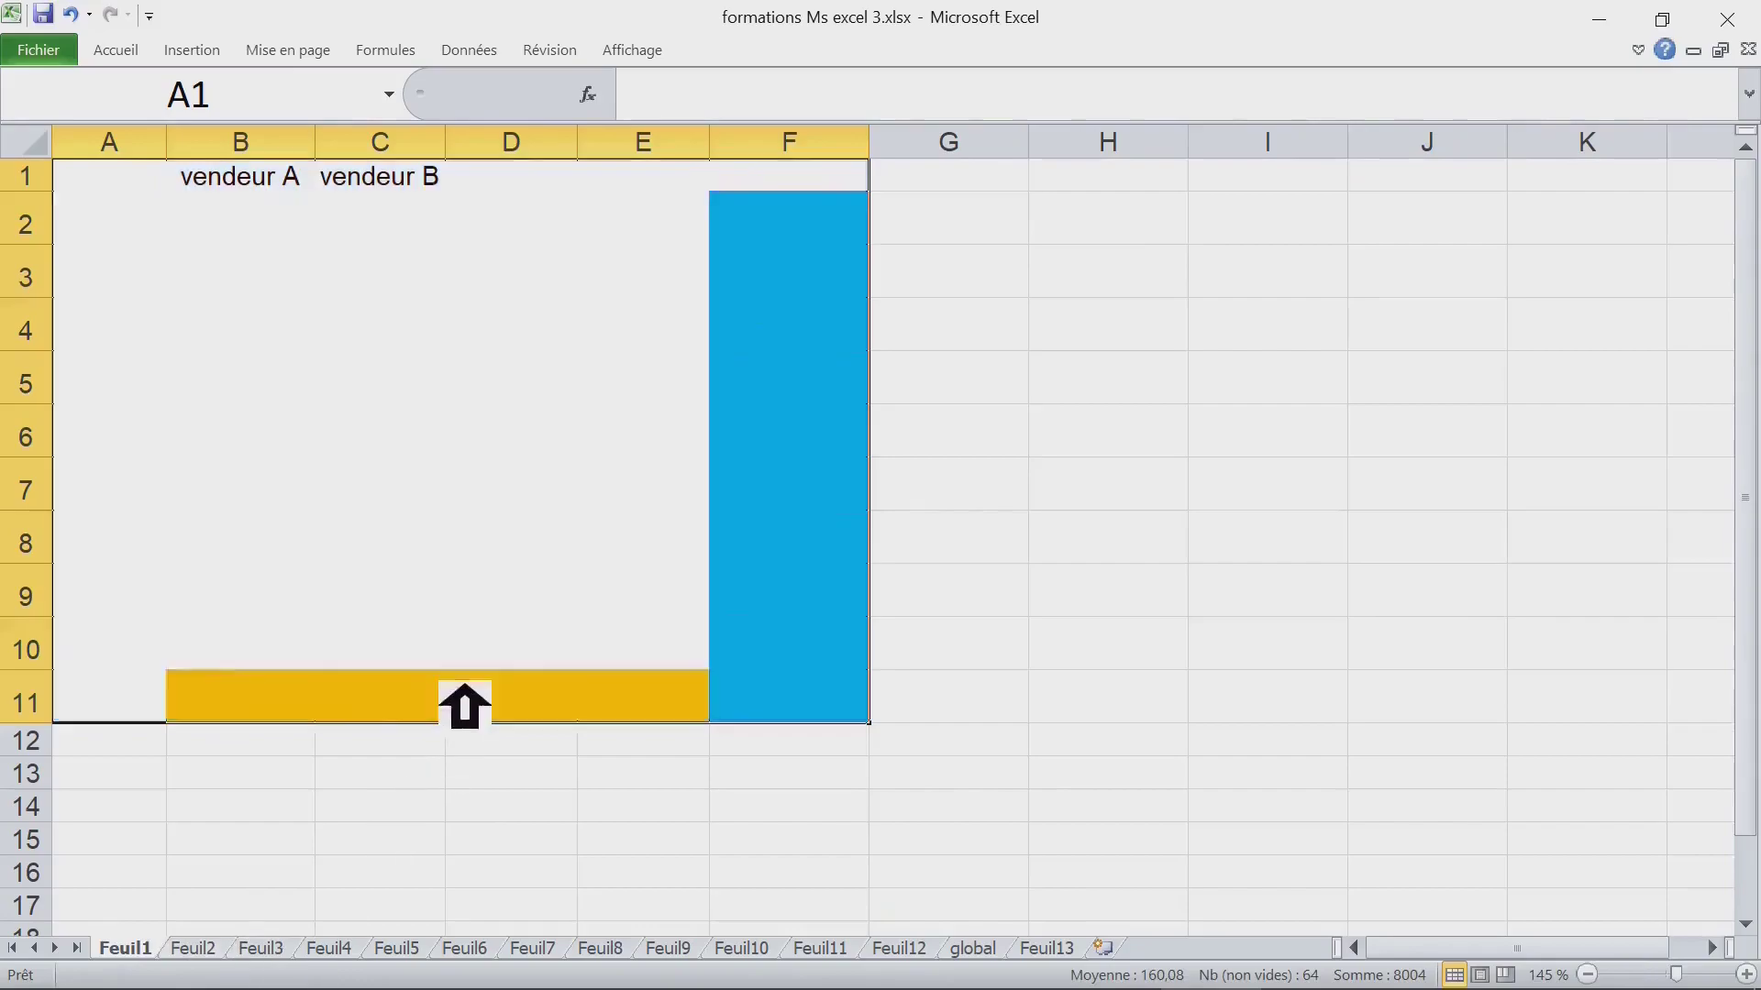
pyautogui.click(995, 948)
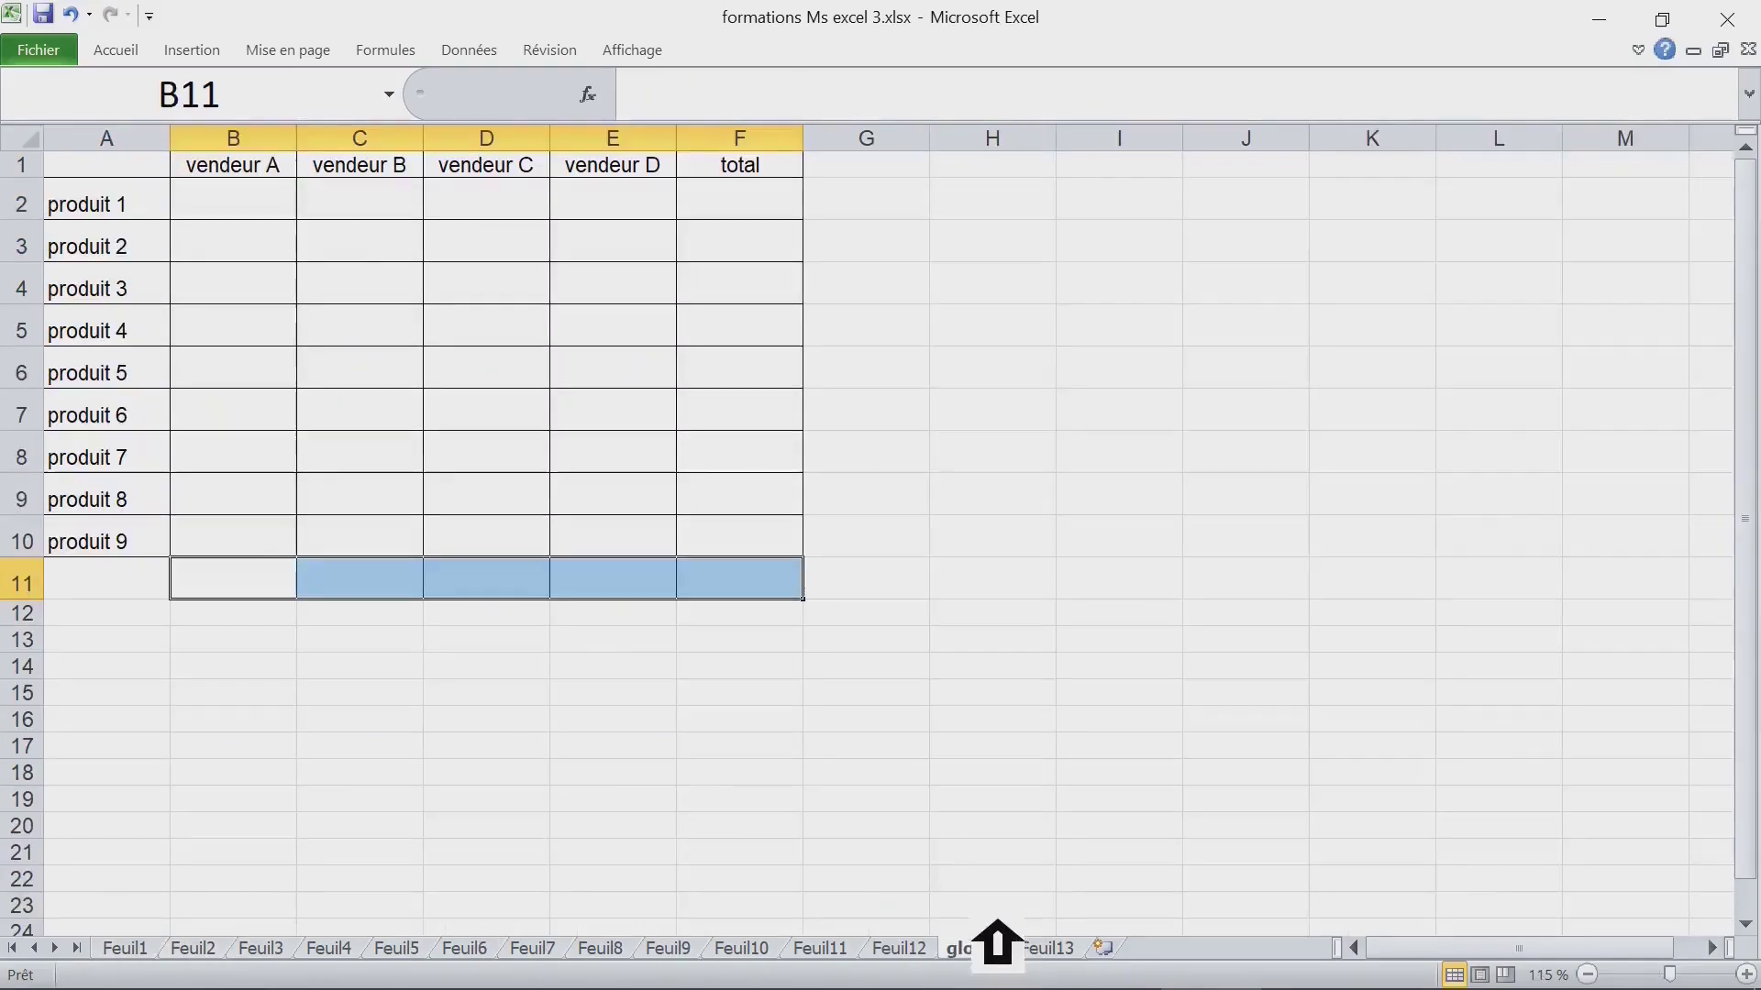
pyautogui.click(263, 216)
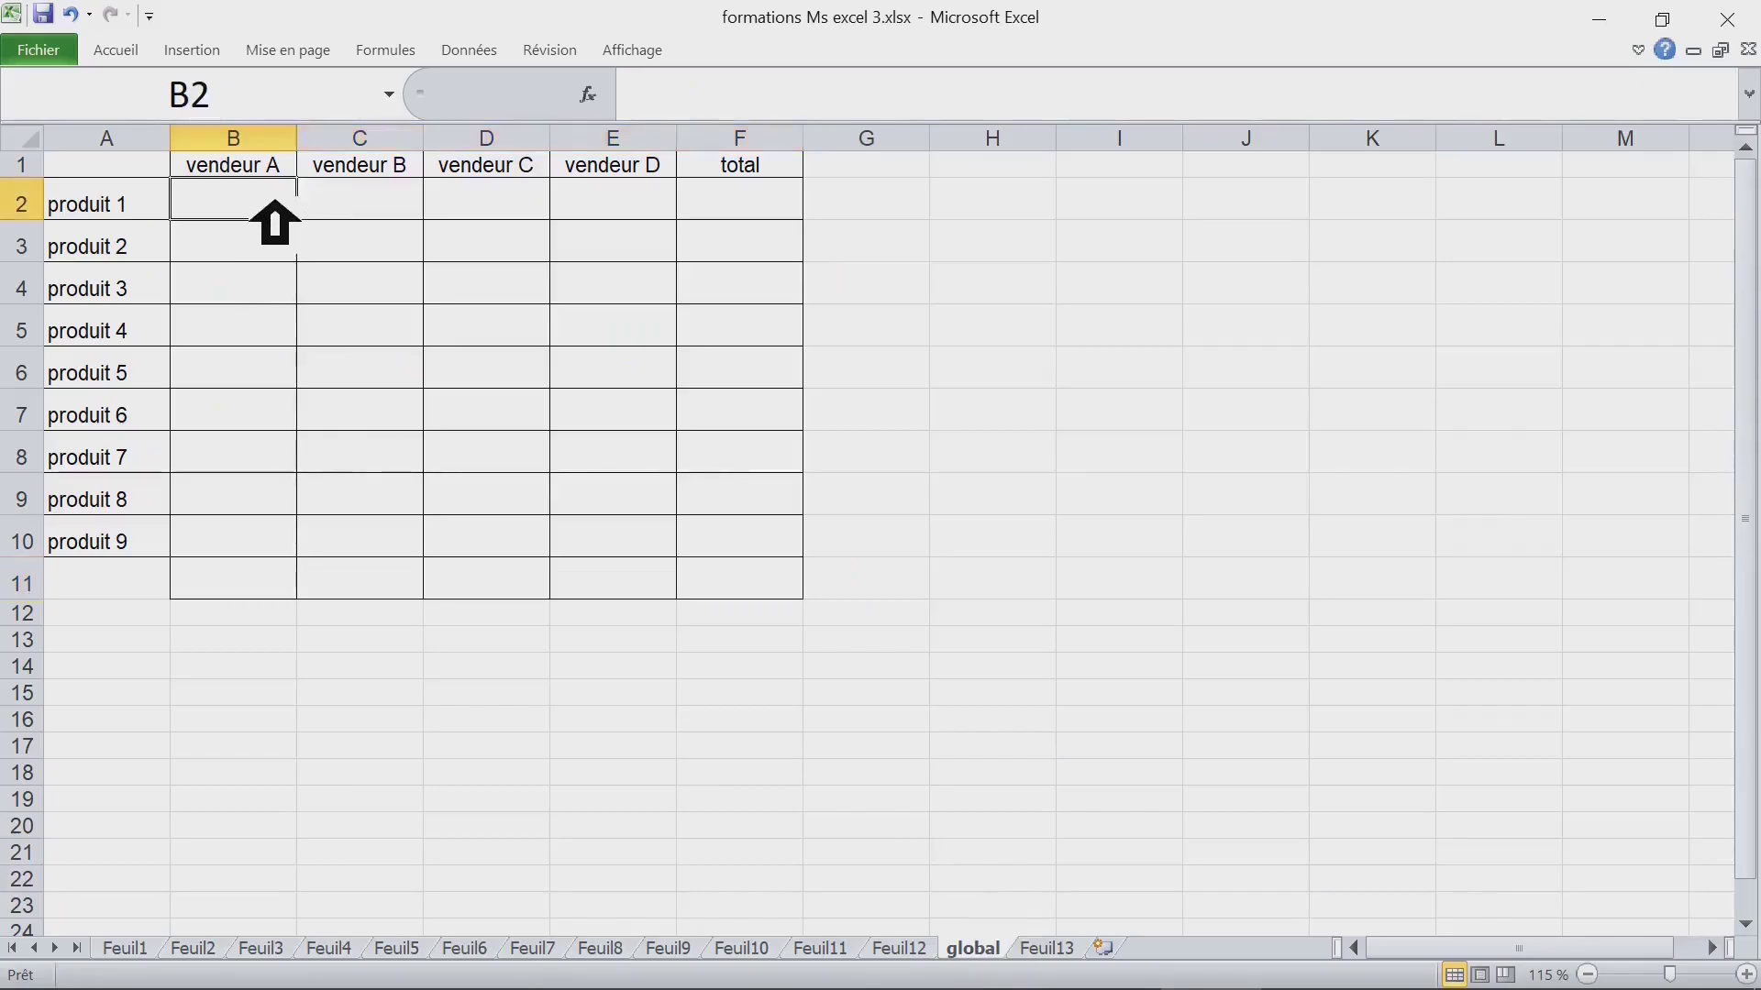
# Step: Start =somme( in global B2 and add references Feuil1!B2, Feuil2!B3 and Feuil3!B2
pyautogui.write('=somm')
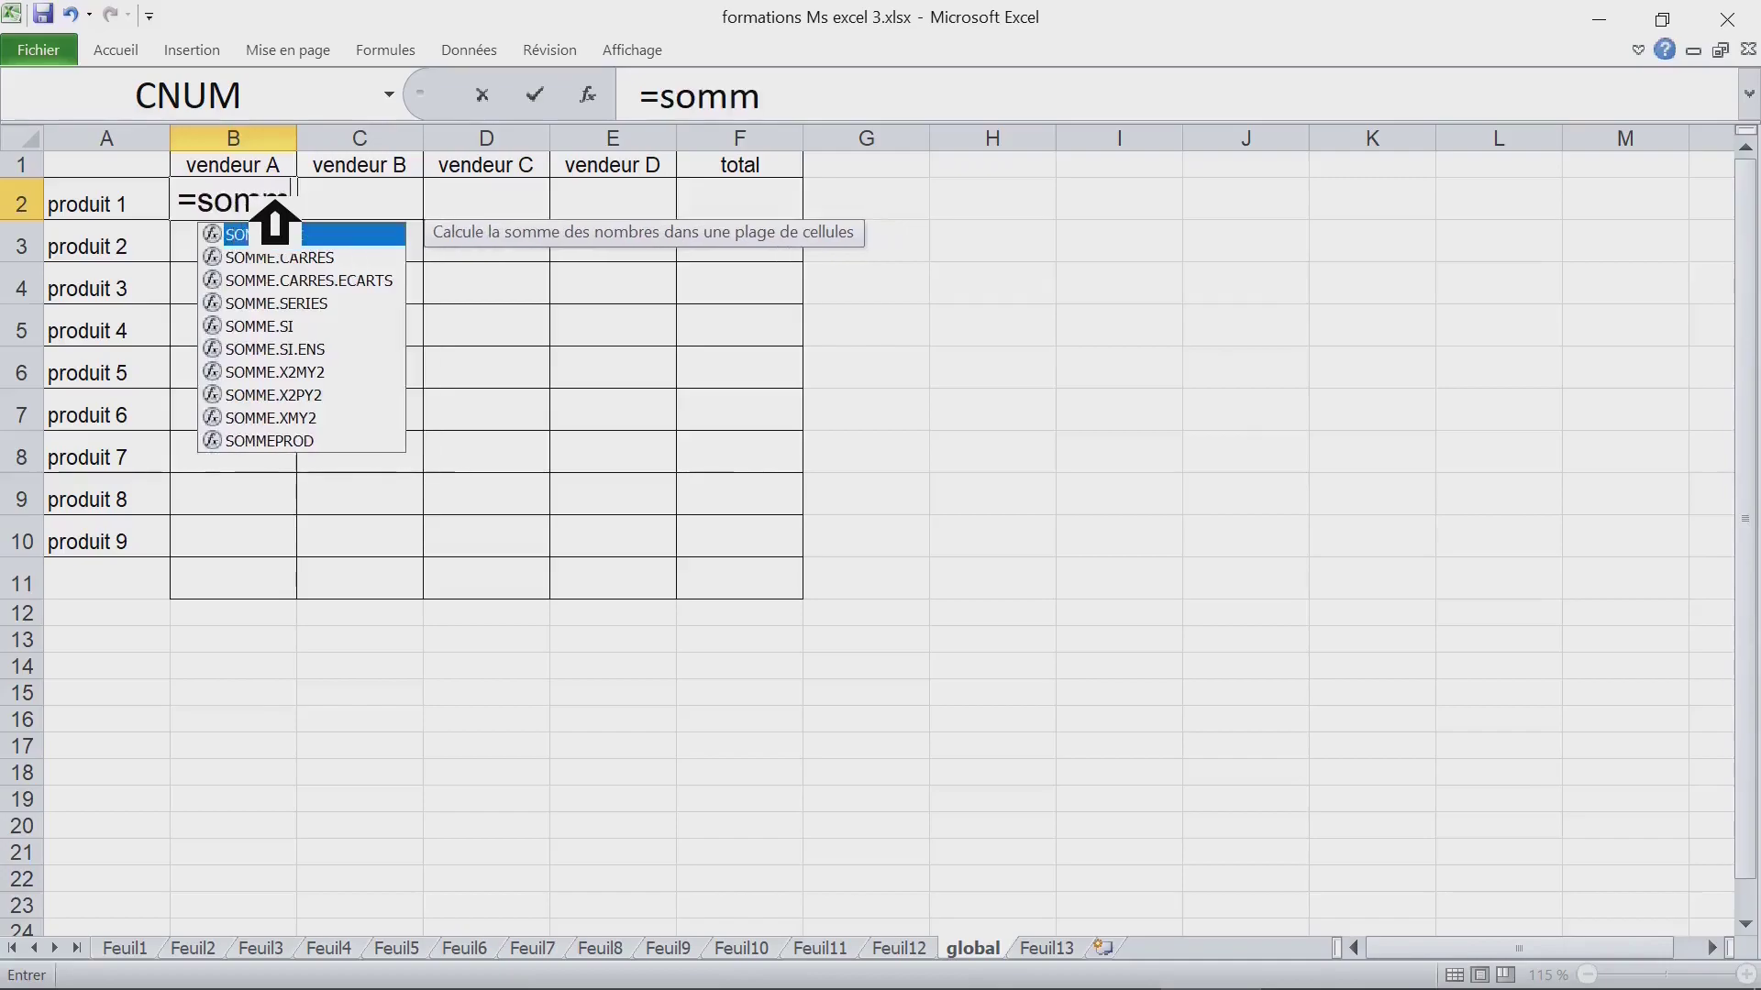
pyautogui.write('e(')
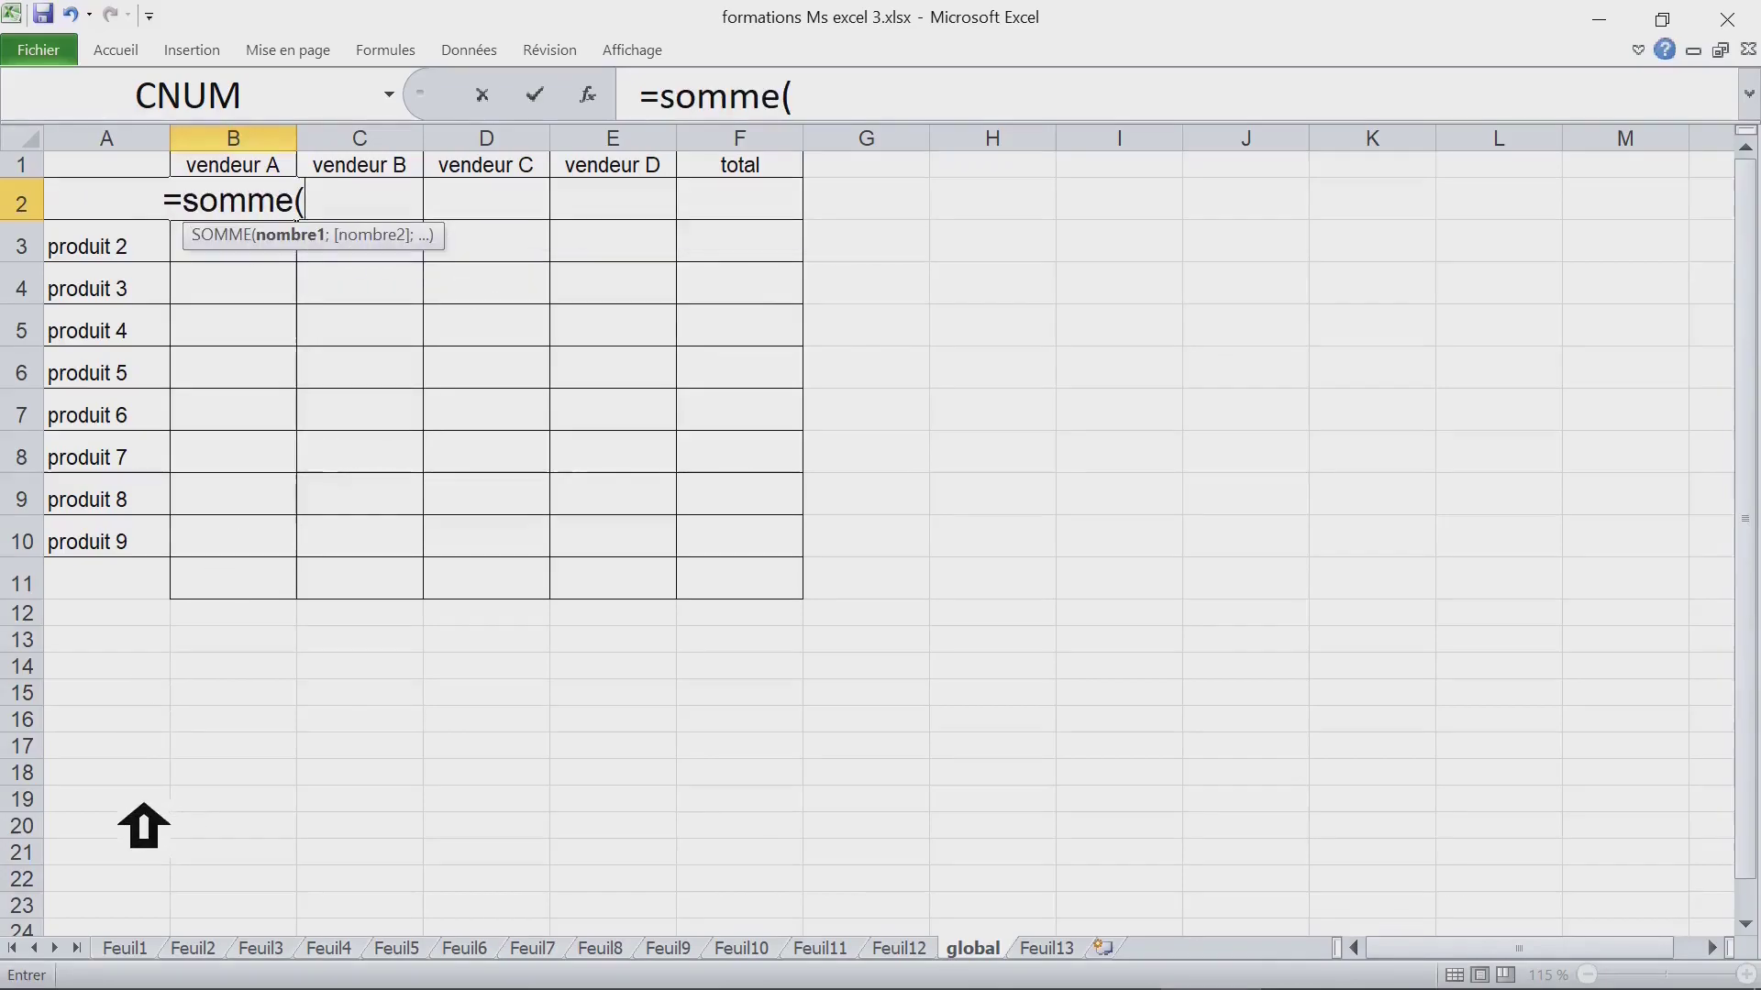
pyautogui.click(143, 947)
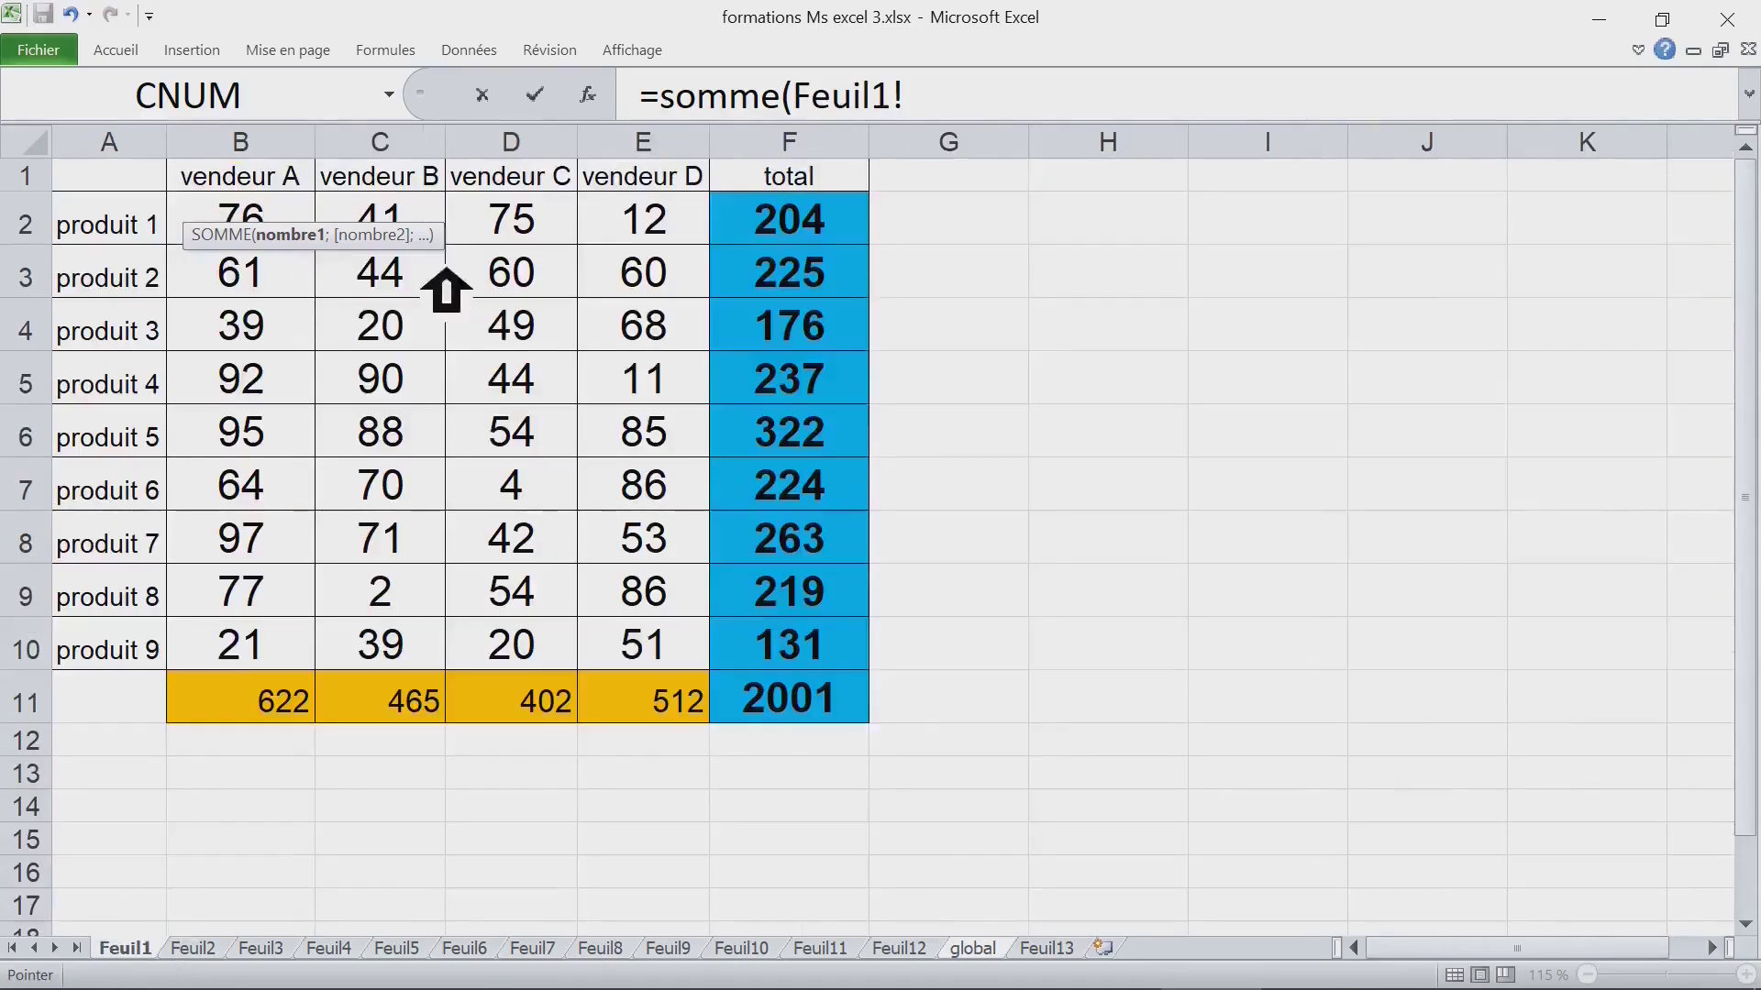
pyautogui.click(291, 214)
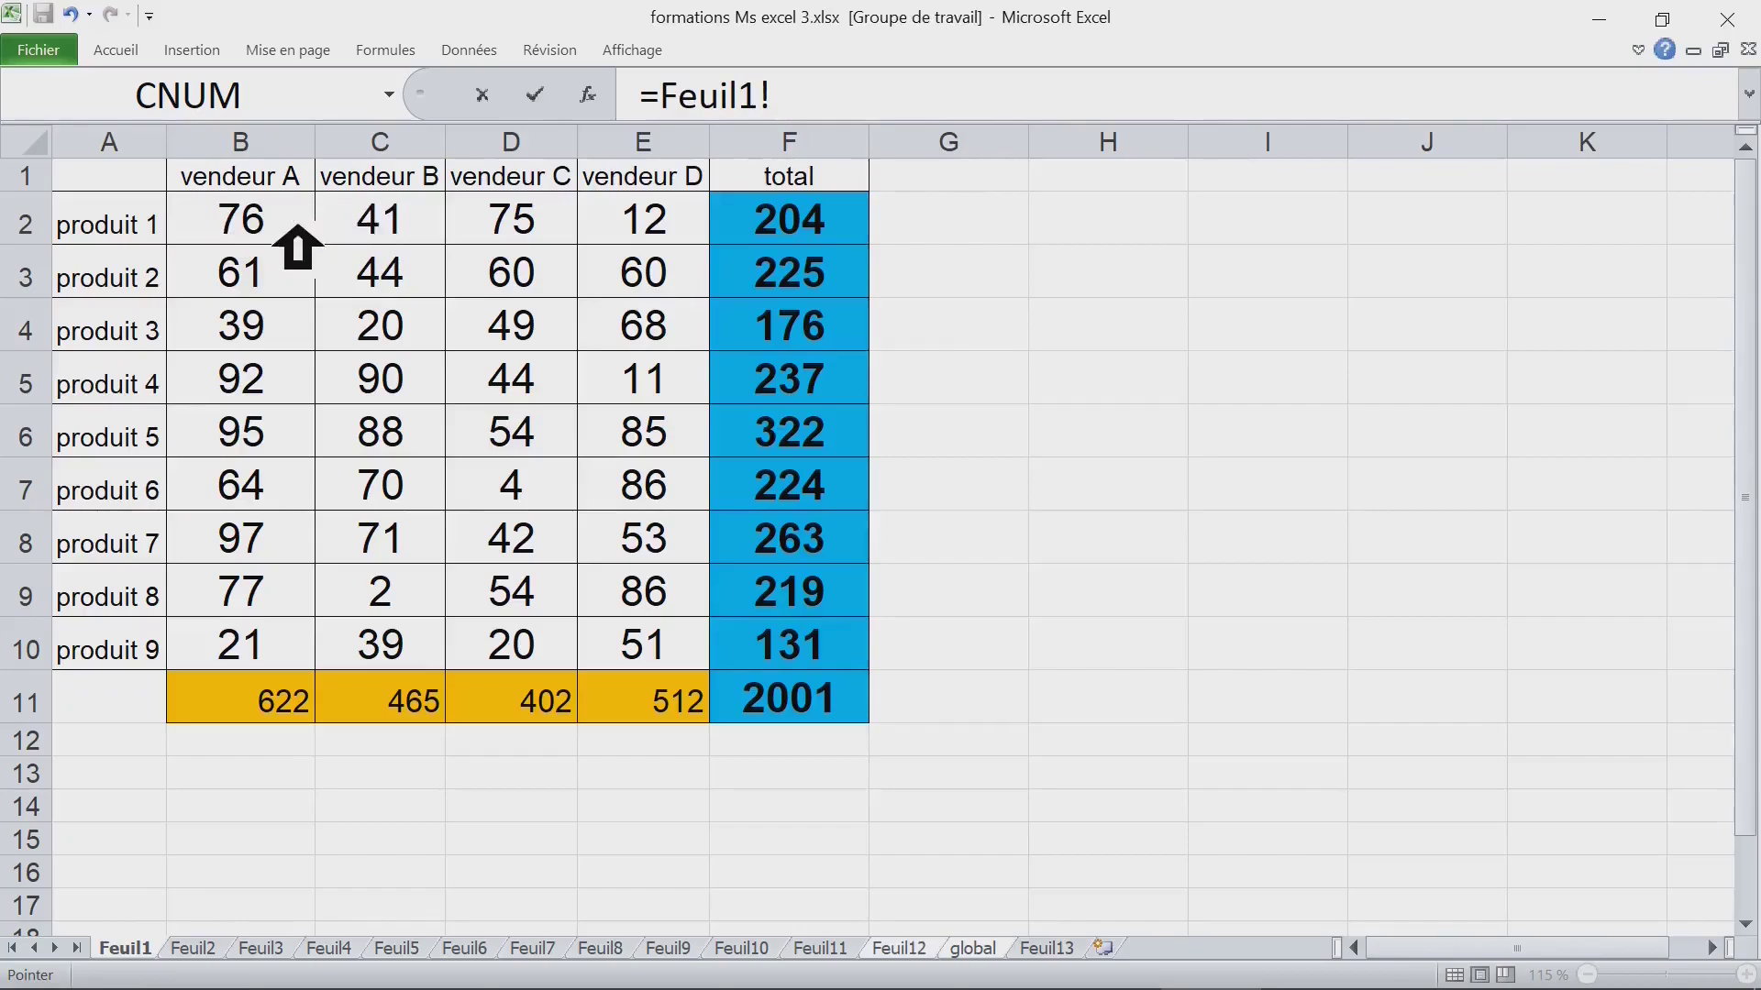
pyautogui.click(291, 229)
pyautogui.write('+')
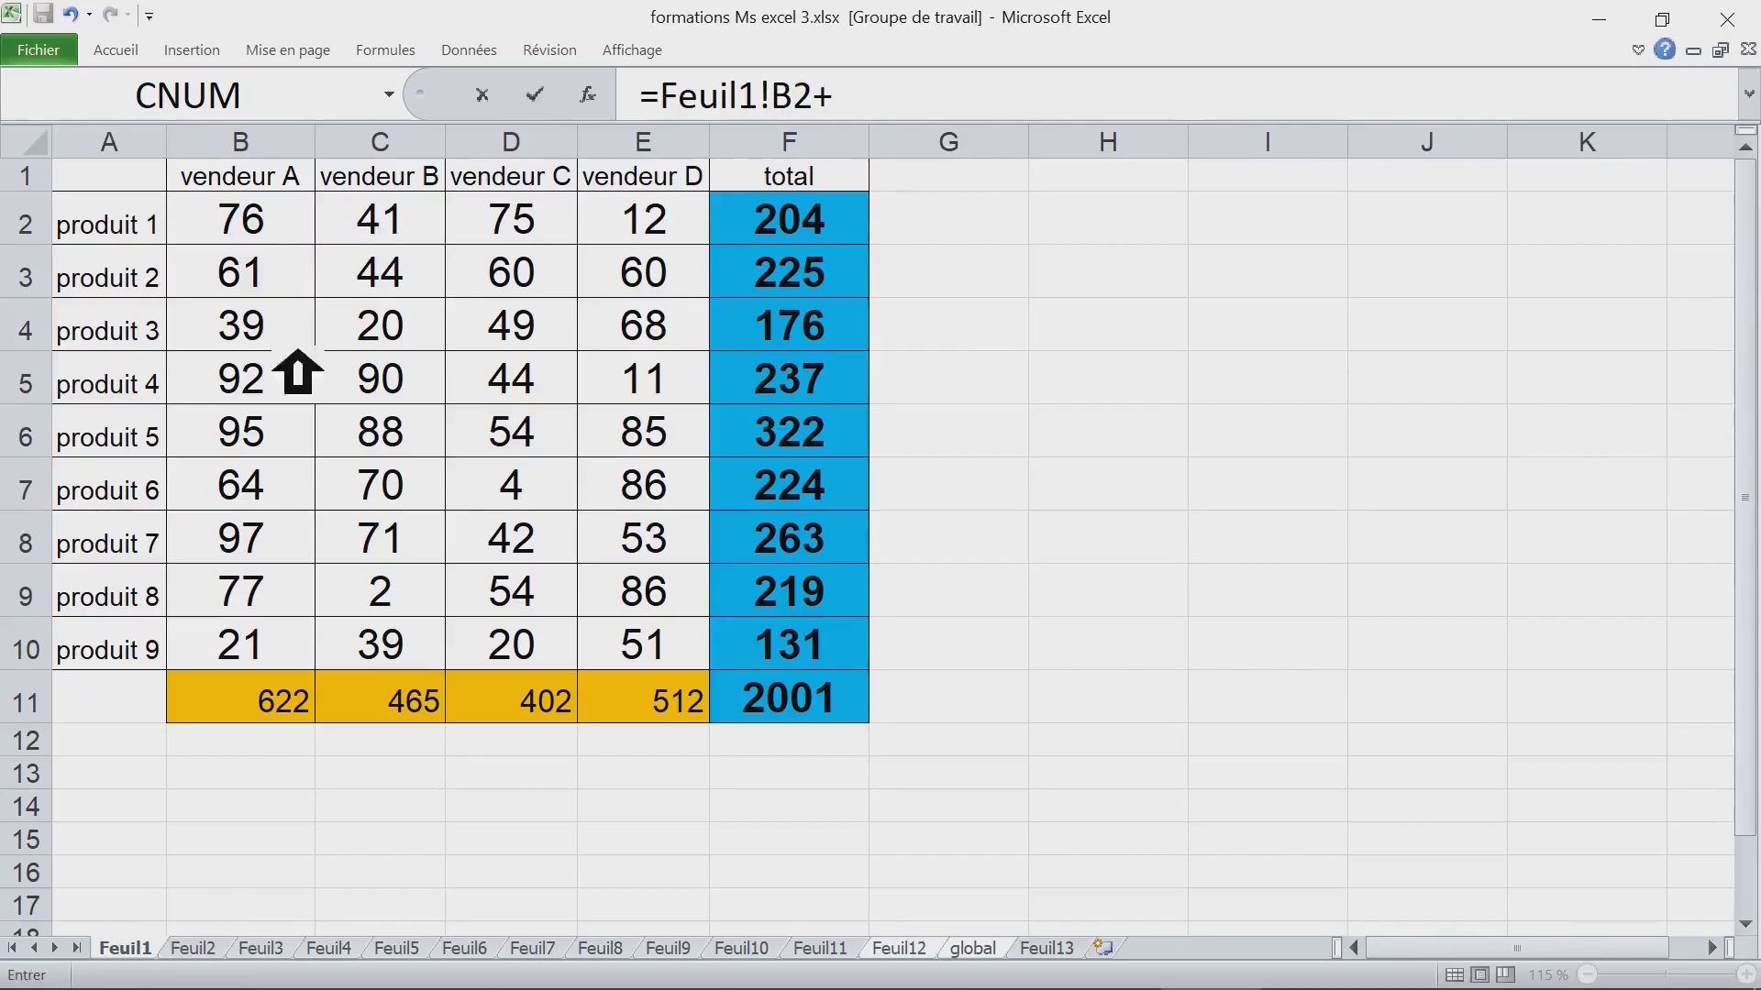
pyautogui.click(203, 952)
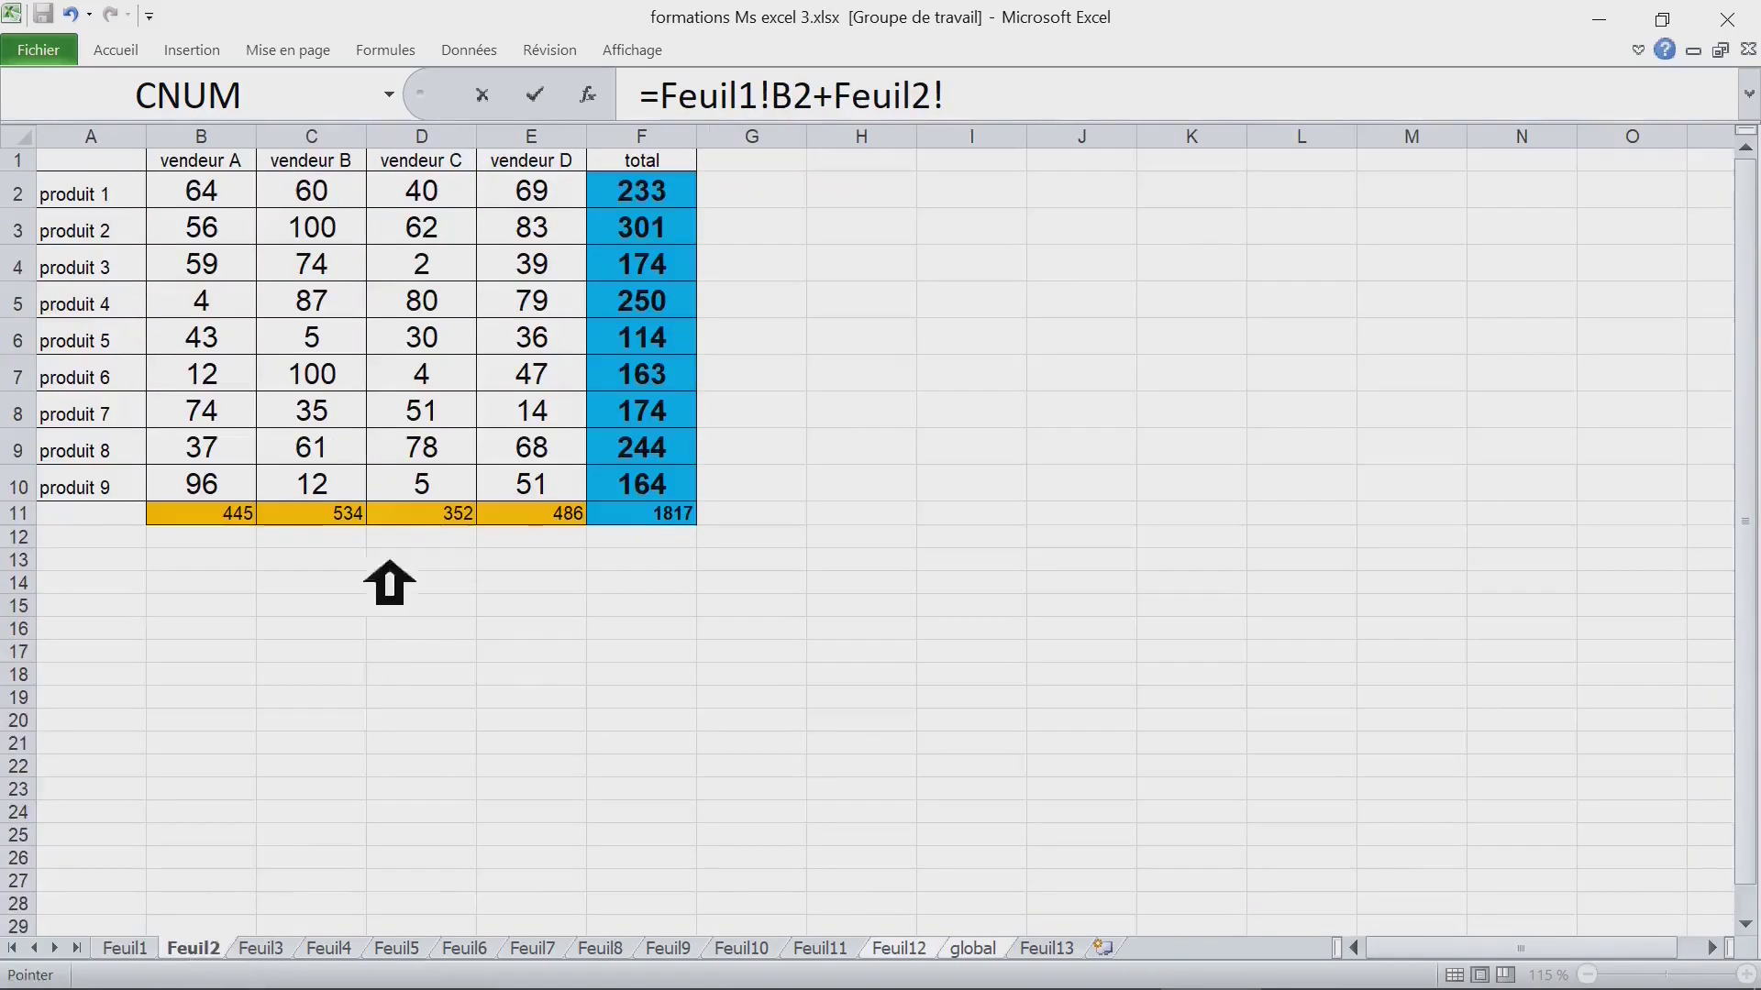
pyautogui.click(210, 225)
pyautogui.write('+')
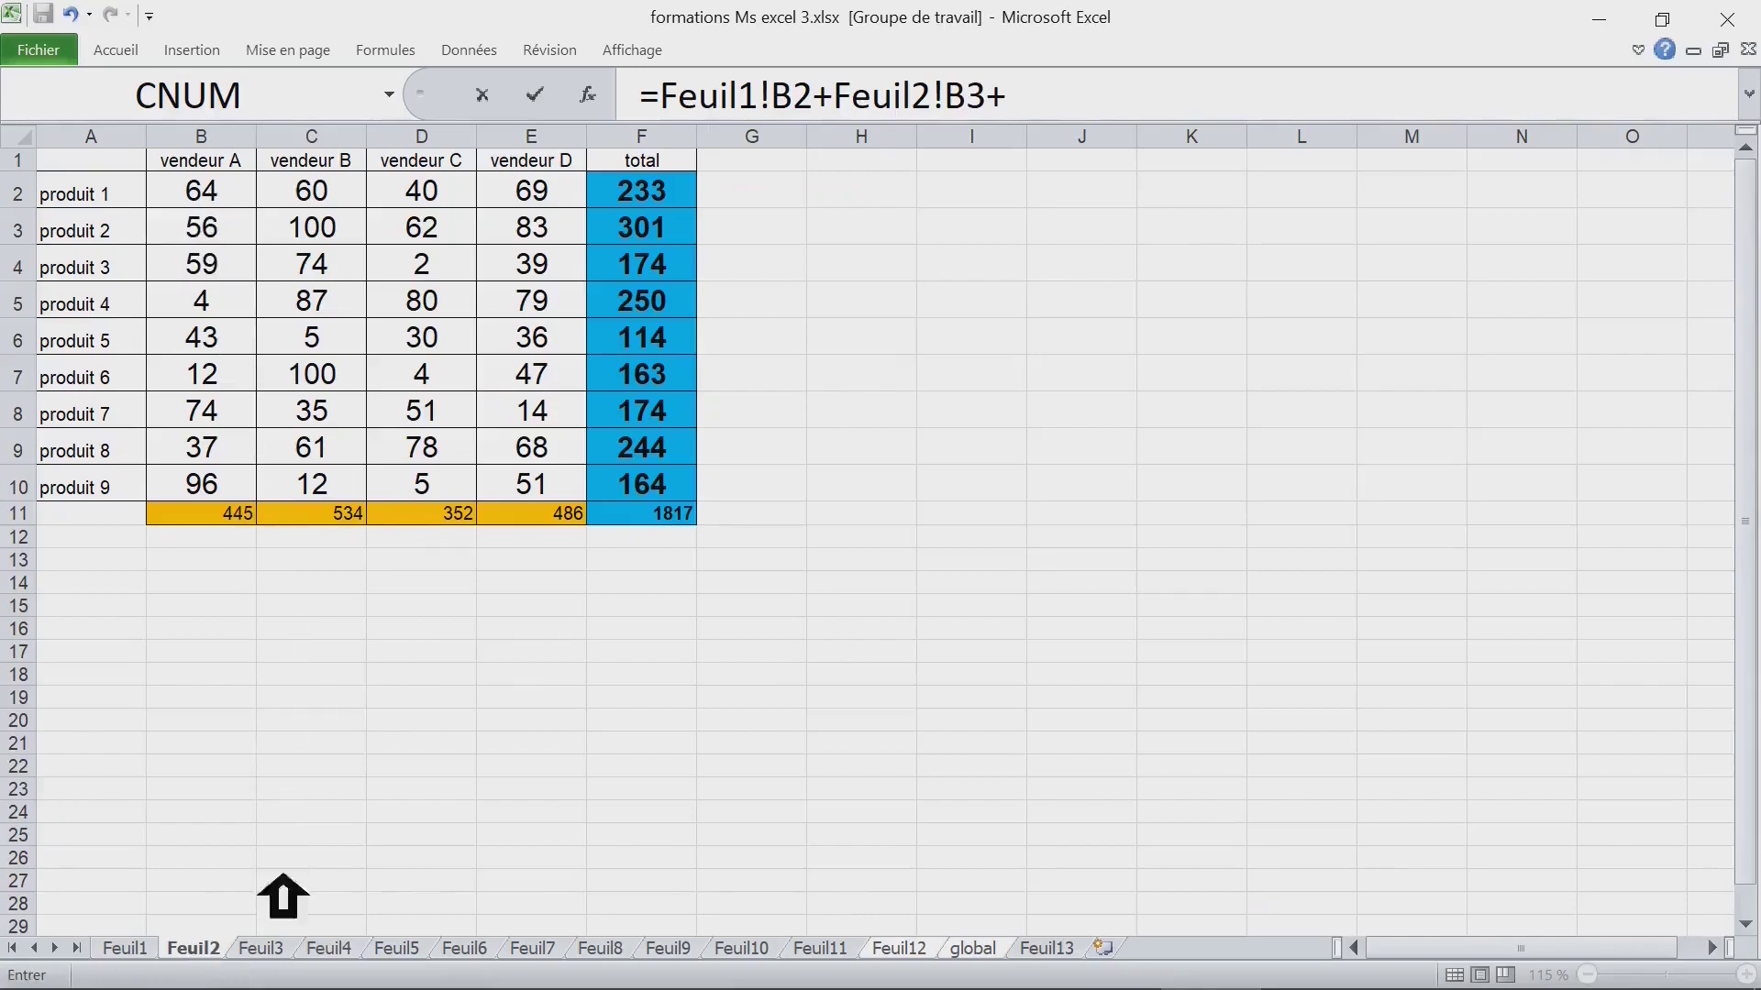
pyautogui.click(279, 949)
pyautogui.click(225, 203)
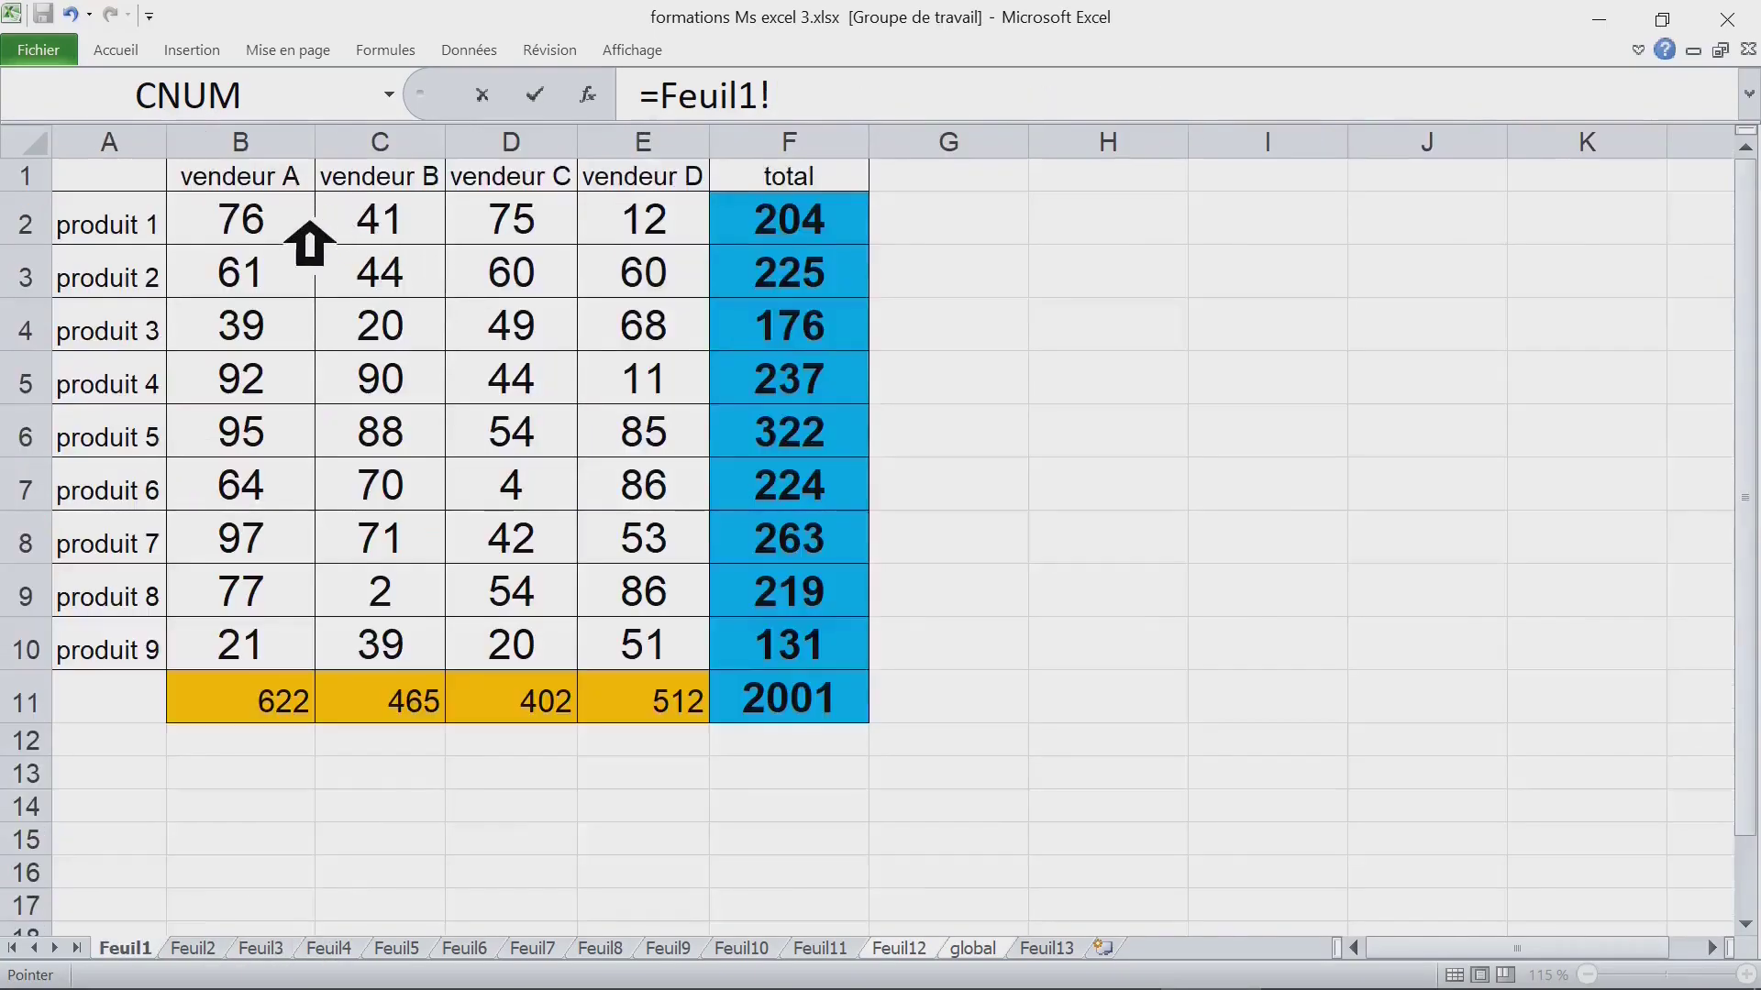
# Step: Repeat the Feuil1!B2, Feuil2!B3 and Feuil3!B2 reference picks, leaving =Feuil1!B2+Feuil2!B3+Feuil3!B2
pyautogui.click(290, 230)
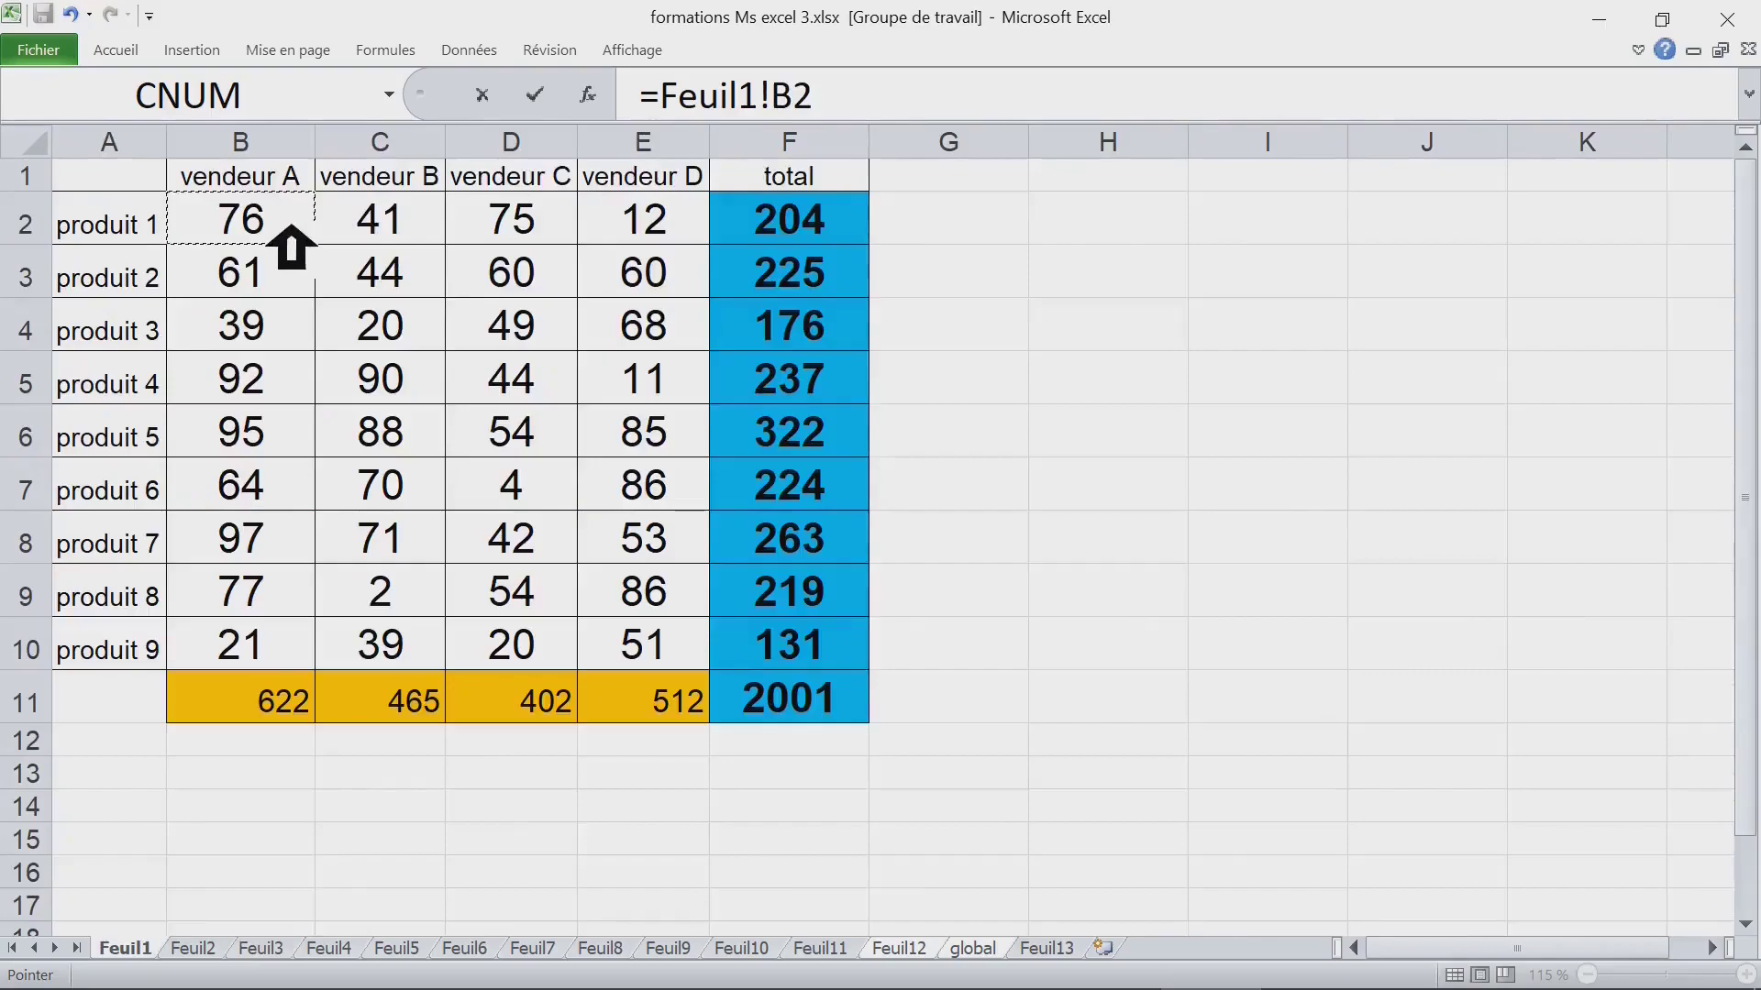
pyautogui.write('+')
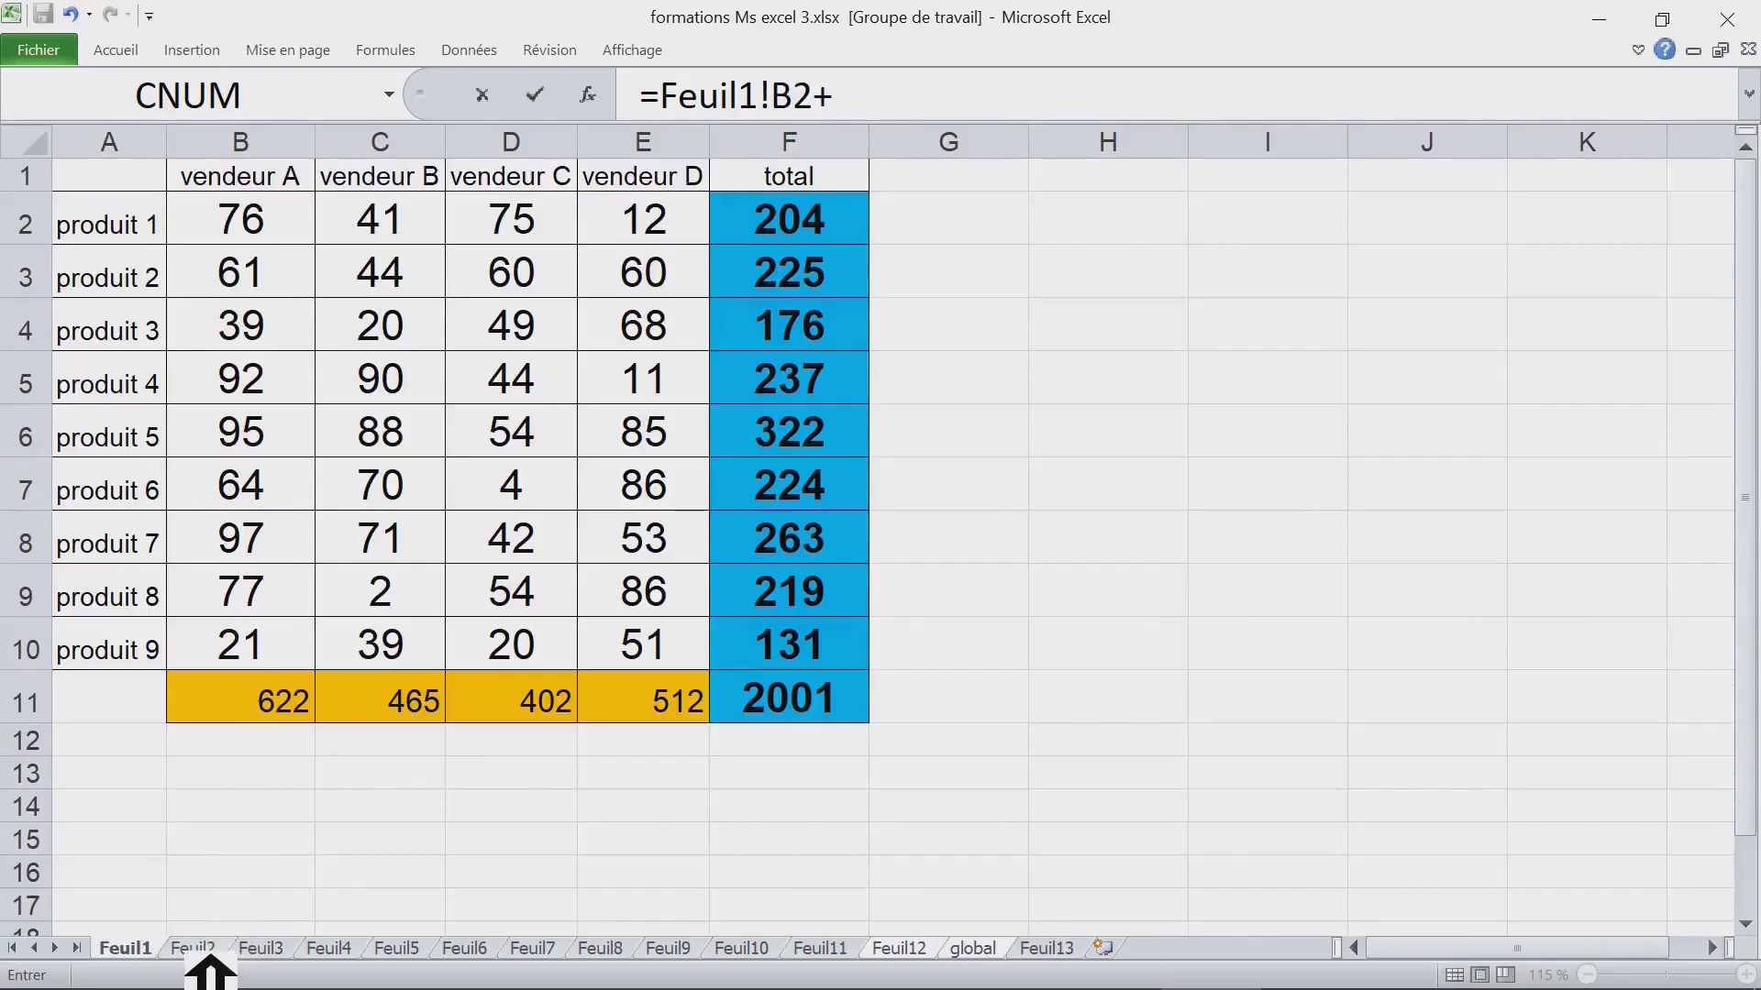
pyautogui.click(210, 954)
pyautogui.click(210, 227)
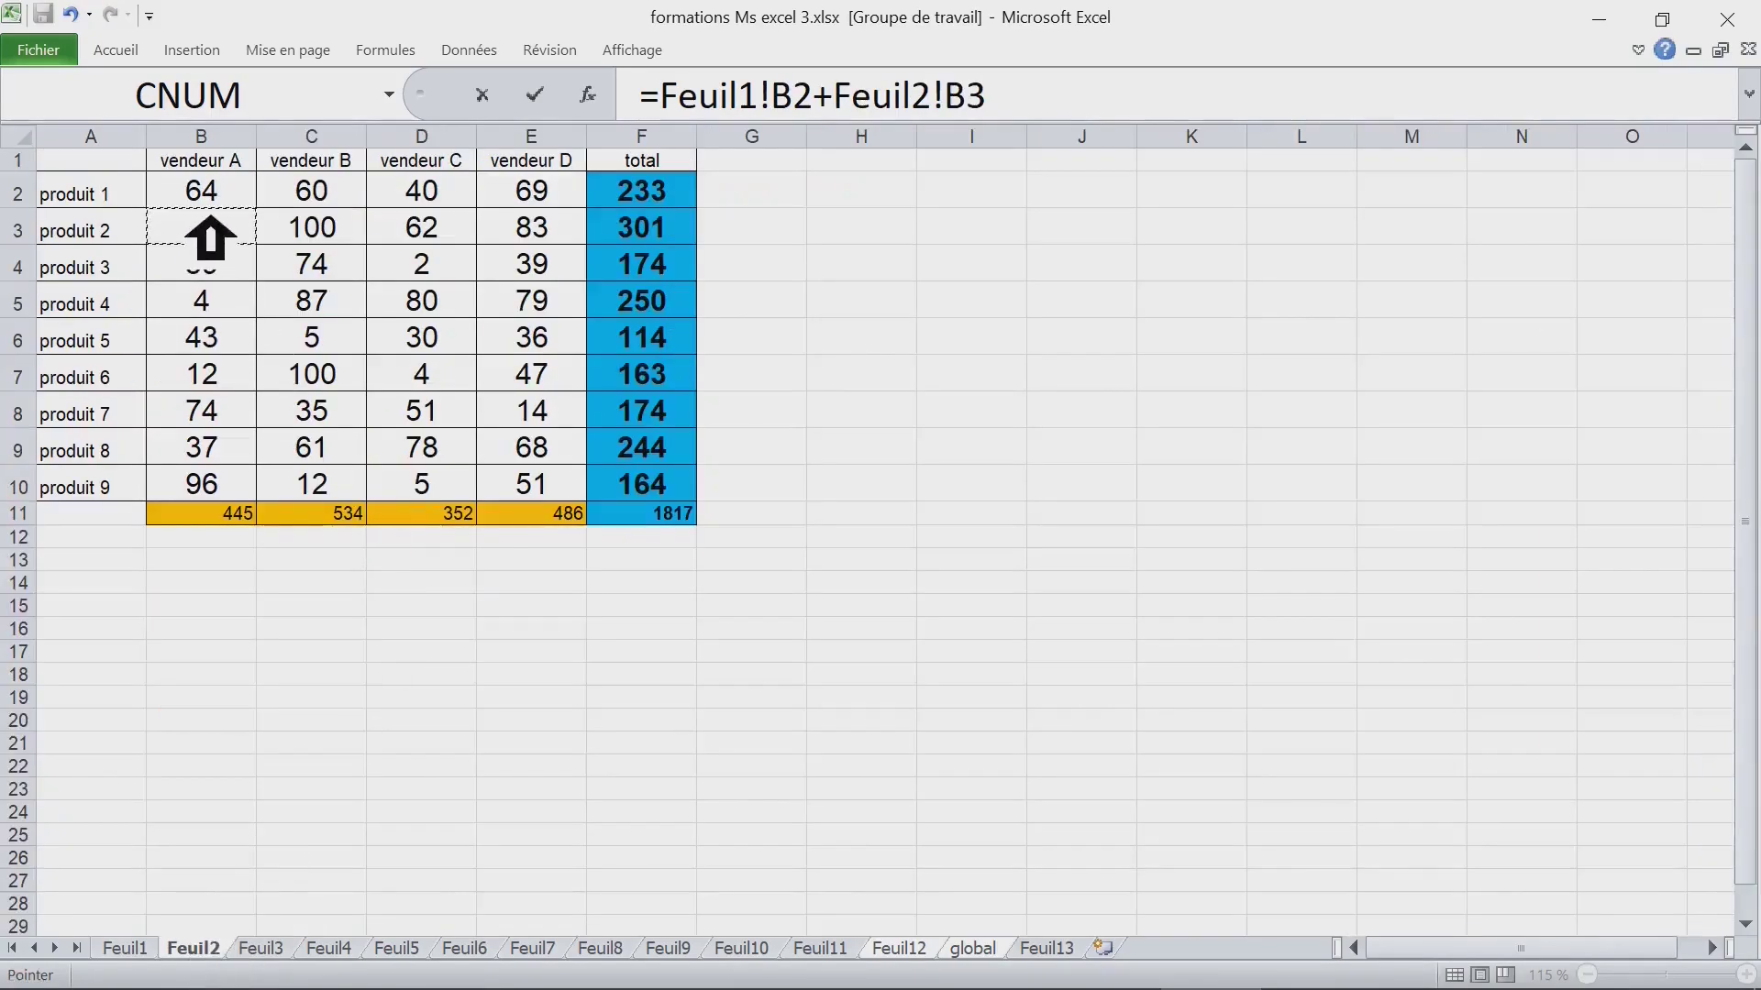
pyautogui.write('+')
pyautogui.click(271, 949)
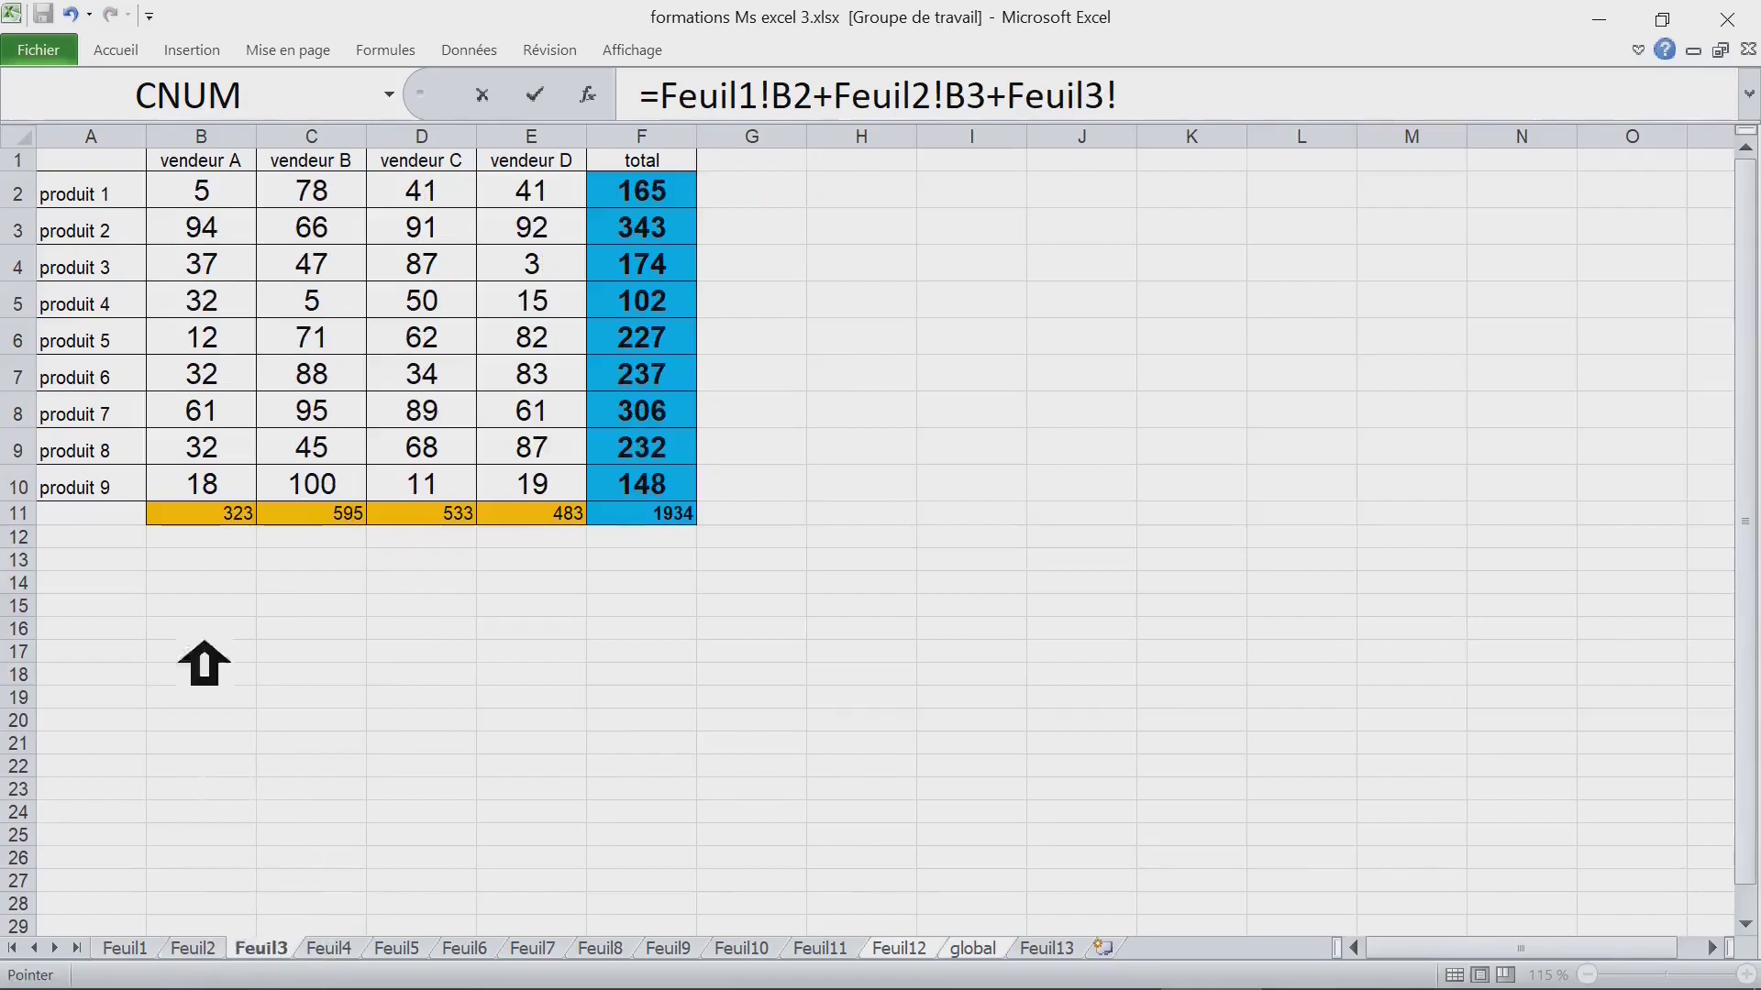
pyautogui.click(221, 203)
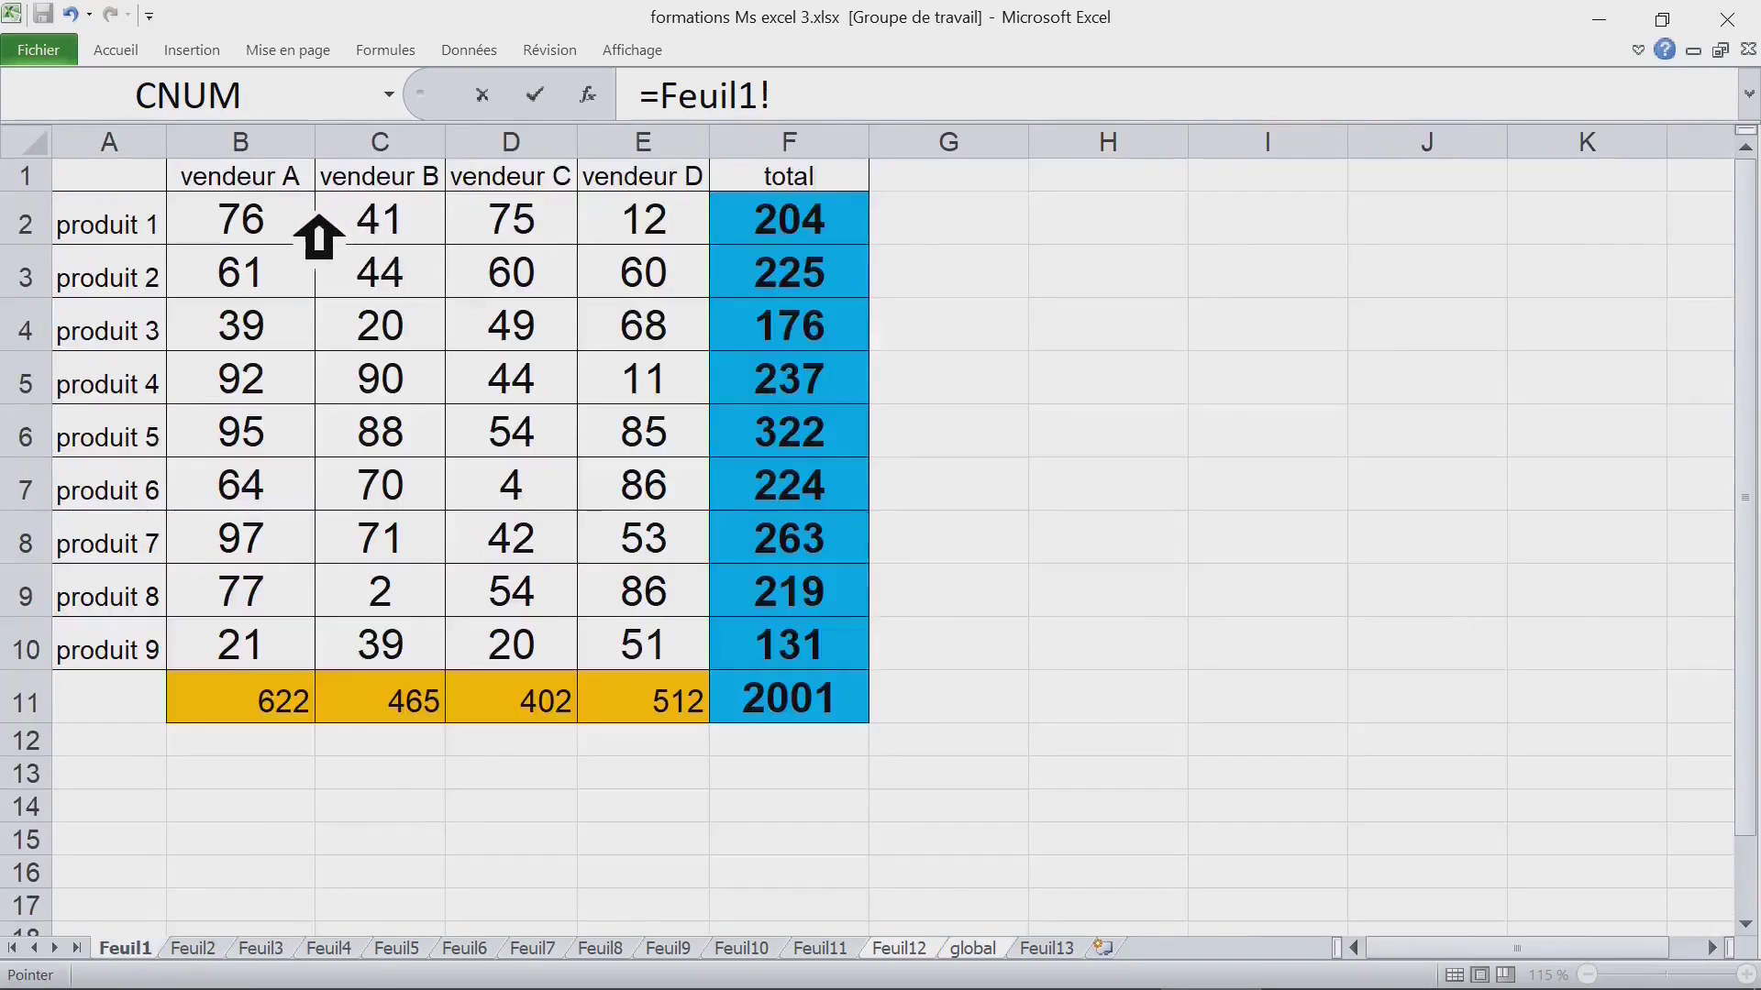
pyautogui.click(291, 227)
pyautogui.write('+')
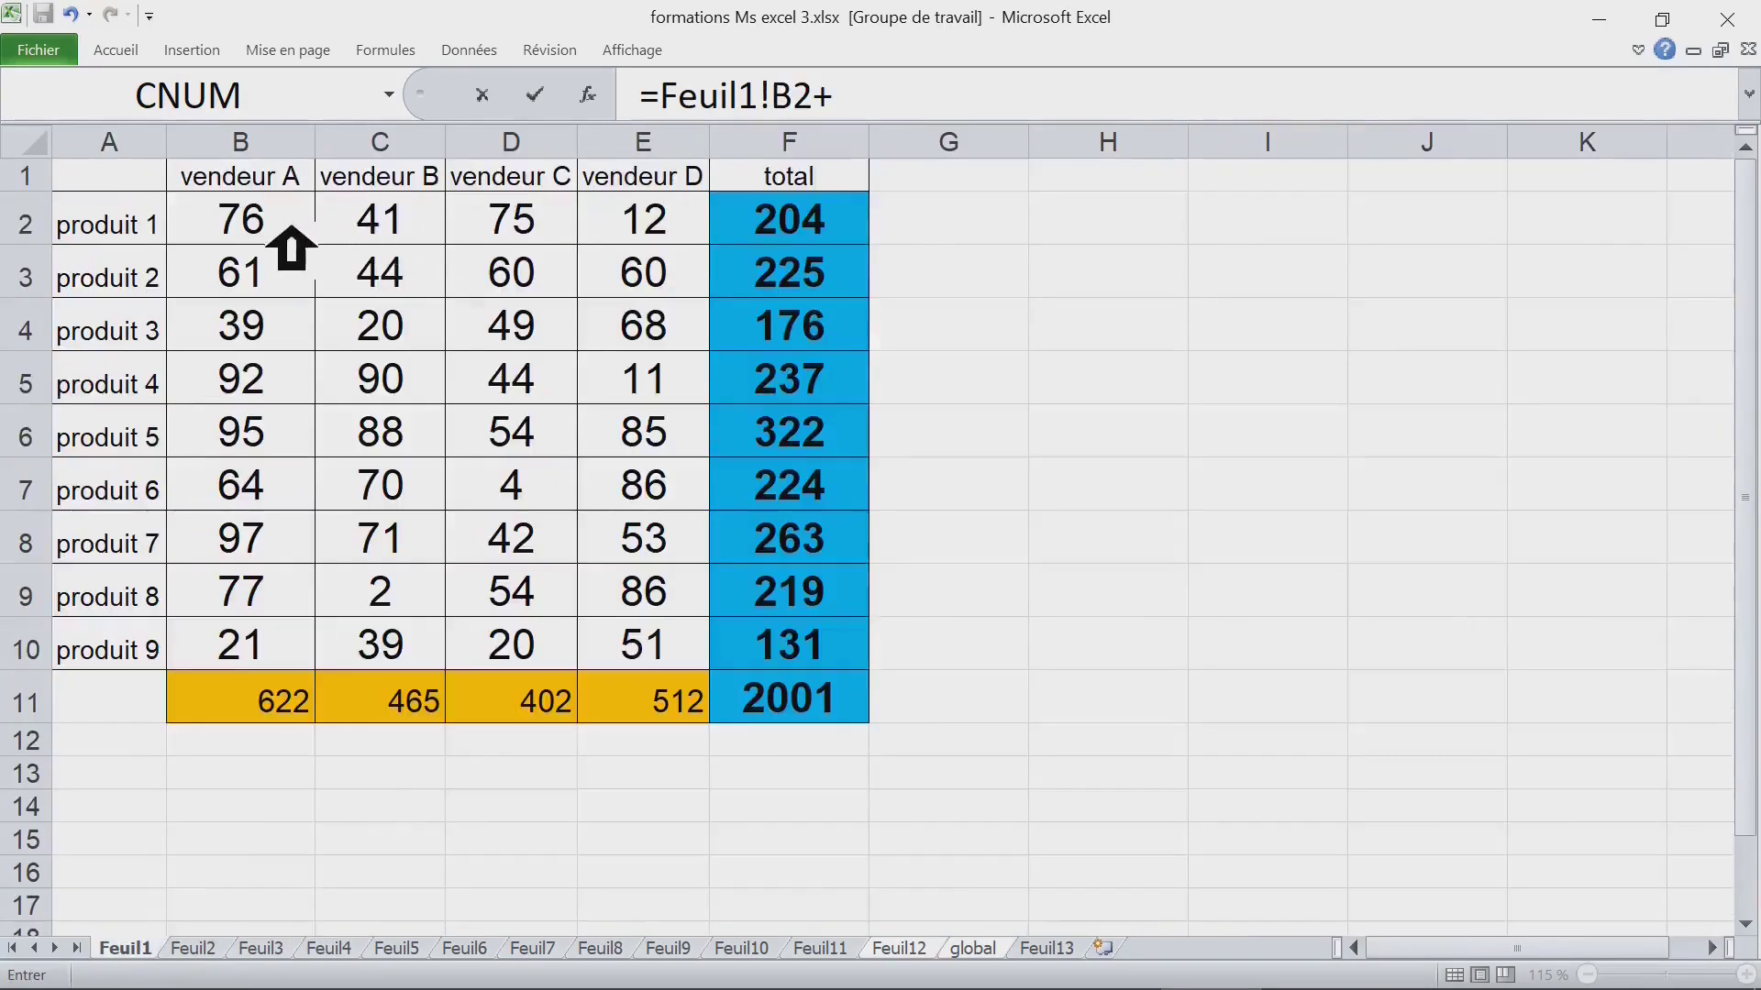
pyautogui.click(209, 954)
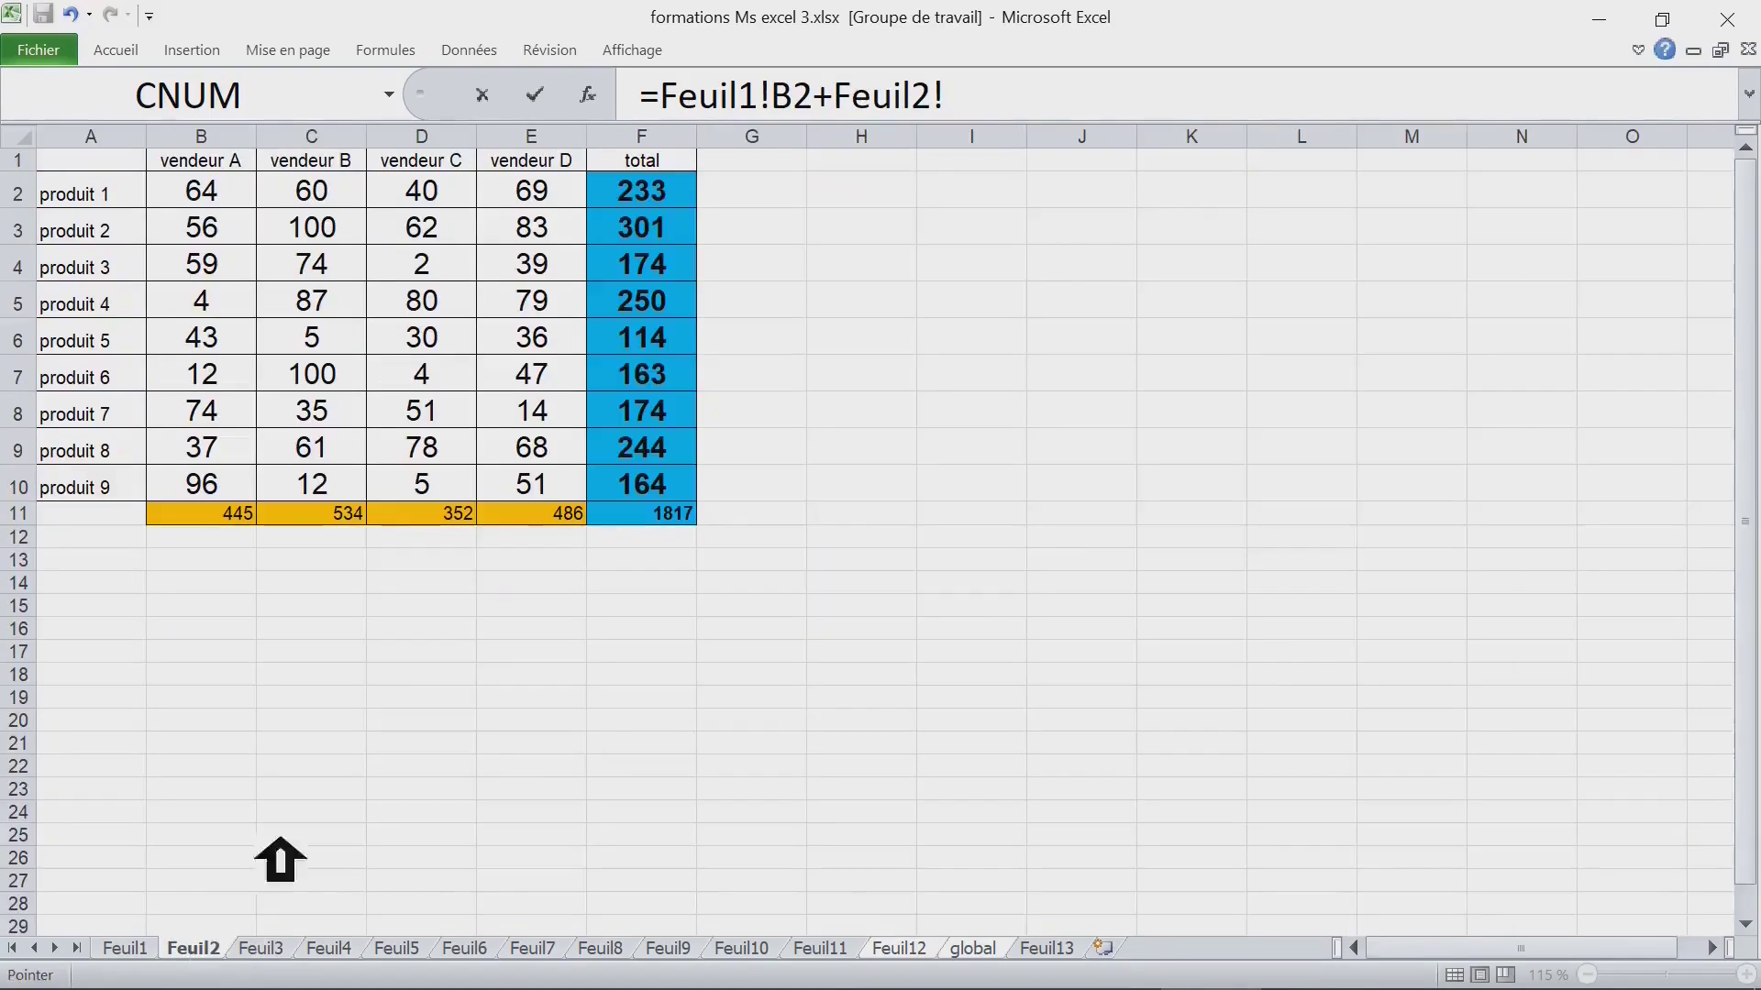
pyautogui.click(209, 228)
pyautogui.write('+')
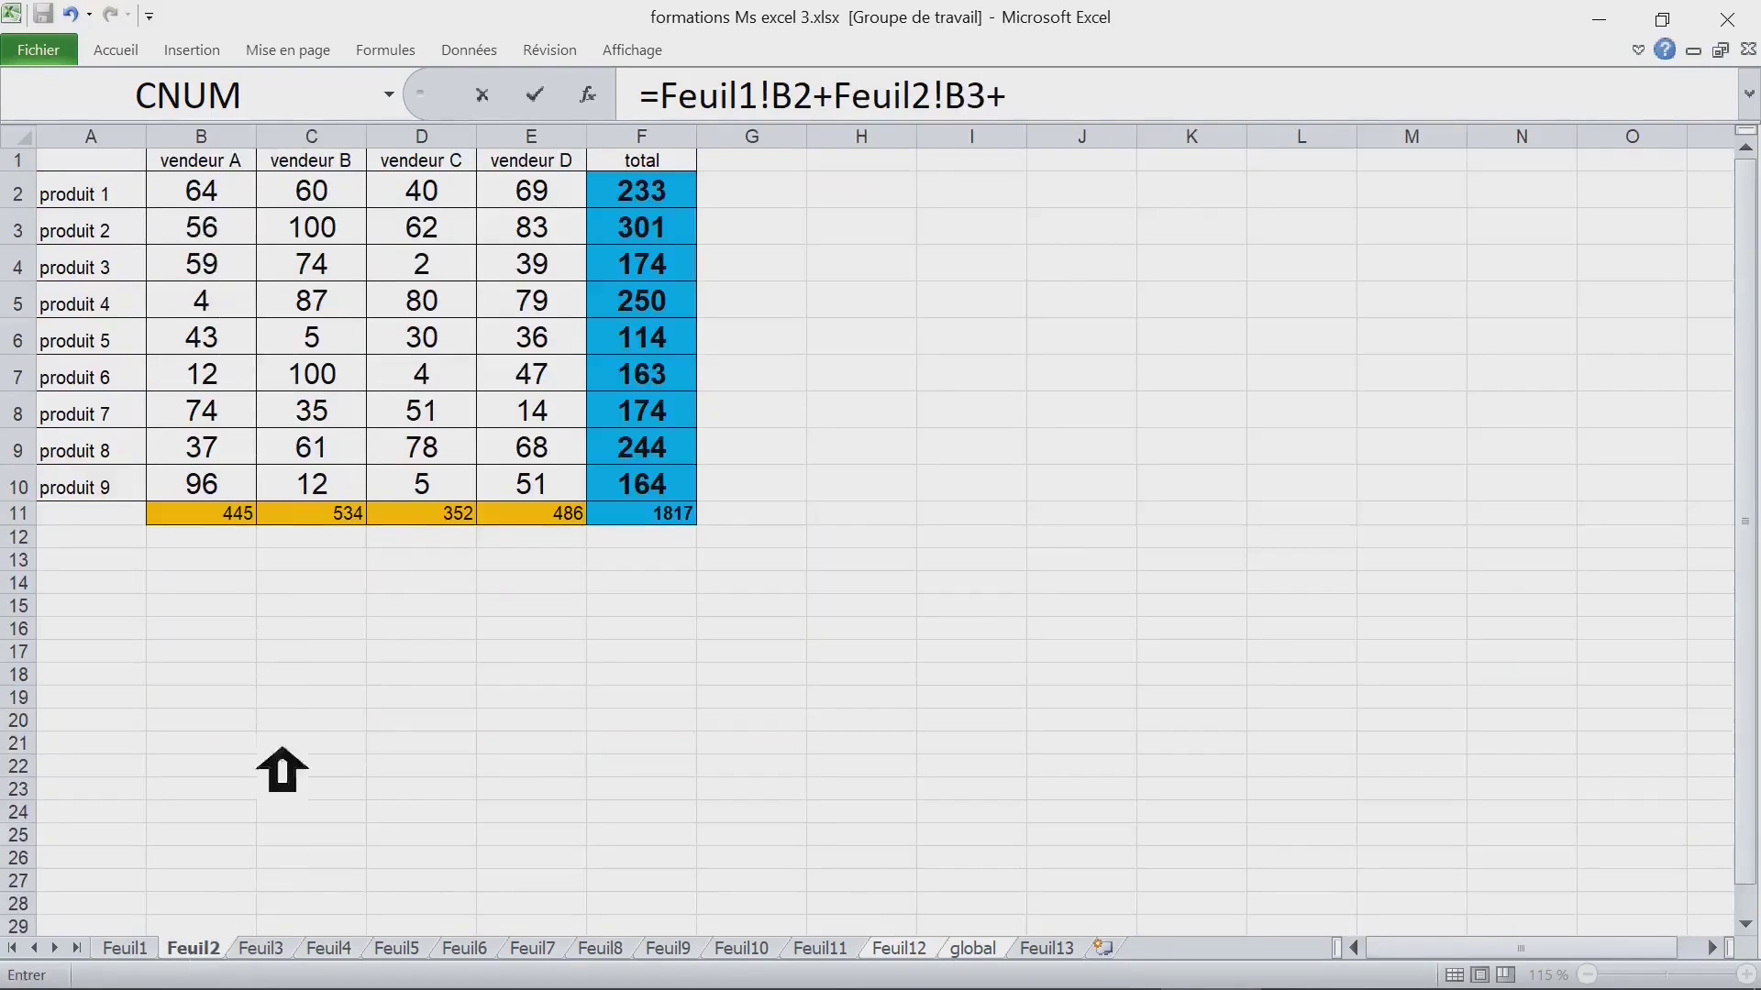
pyautogui.click(266, 949)
pyautogui.click(231, 188)
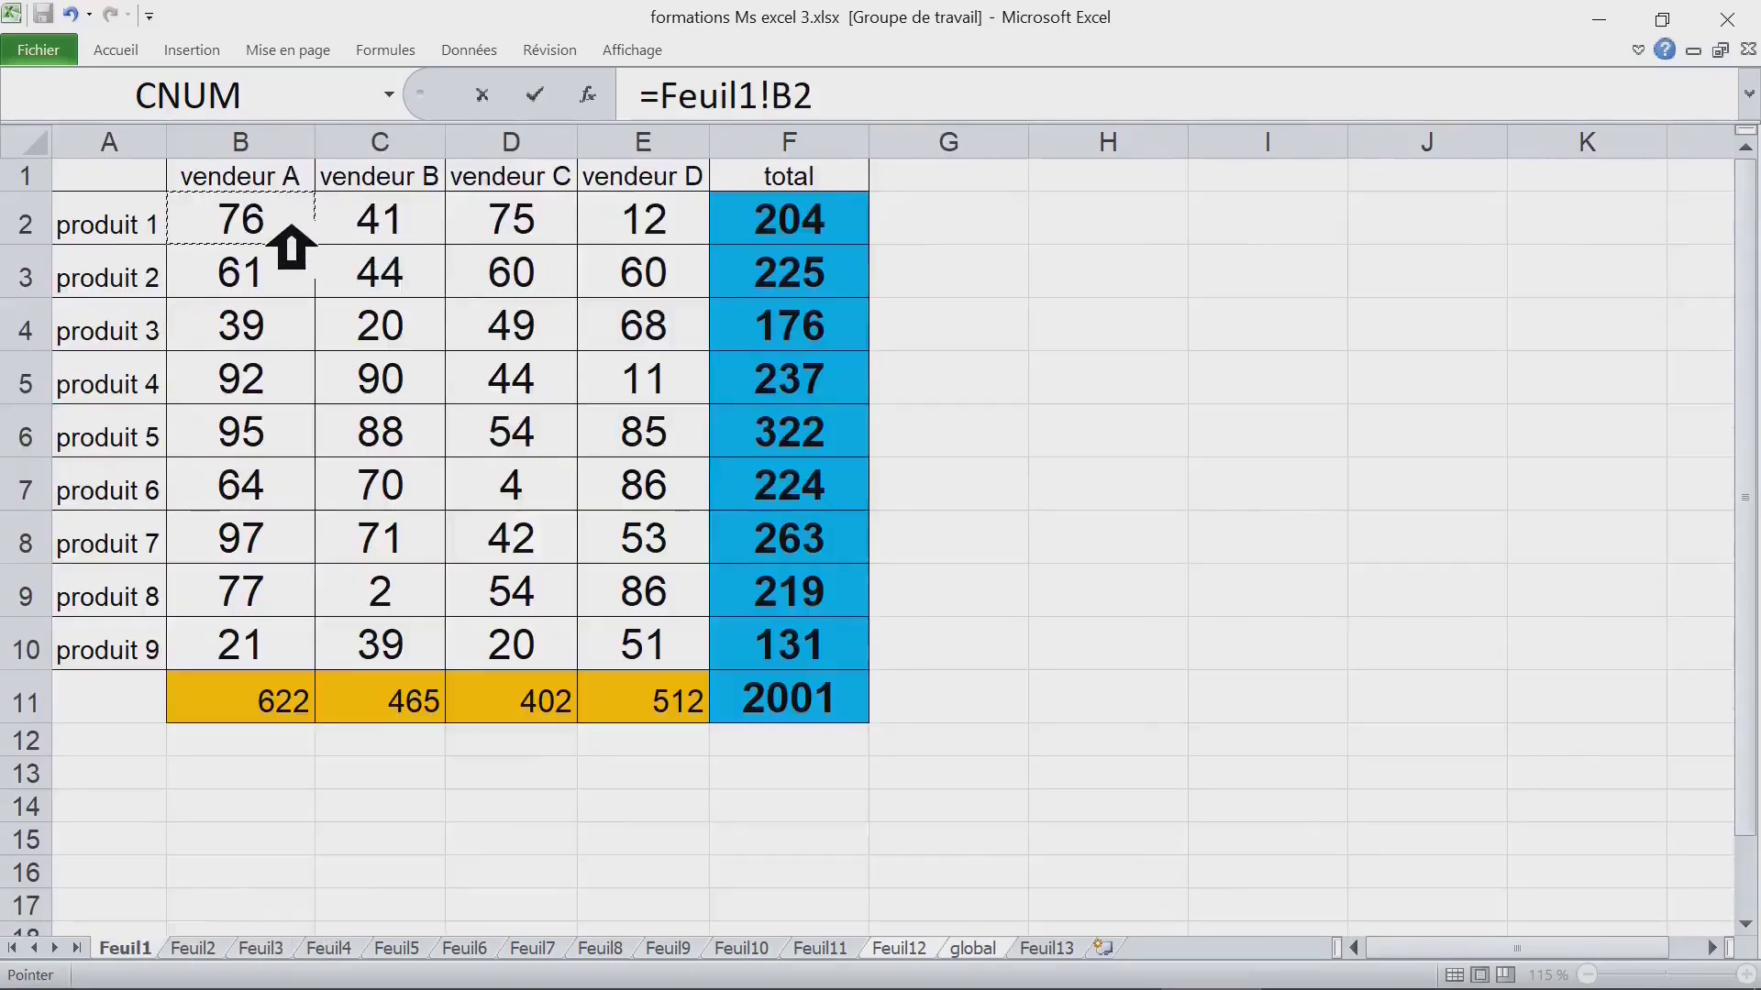
pyautogui.write('+')
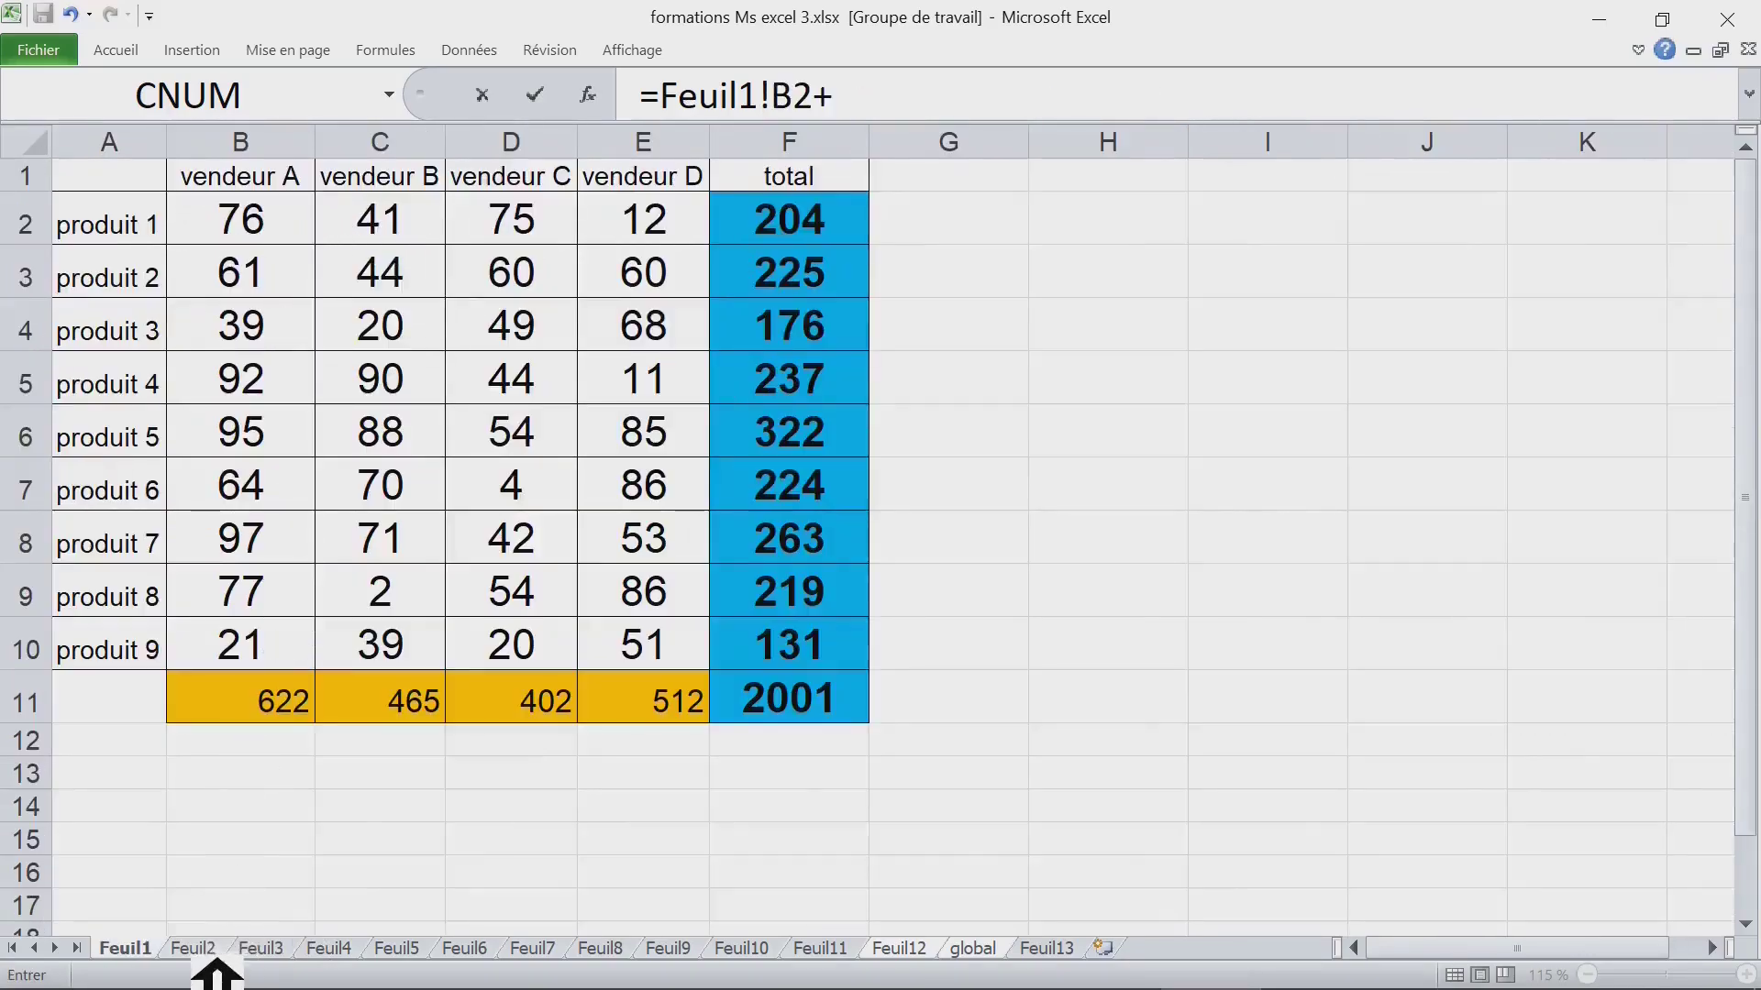
pyautogui.click(192, 948)
pyautogui.click(210, 234)
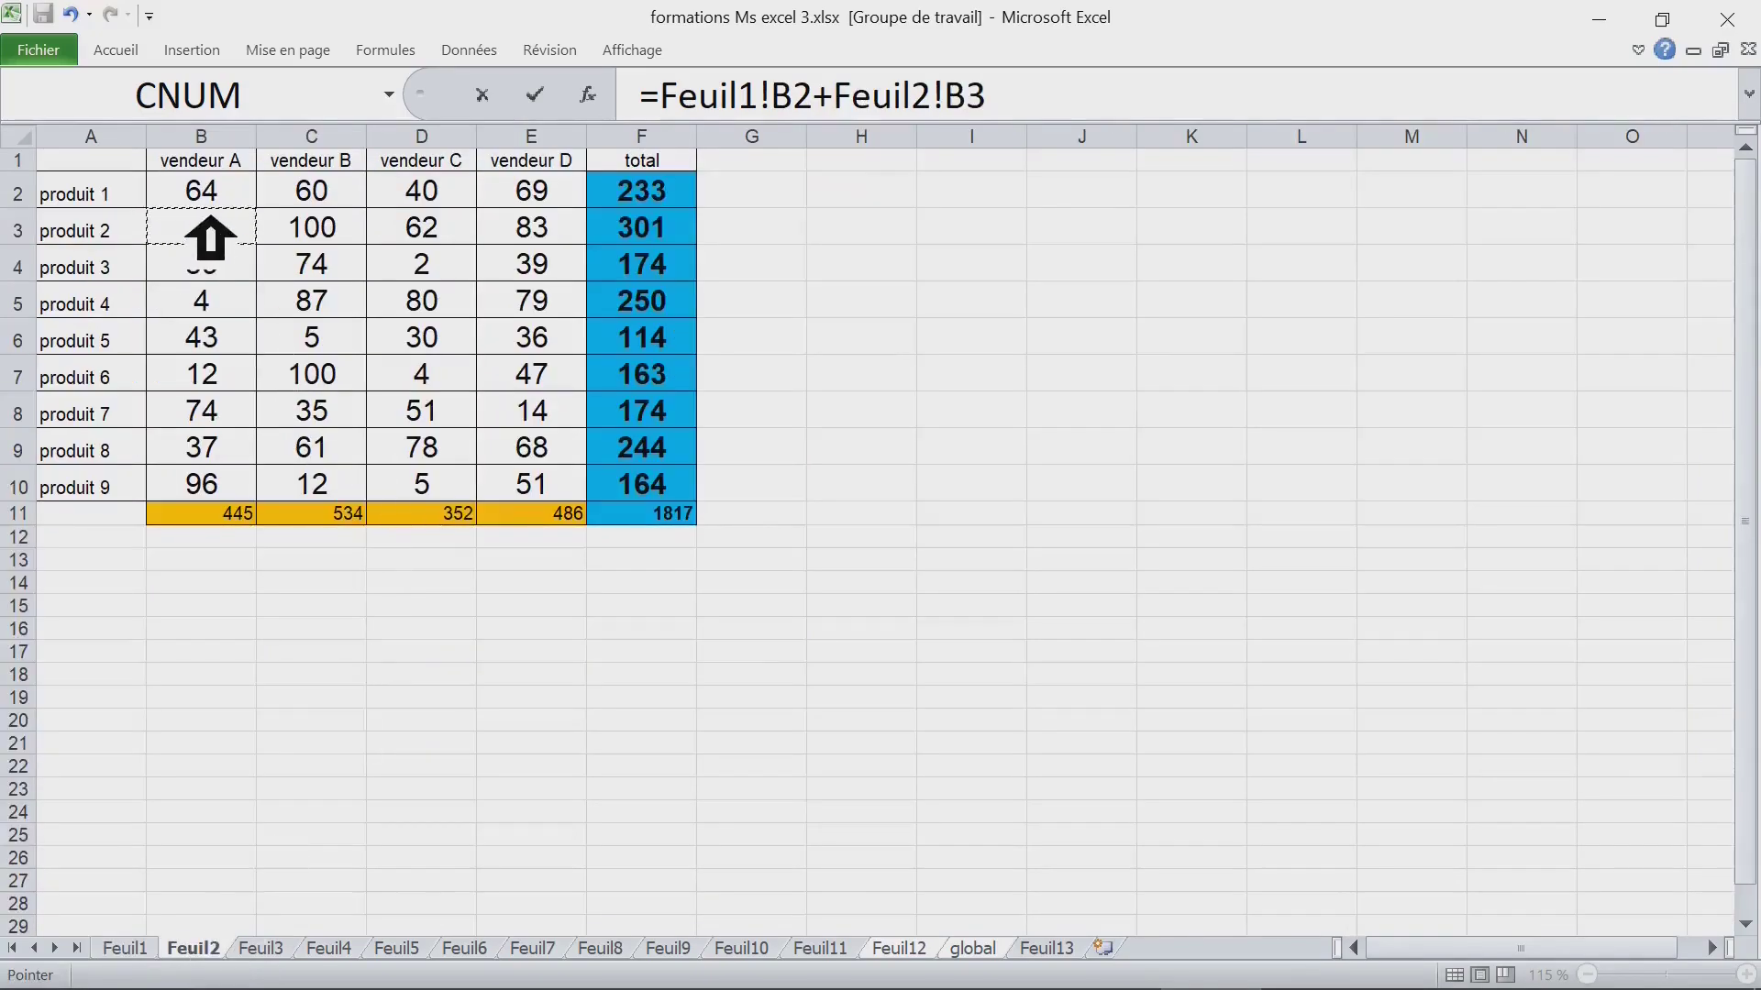
pyautogui.write('+')
pyautogui.click(276, 944)
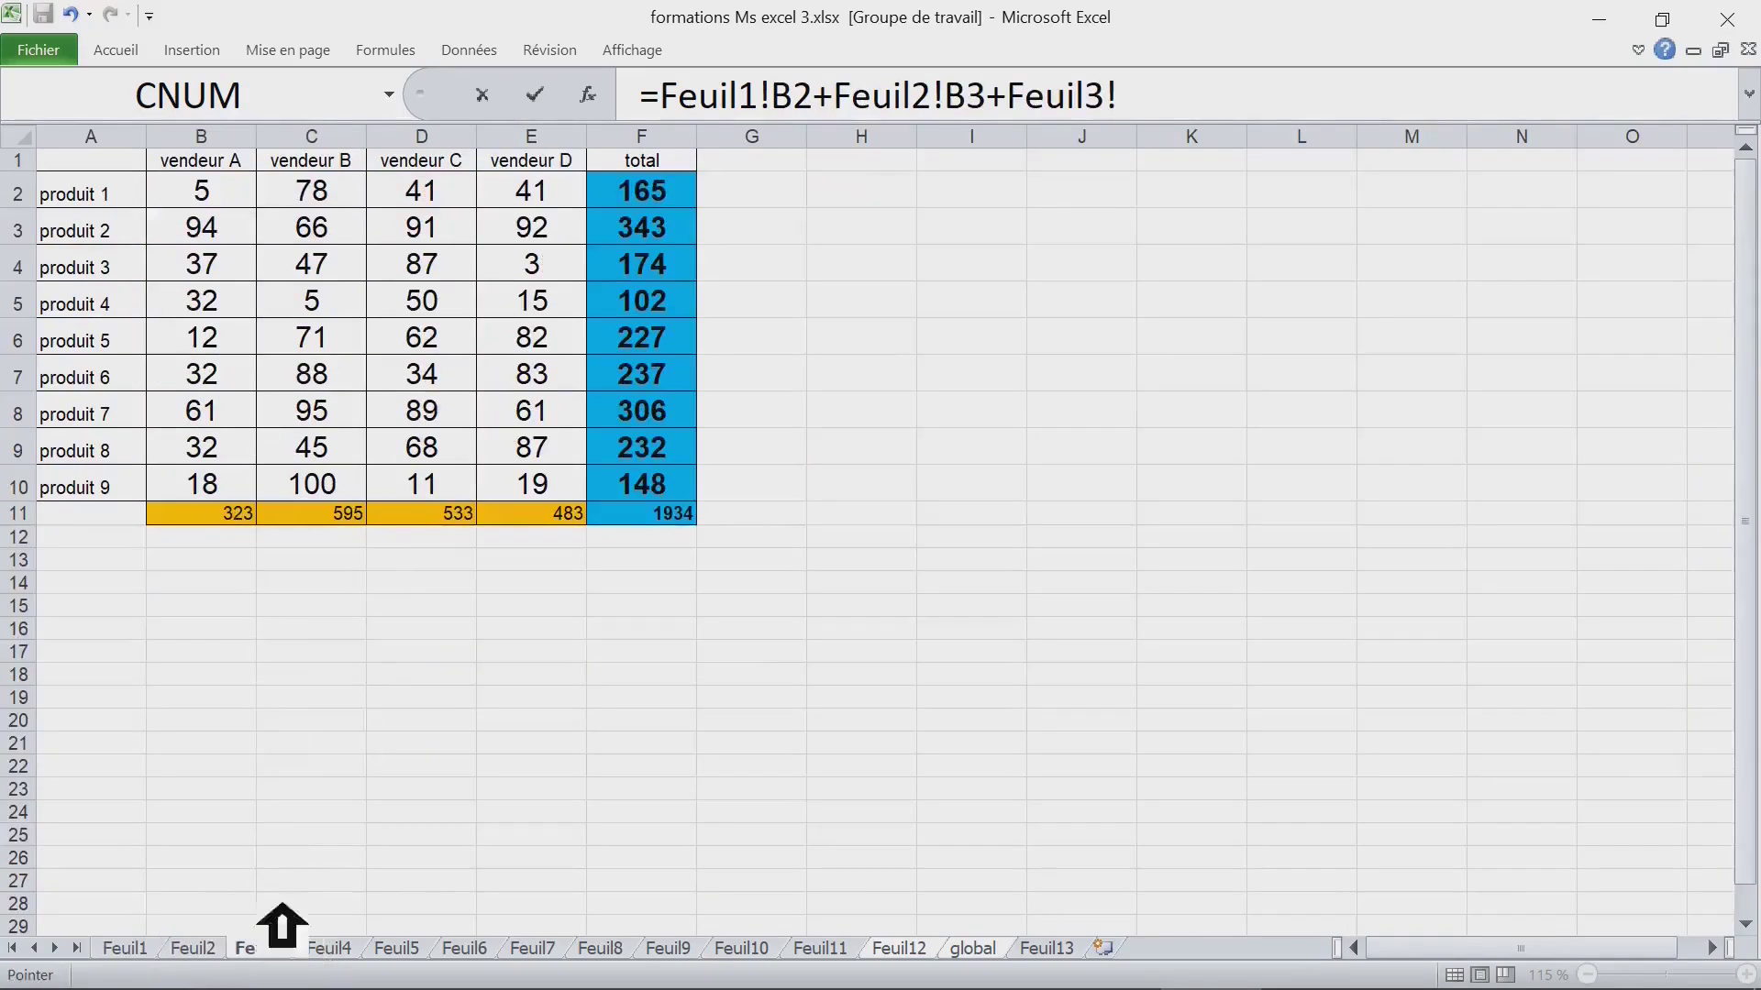
pyautogui.click(225, 188)
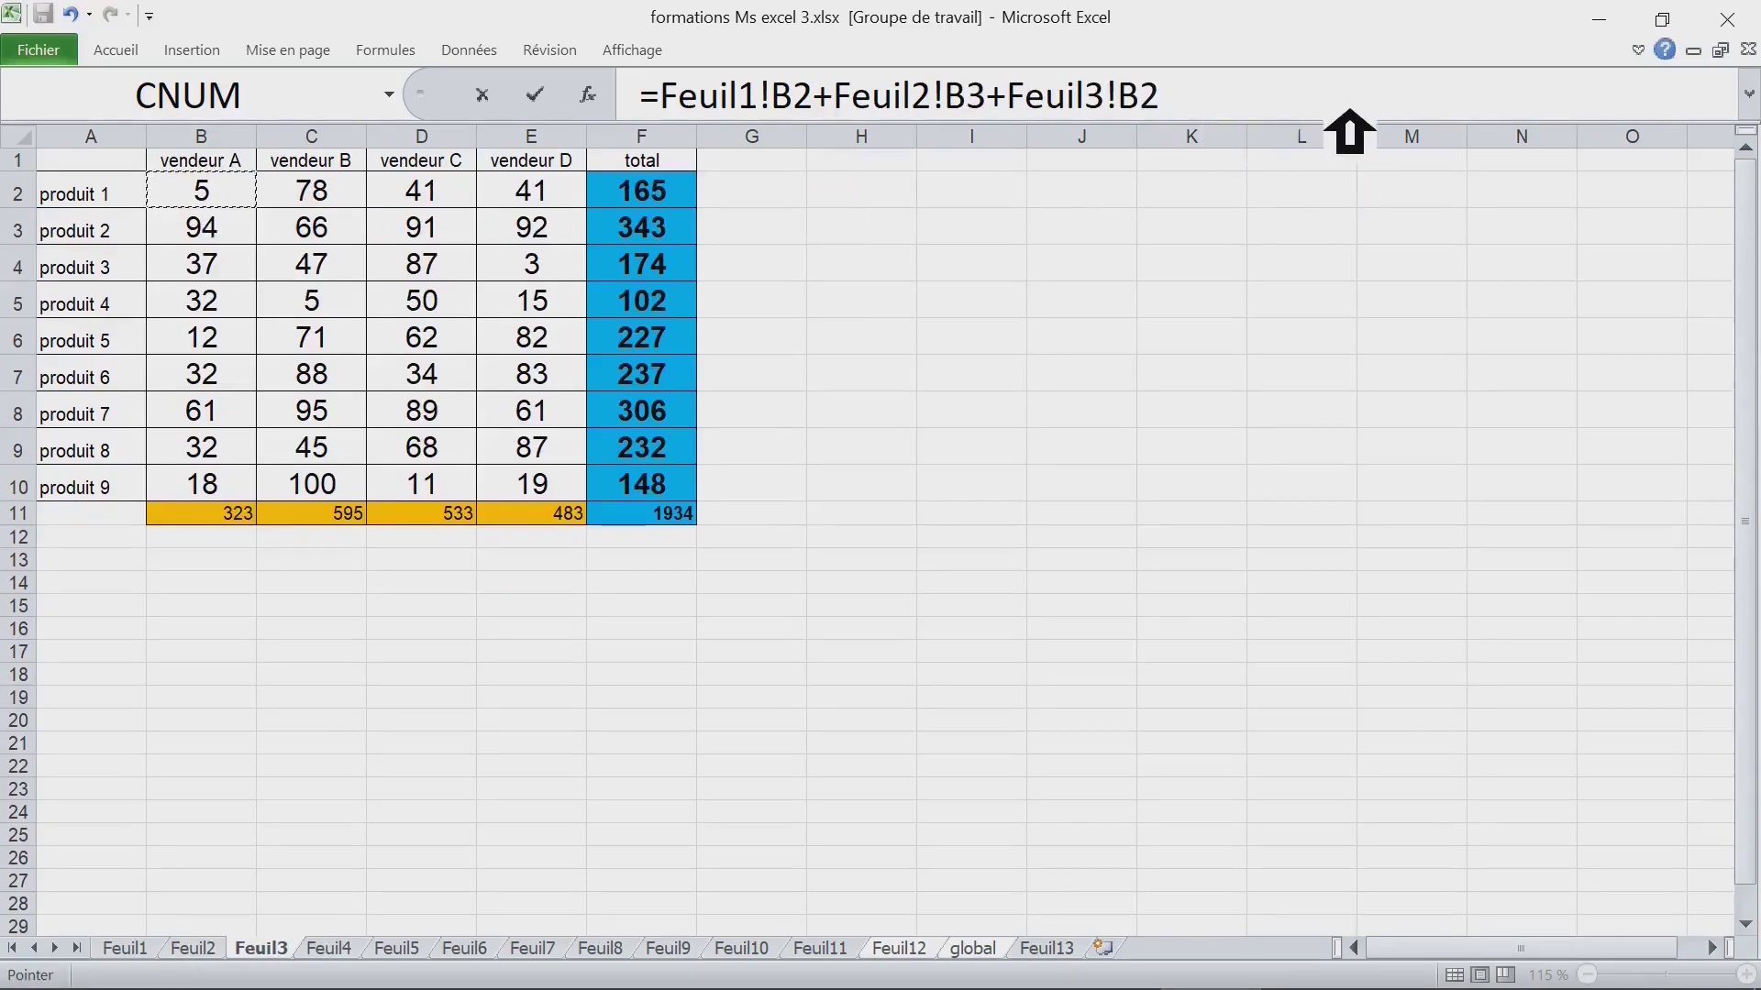
# Step: Discard that formula and restart B2 as =somme(Feuil1!B2, extended to the Feuil1:Feuil12 sheet range
pyautogui.press('Escape')
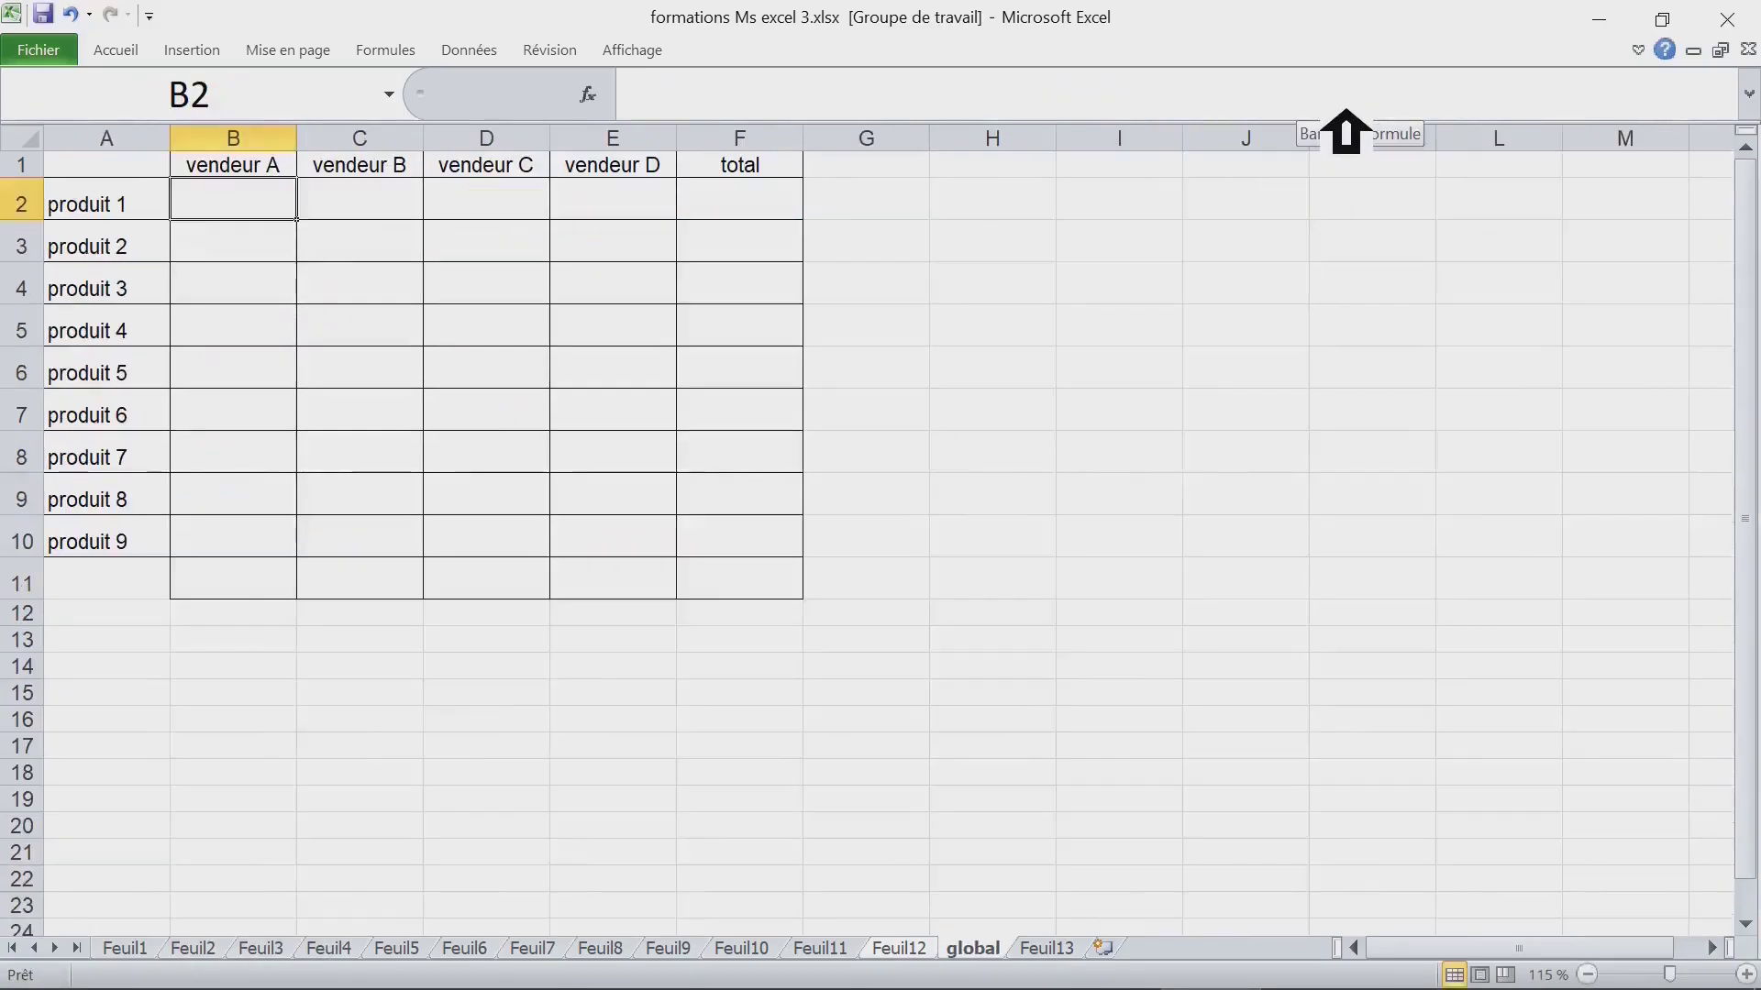
pyautogui.click(1089, 386)
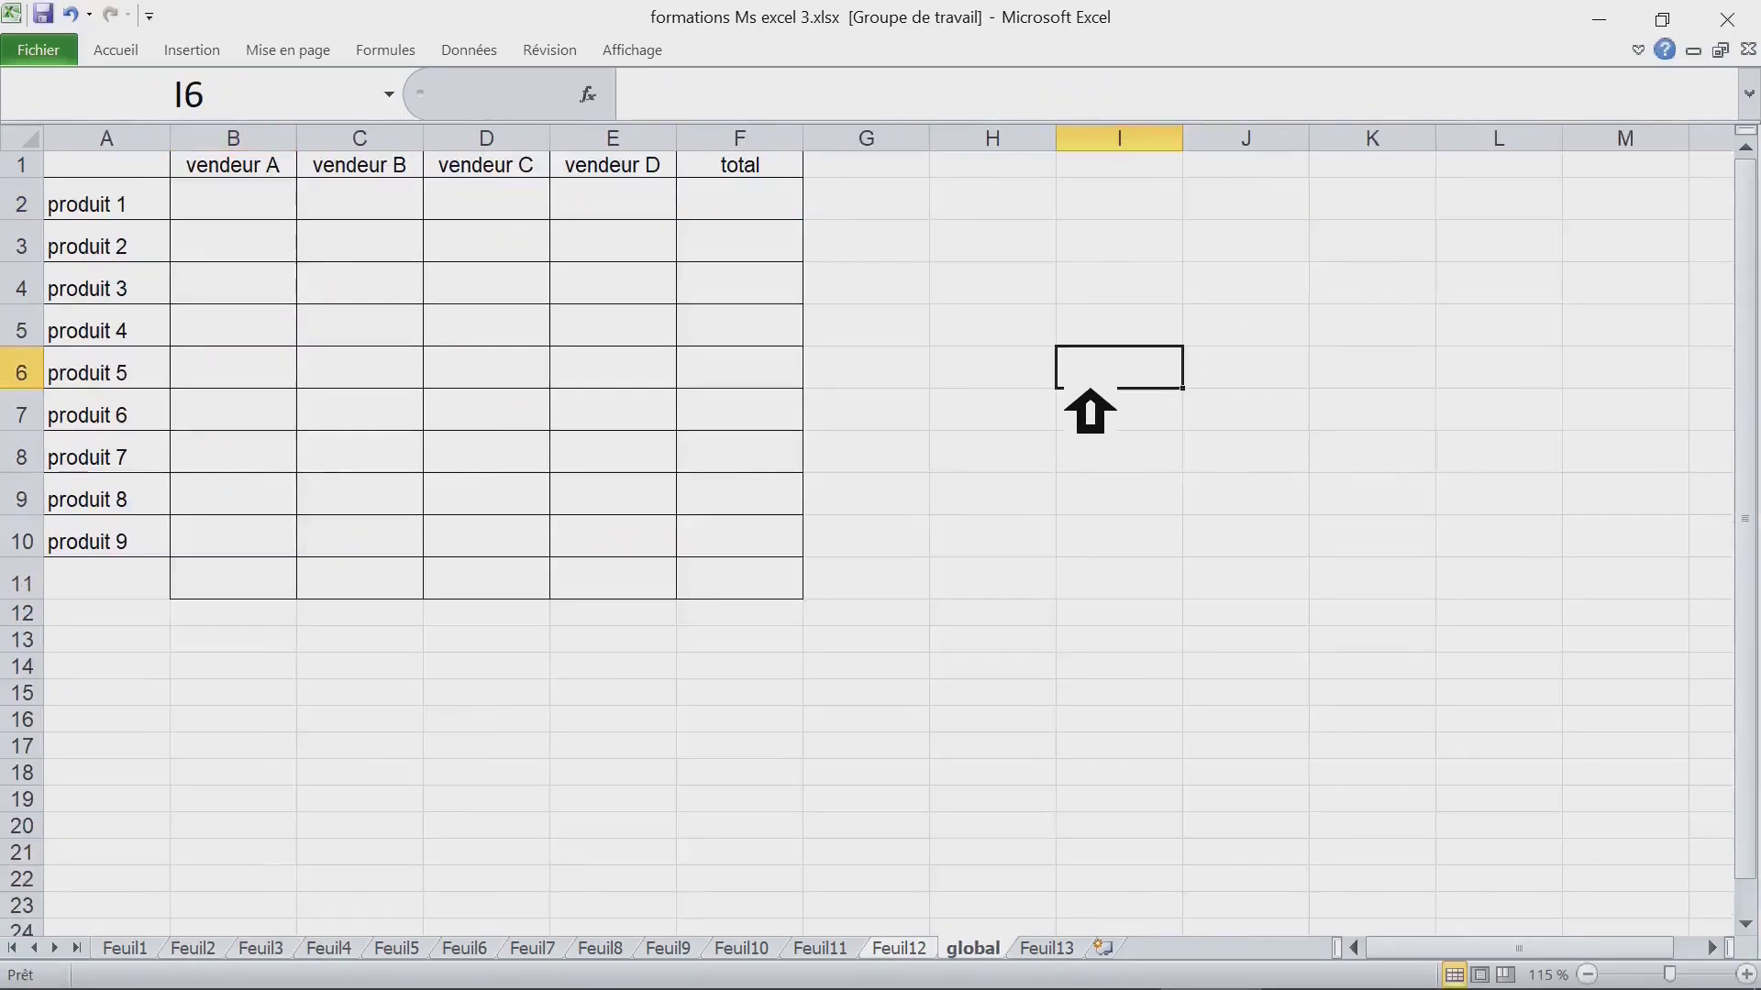
pyautogui.click(233, 199)
pyautogui.write('=somme(')
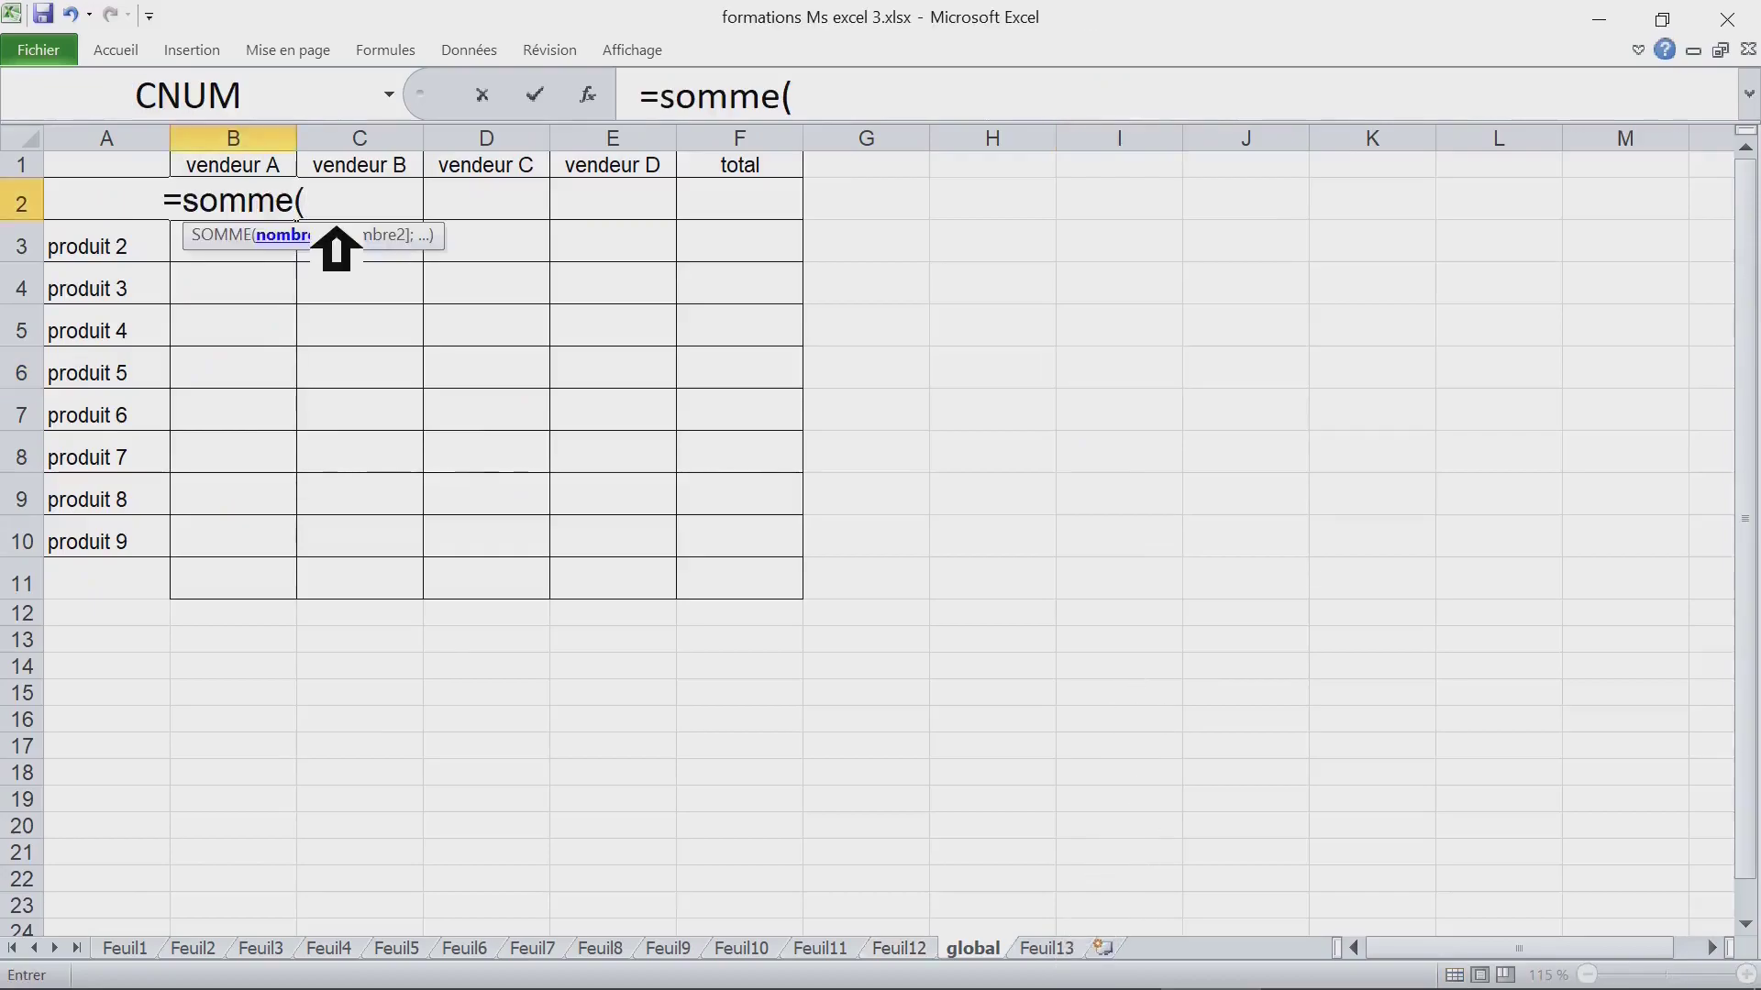
pyautogui.click(144, 952)
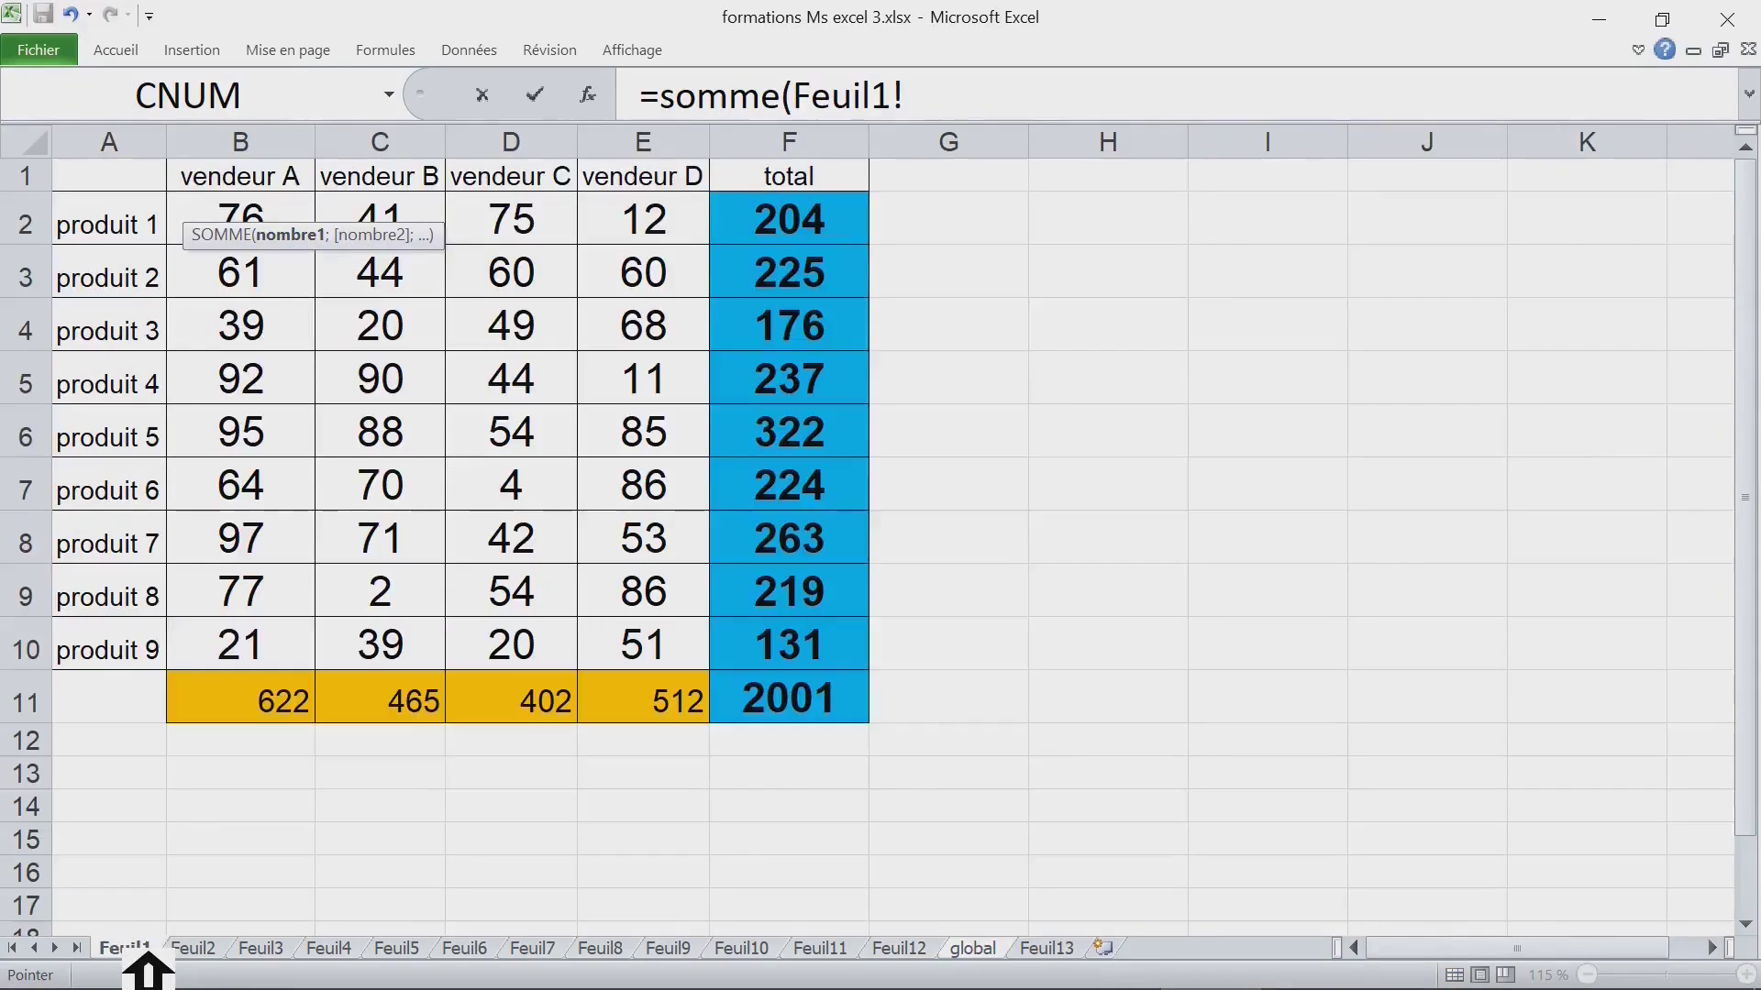
pyautogui.click(275, 220)
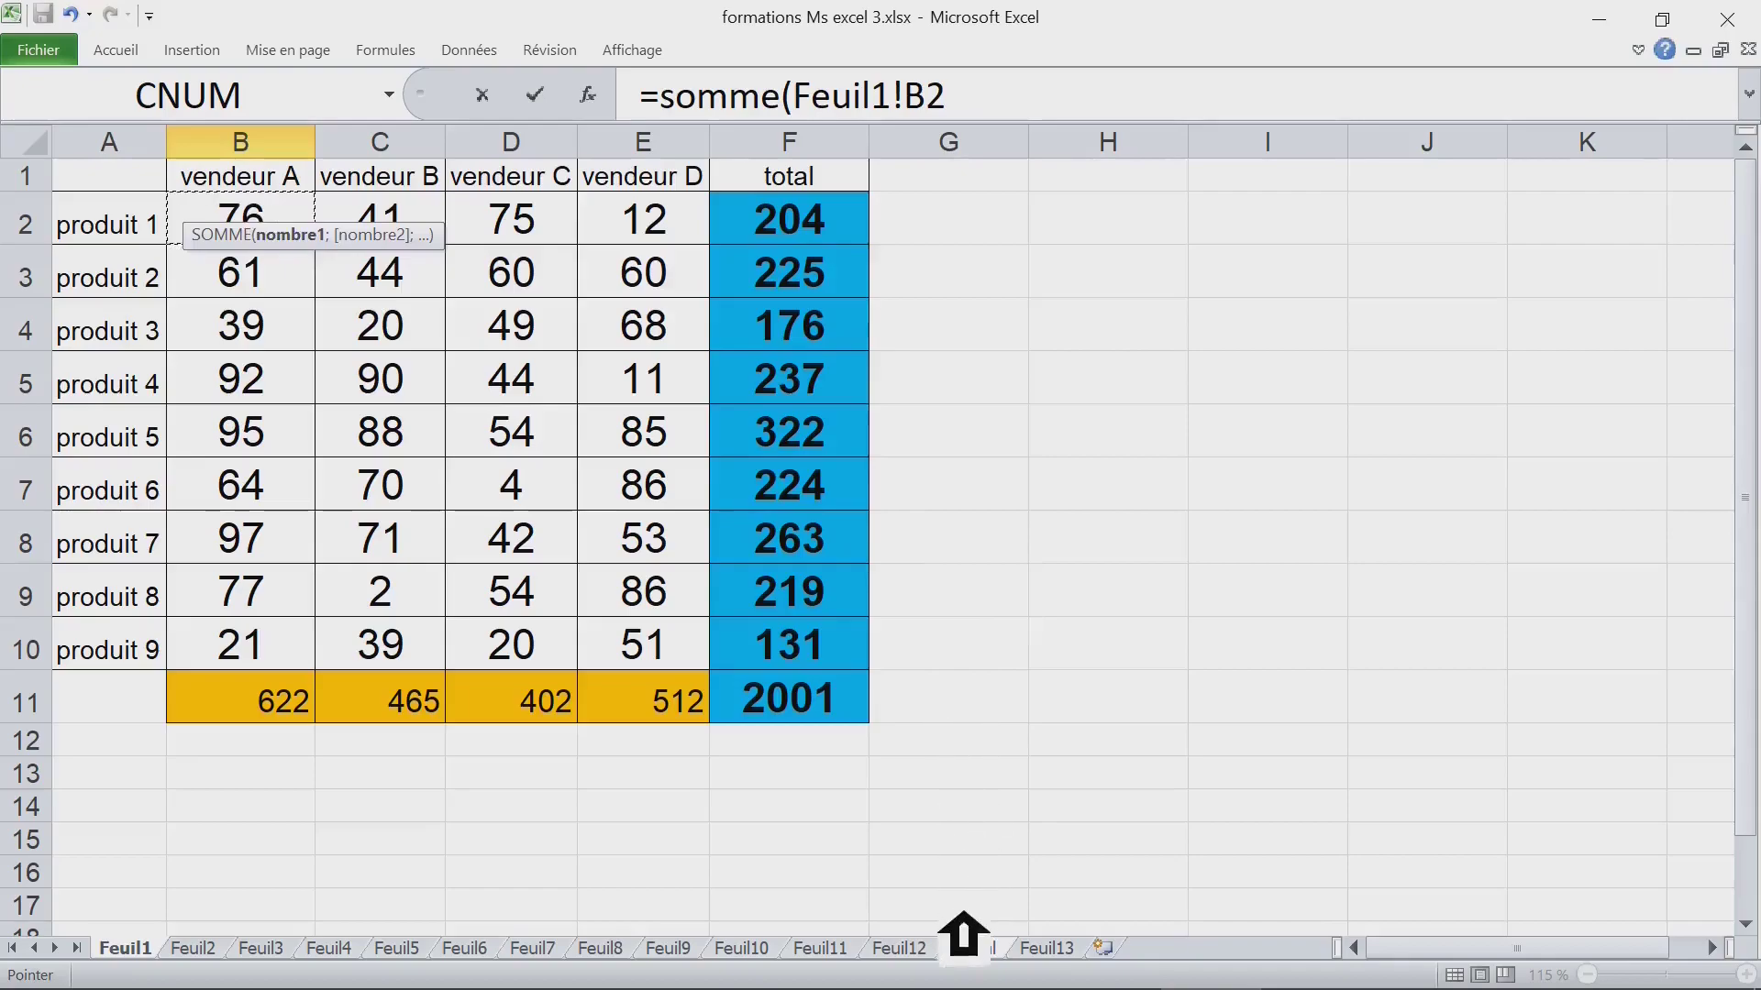
pyautogui.keyDown('shift'); pyautogui.click(934, 950); pyautogui.keyUp('shift')
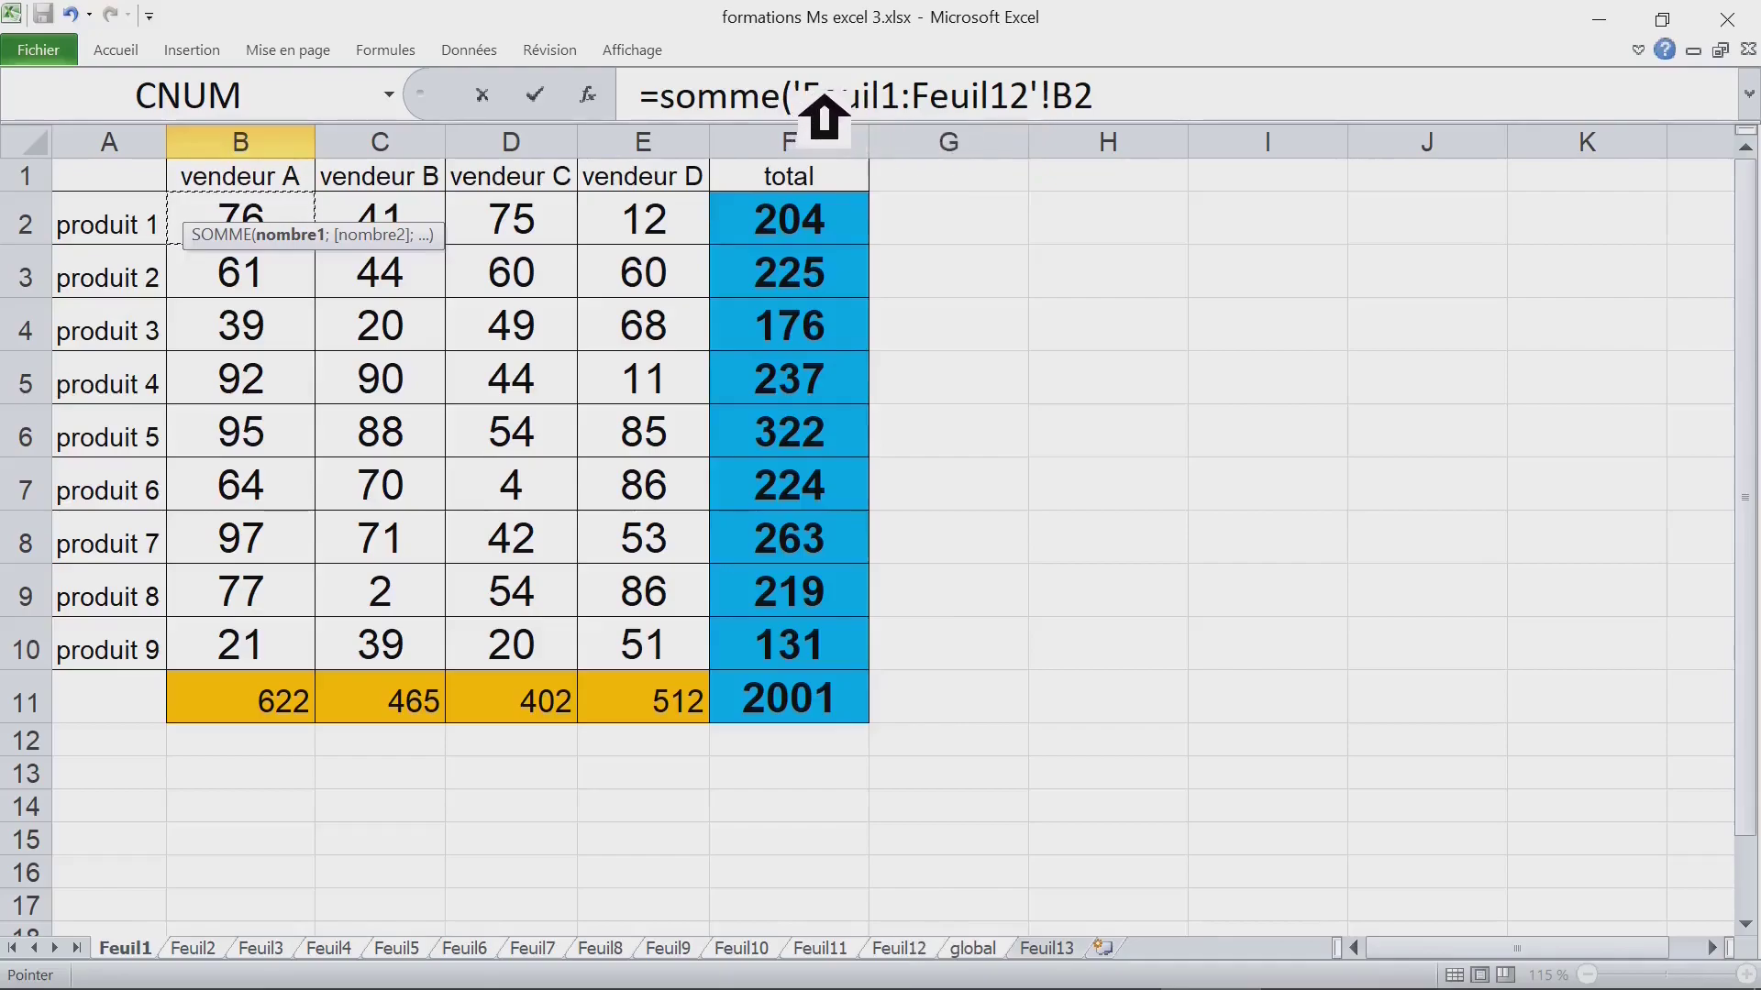
# Step: Check the 'Feuil1:Feuil12'!B2 reference, then close the parenthesis and enter it, giving 394
pyautogui.moveTo(804, 96); pyautogui.dragTo(922, 97)
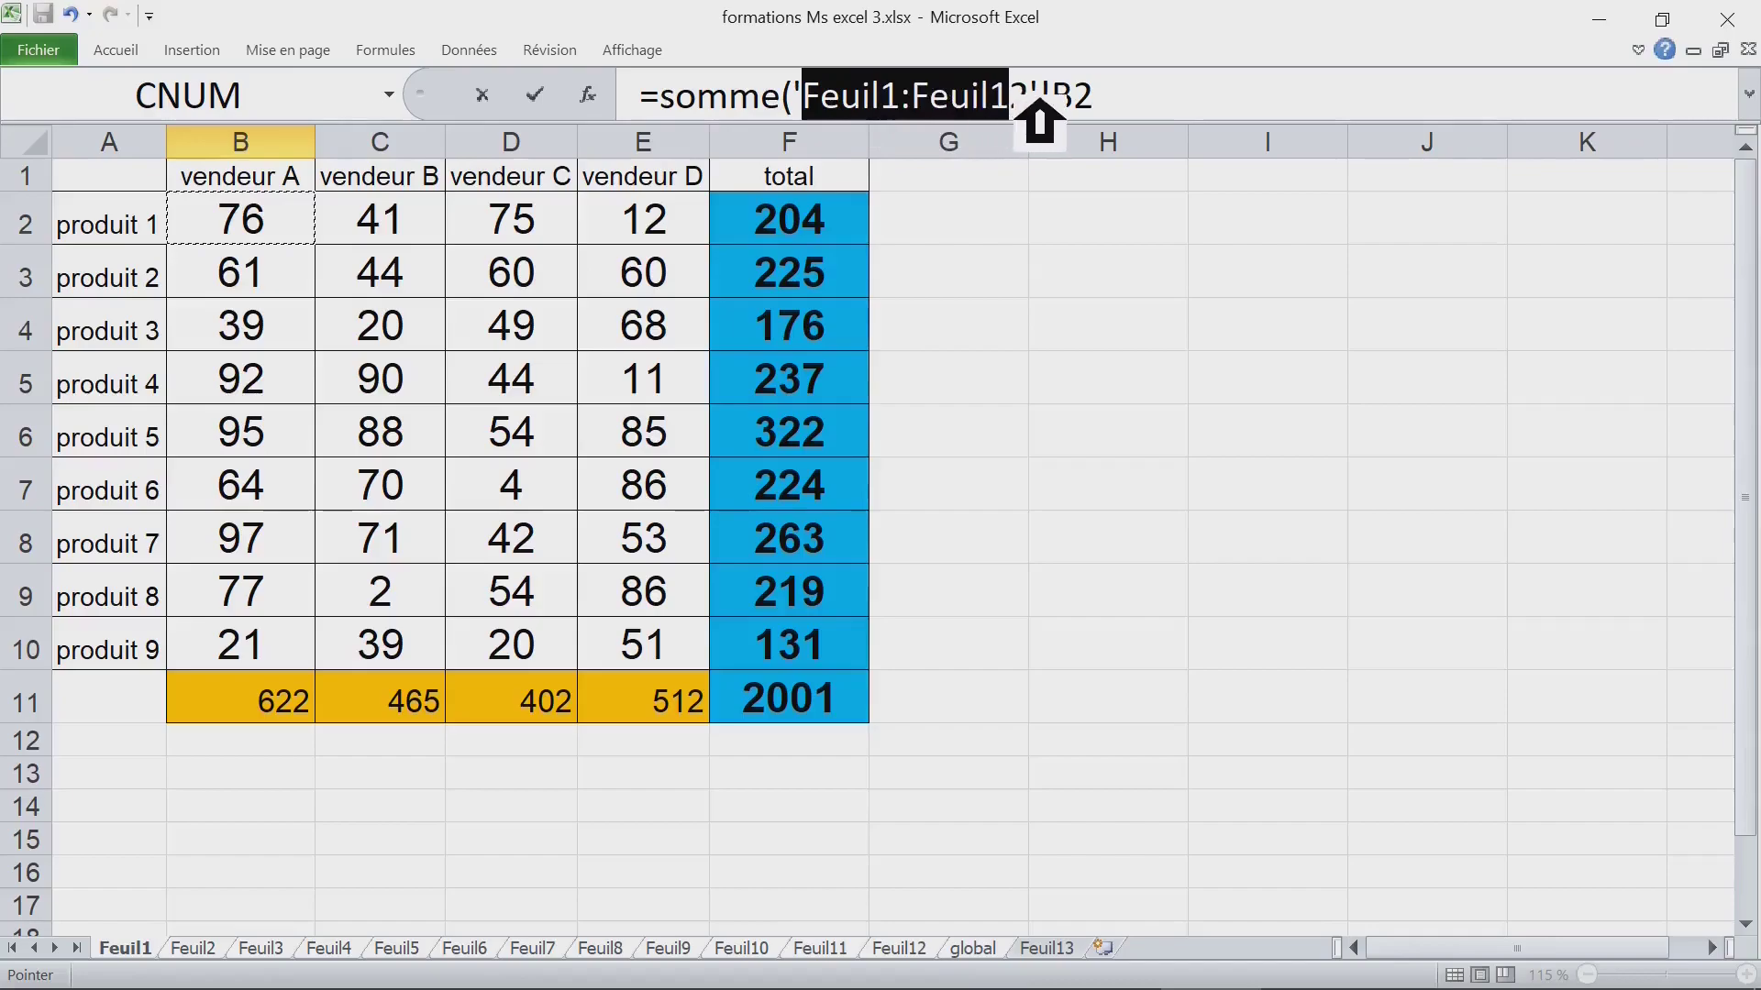
pyautogui.moveTo(923, 97); pyautogui.dragTo(1055, 99)
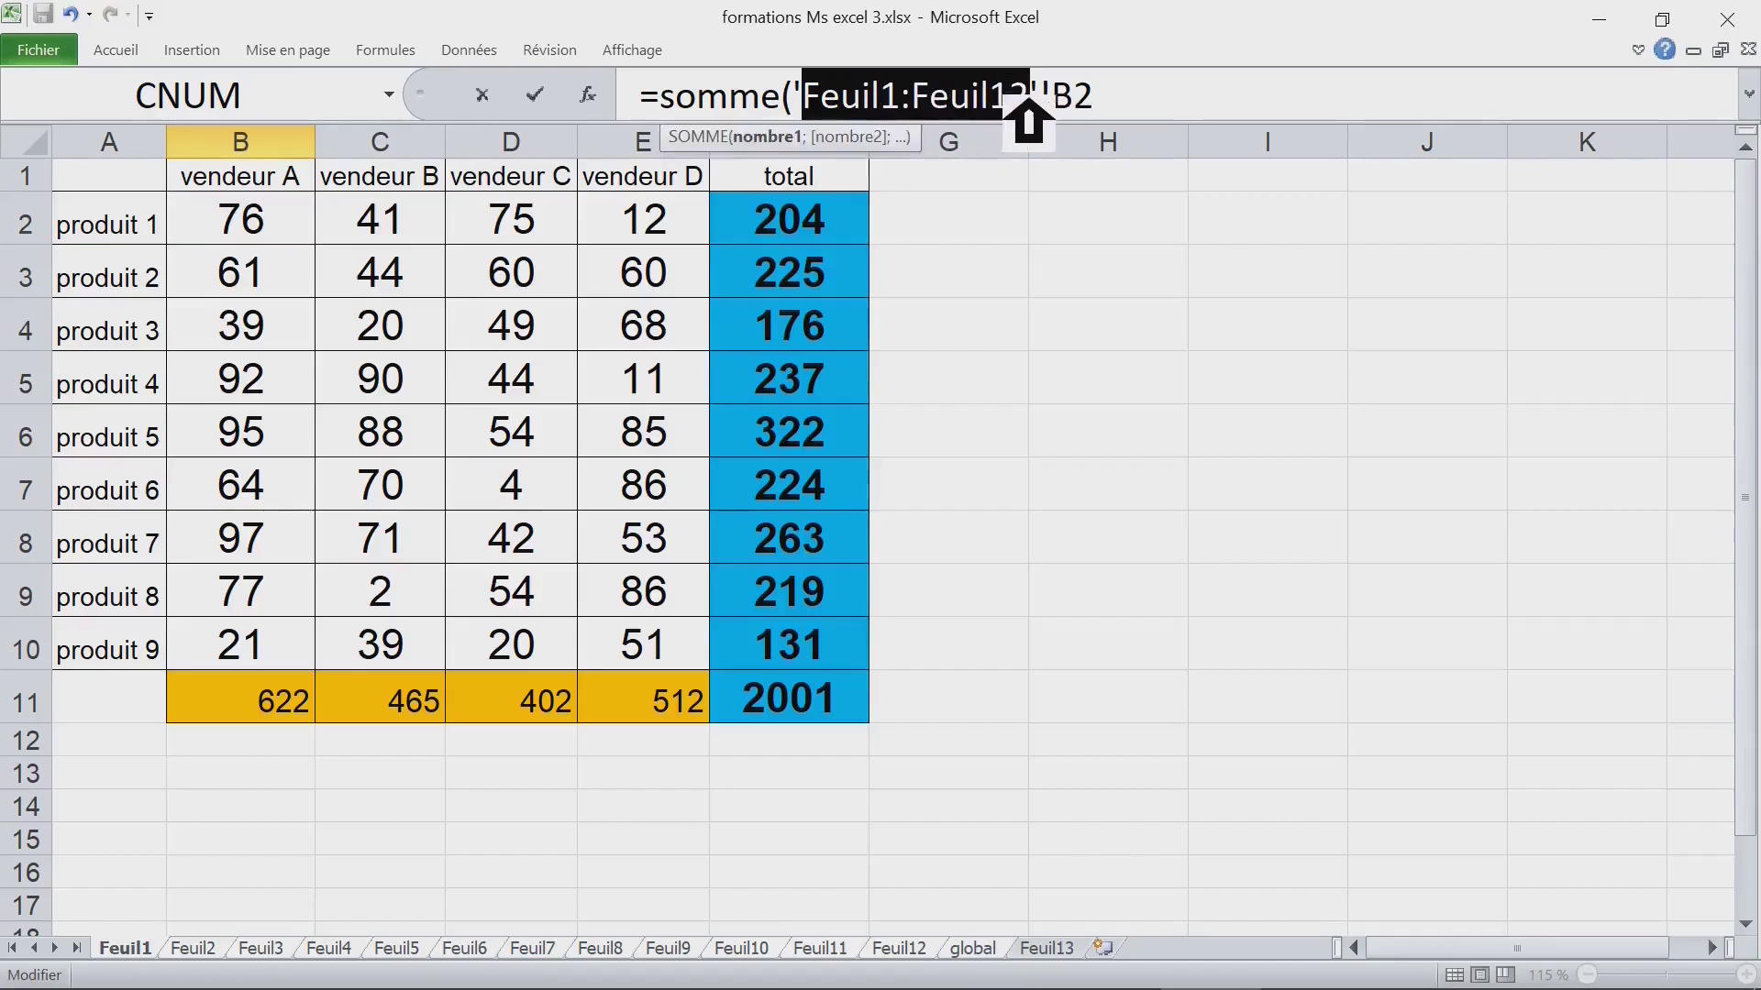
pyautogui.moveTo(1055, 119); pyautogui.dragTo(1111, 112)
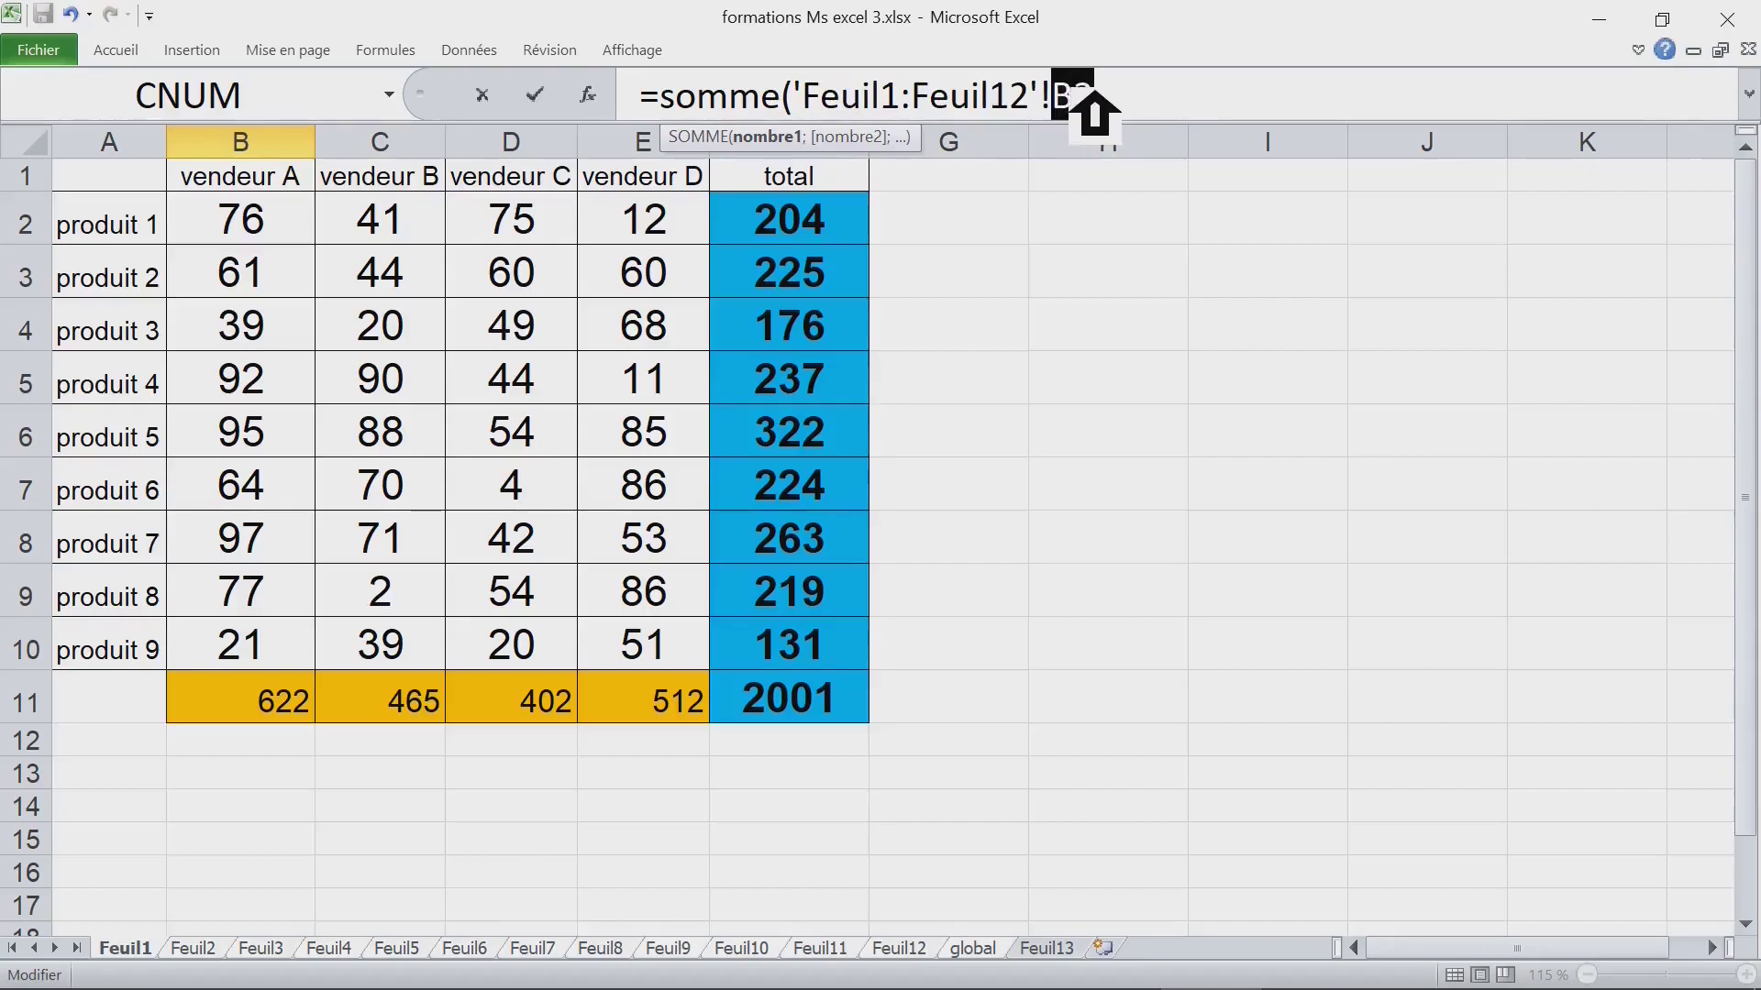
pyautogui.moveTo(832, 107); pyautogui.dragTo(1105, 110)
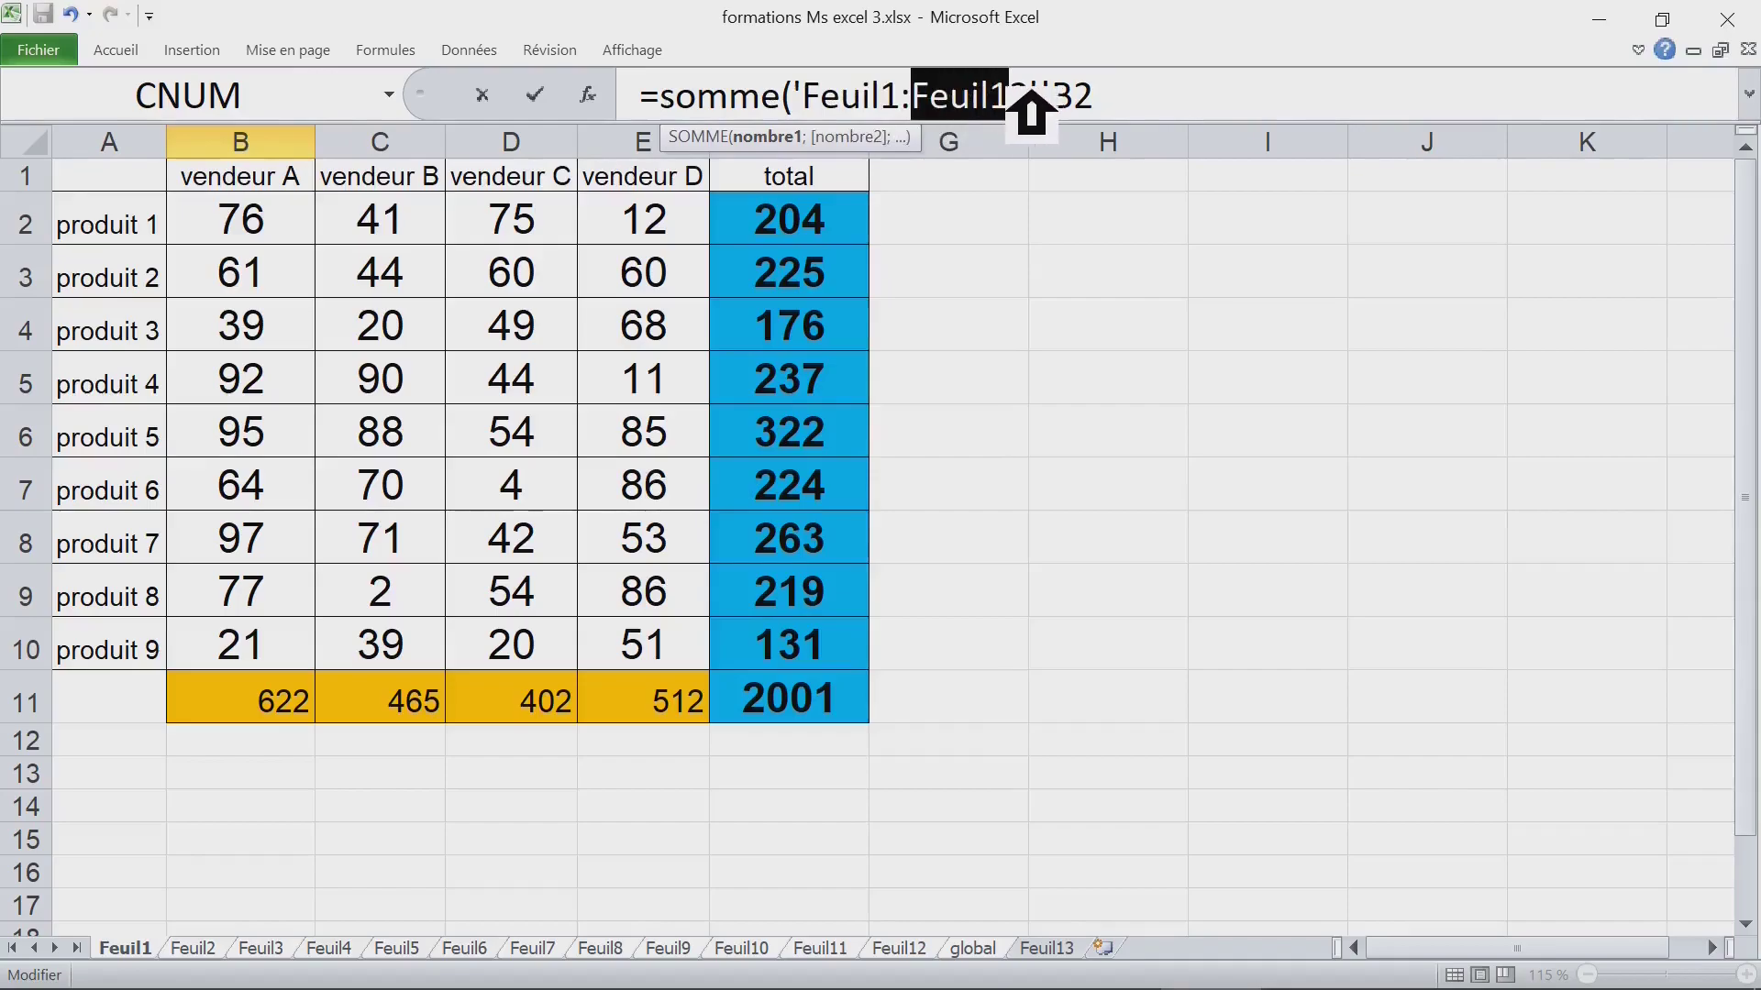
pyautogui.click(1219, 120)
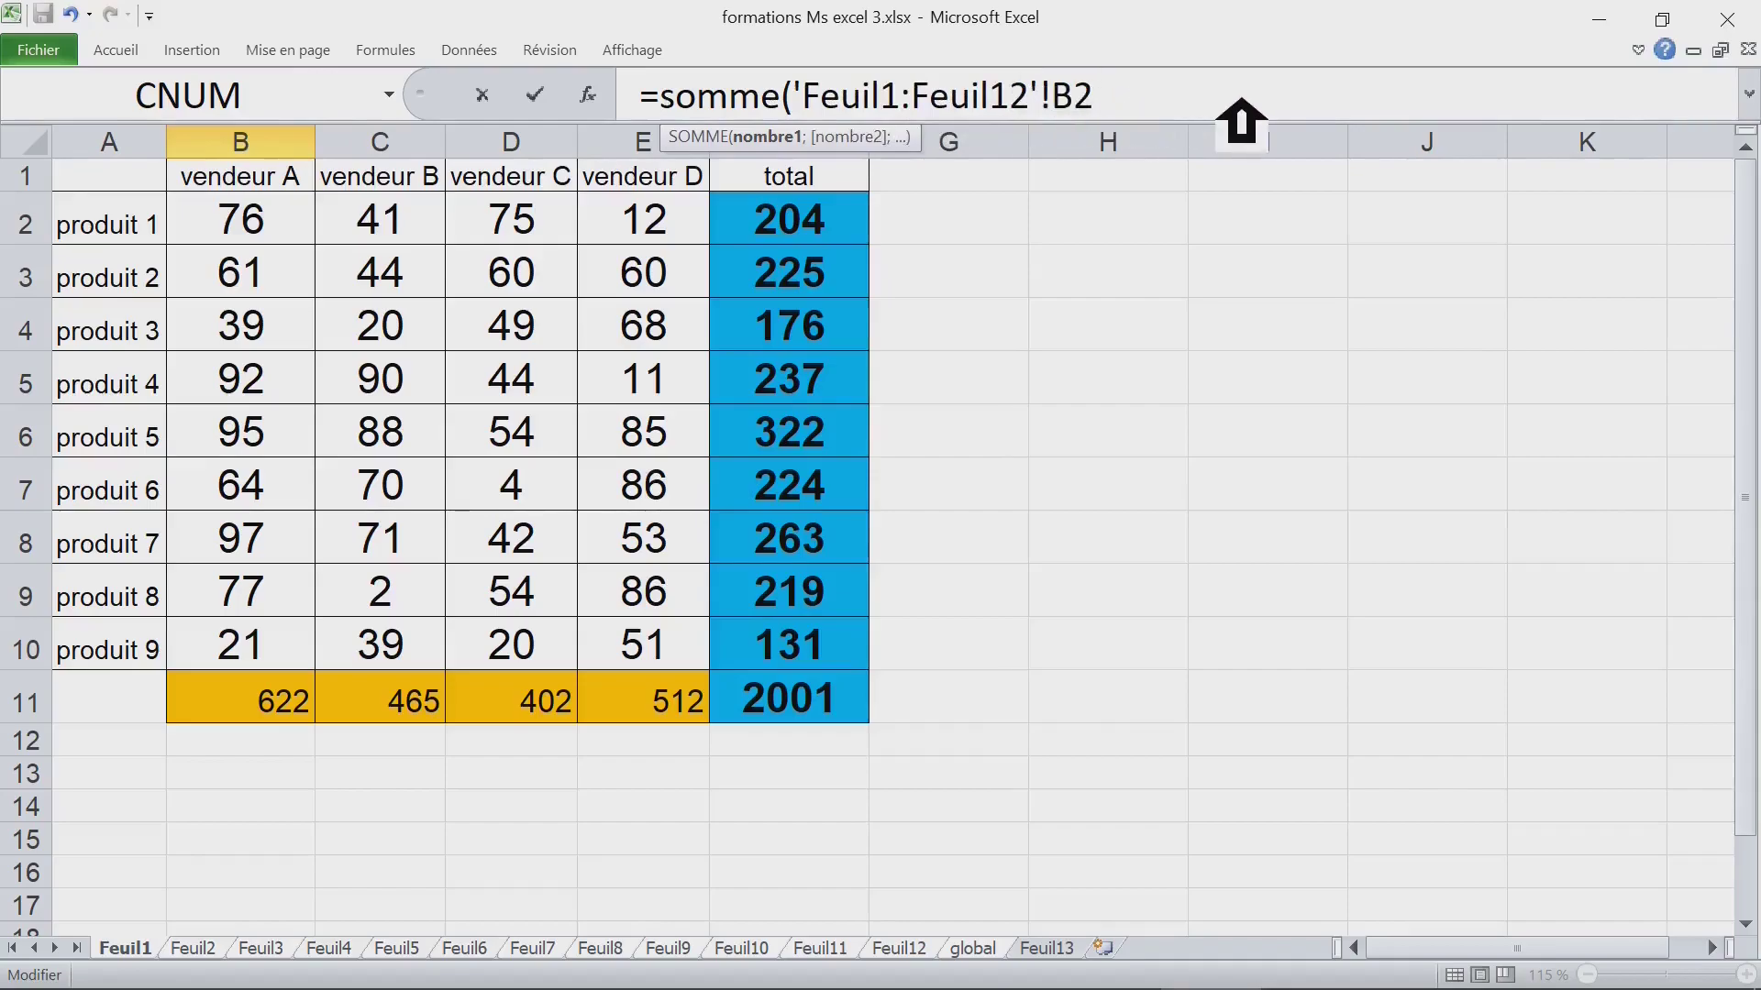
pyautogui.write(')')
pyautogui.press('Return')
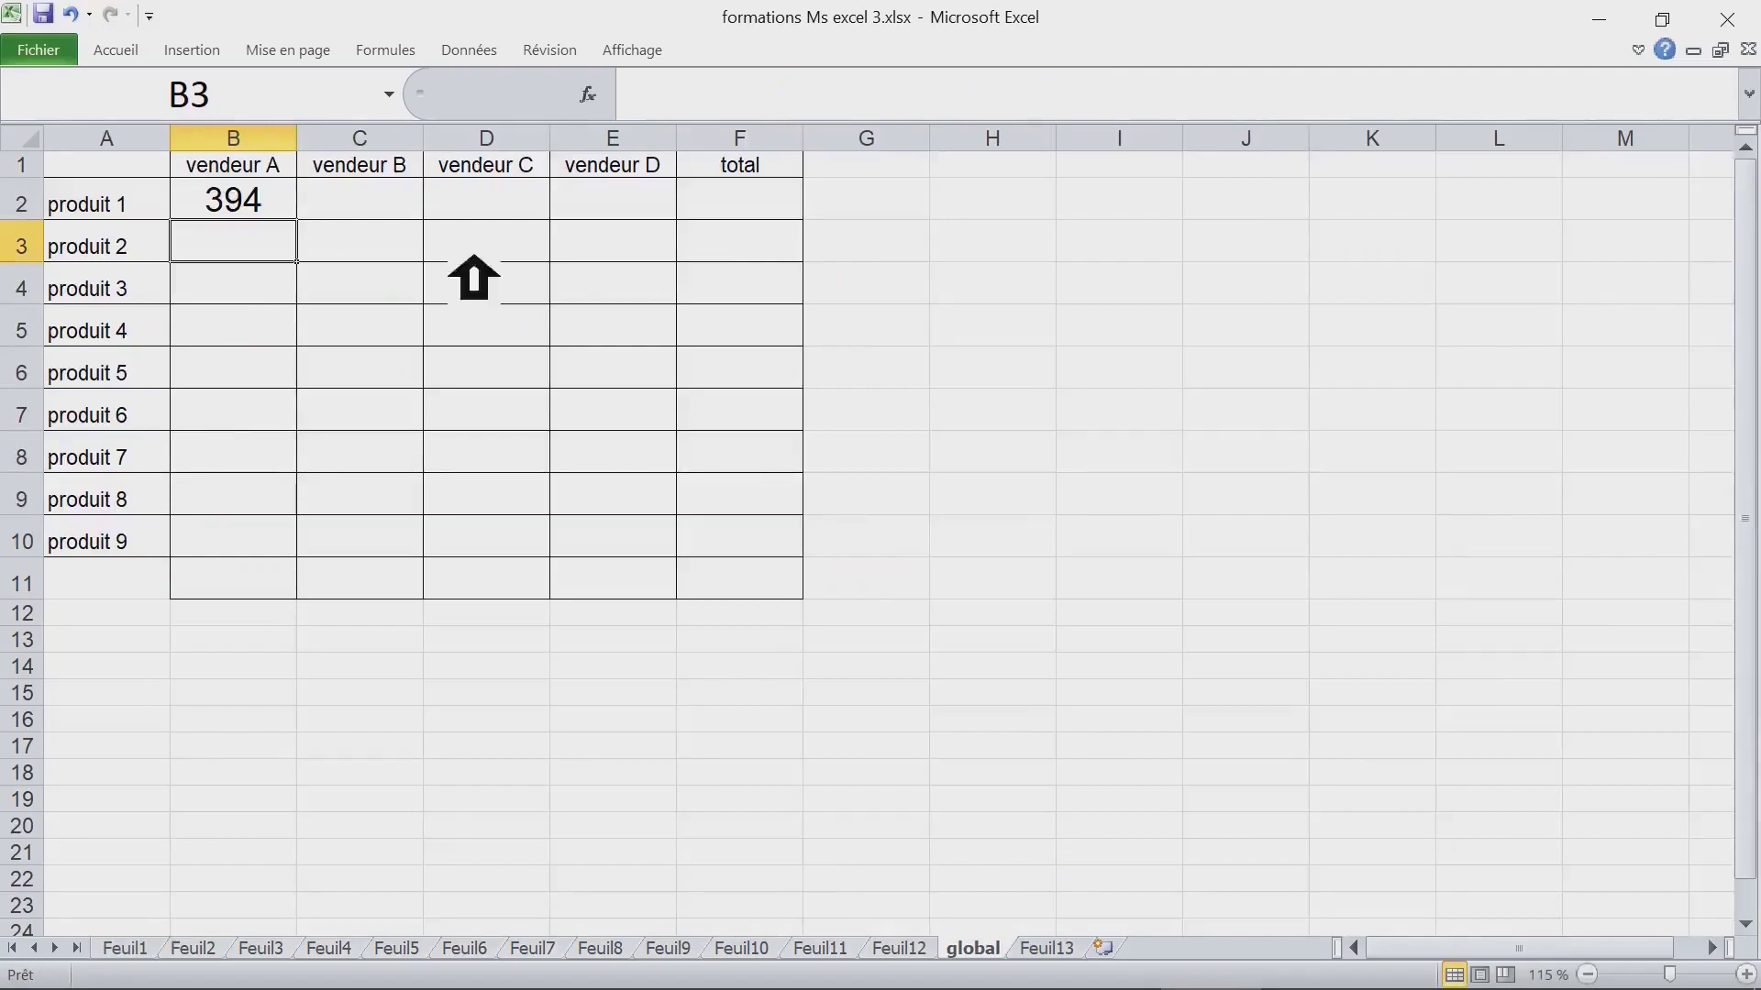
# Step: Fill B2's cross-sheet sum right to E2 and down to row 10, then delete B2:E10
pyautogui.click(259, 211)
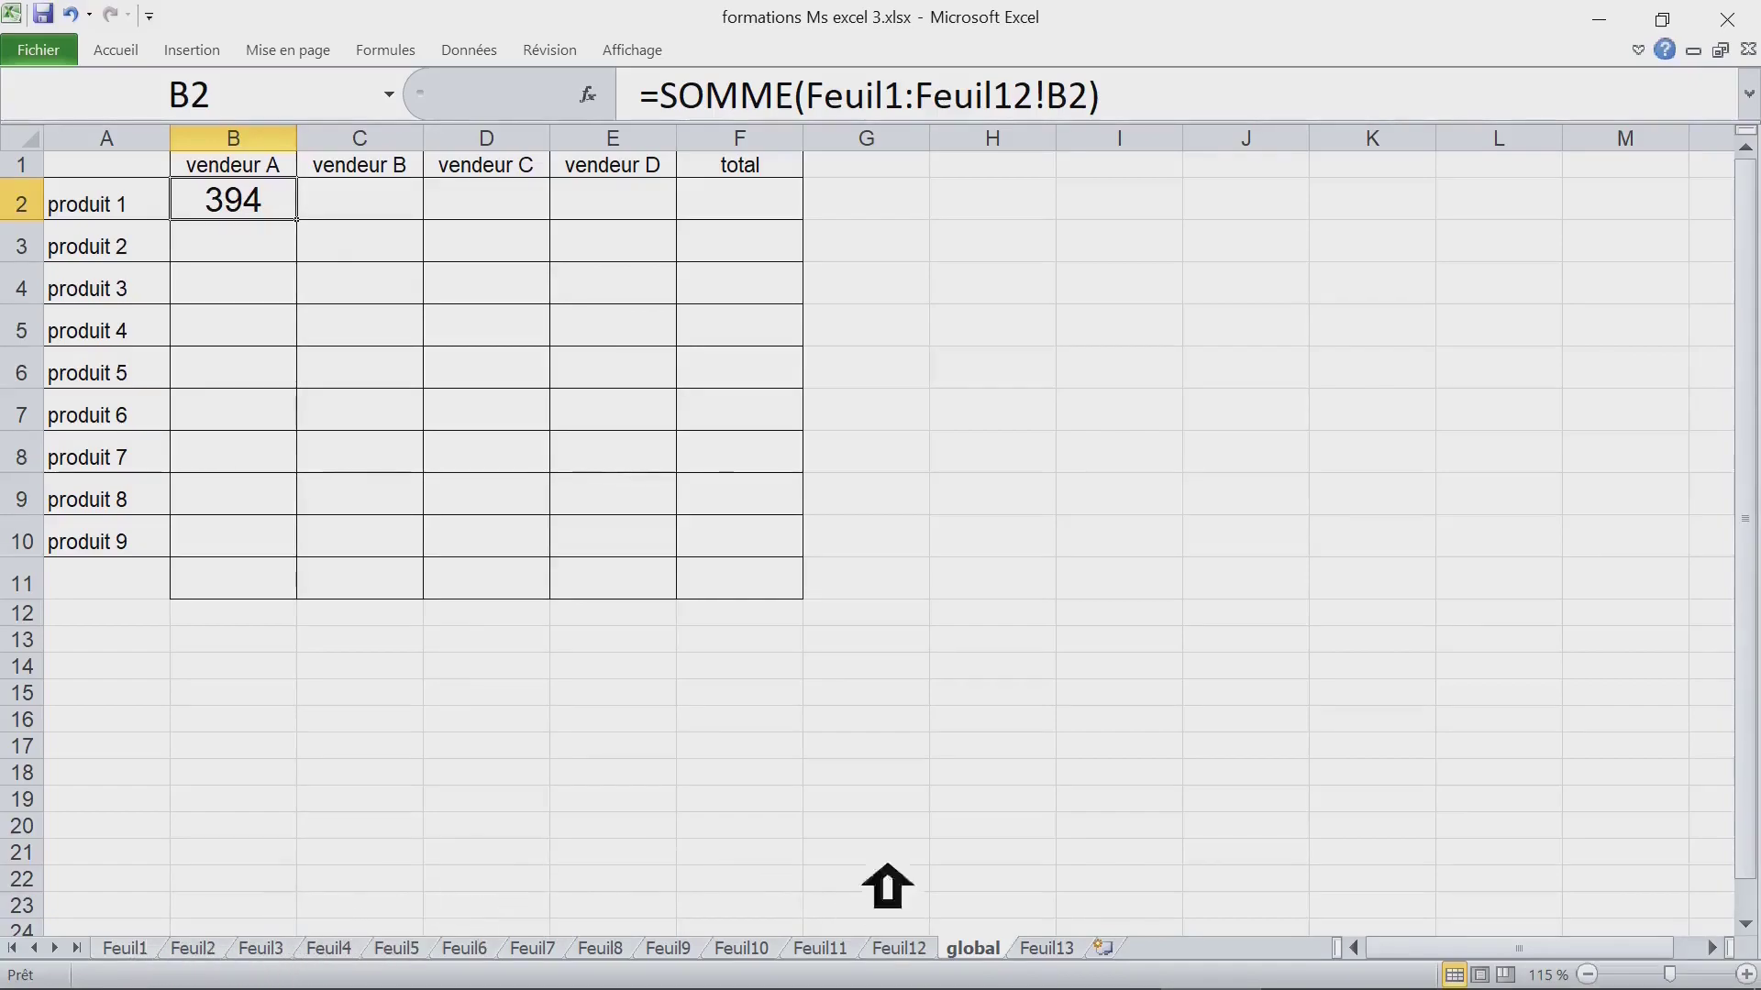
pyautogui.moveTo(296, 219); pyautogui.dragTo(679, 216)
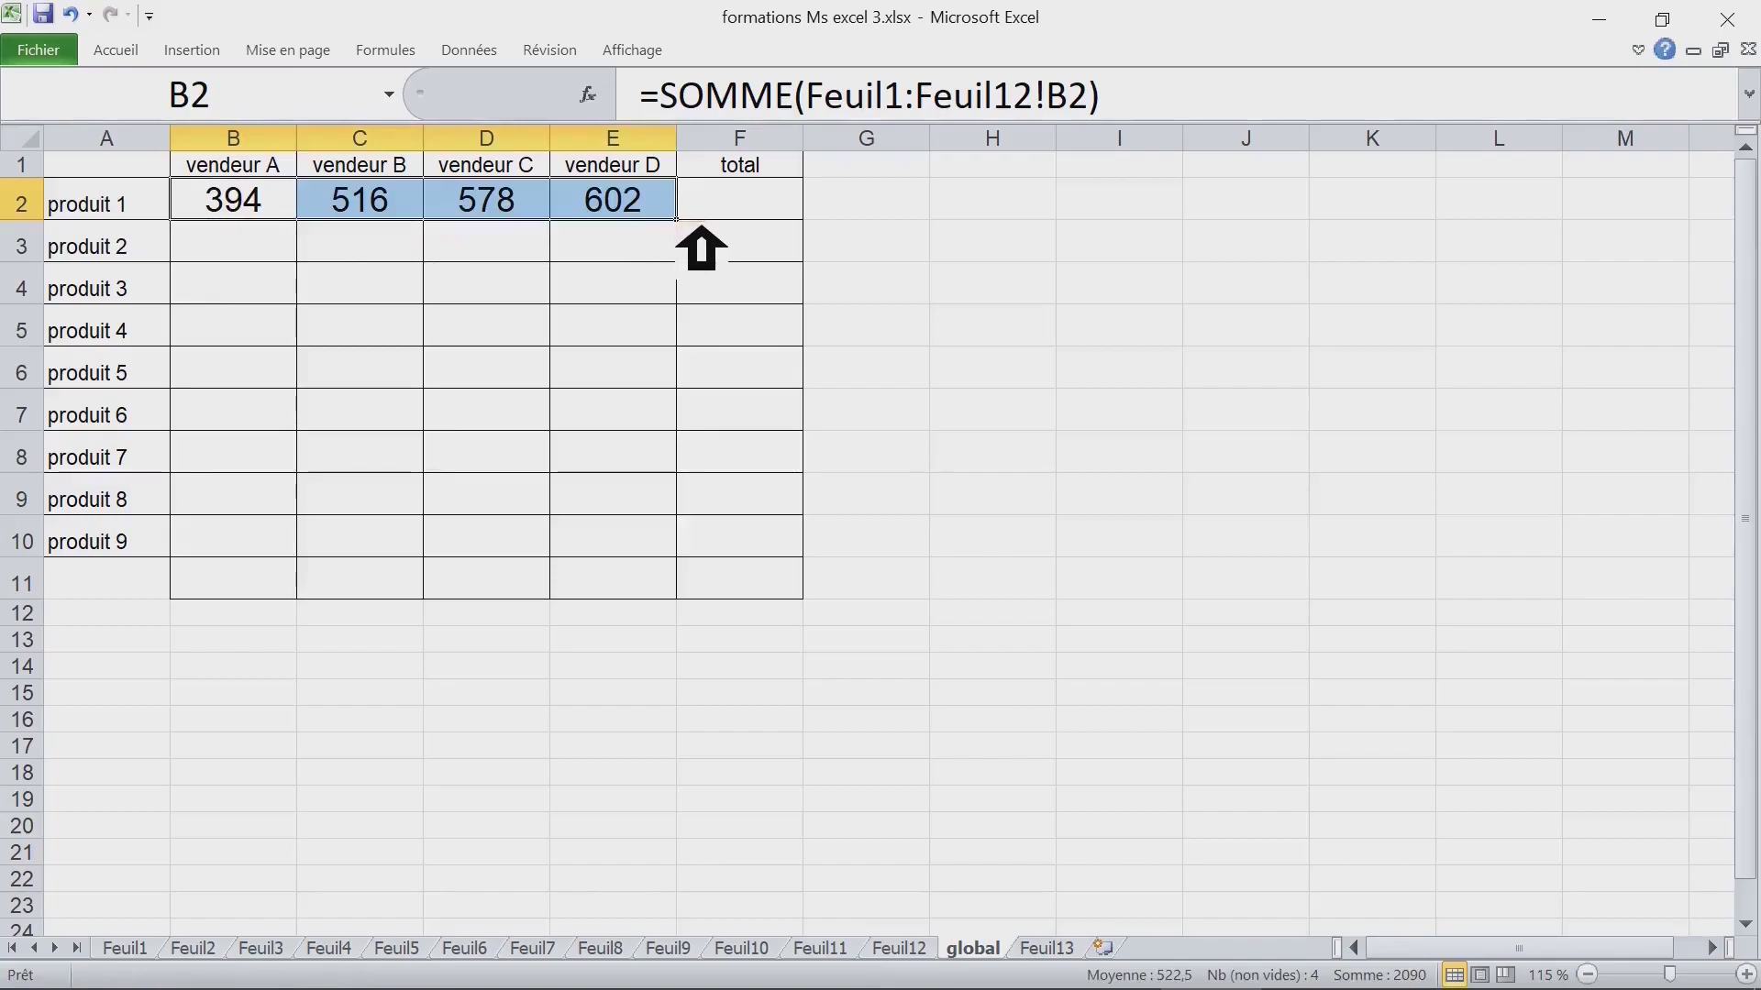
pyautogui.moveTo(701, 248); pyautogui.dragTo(699, 577)
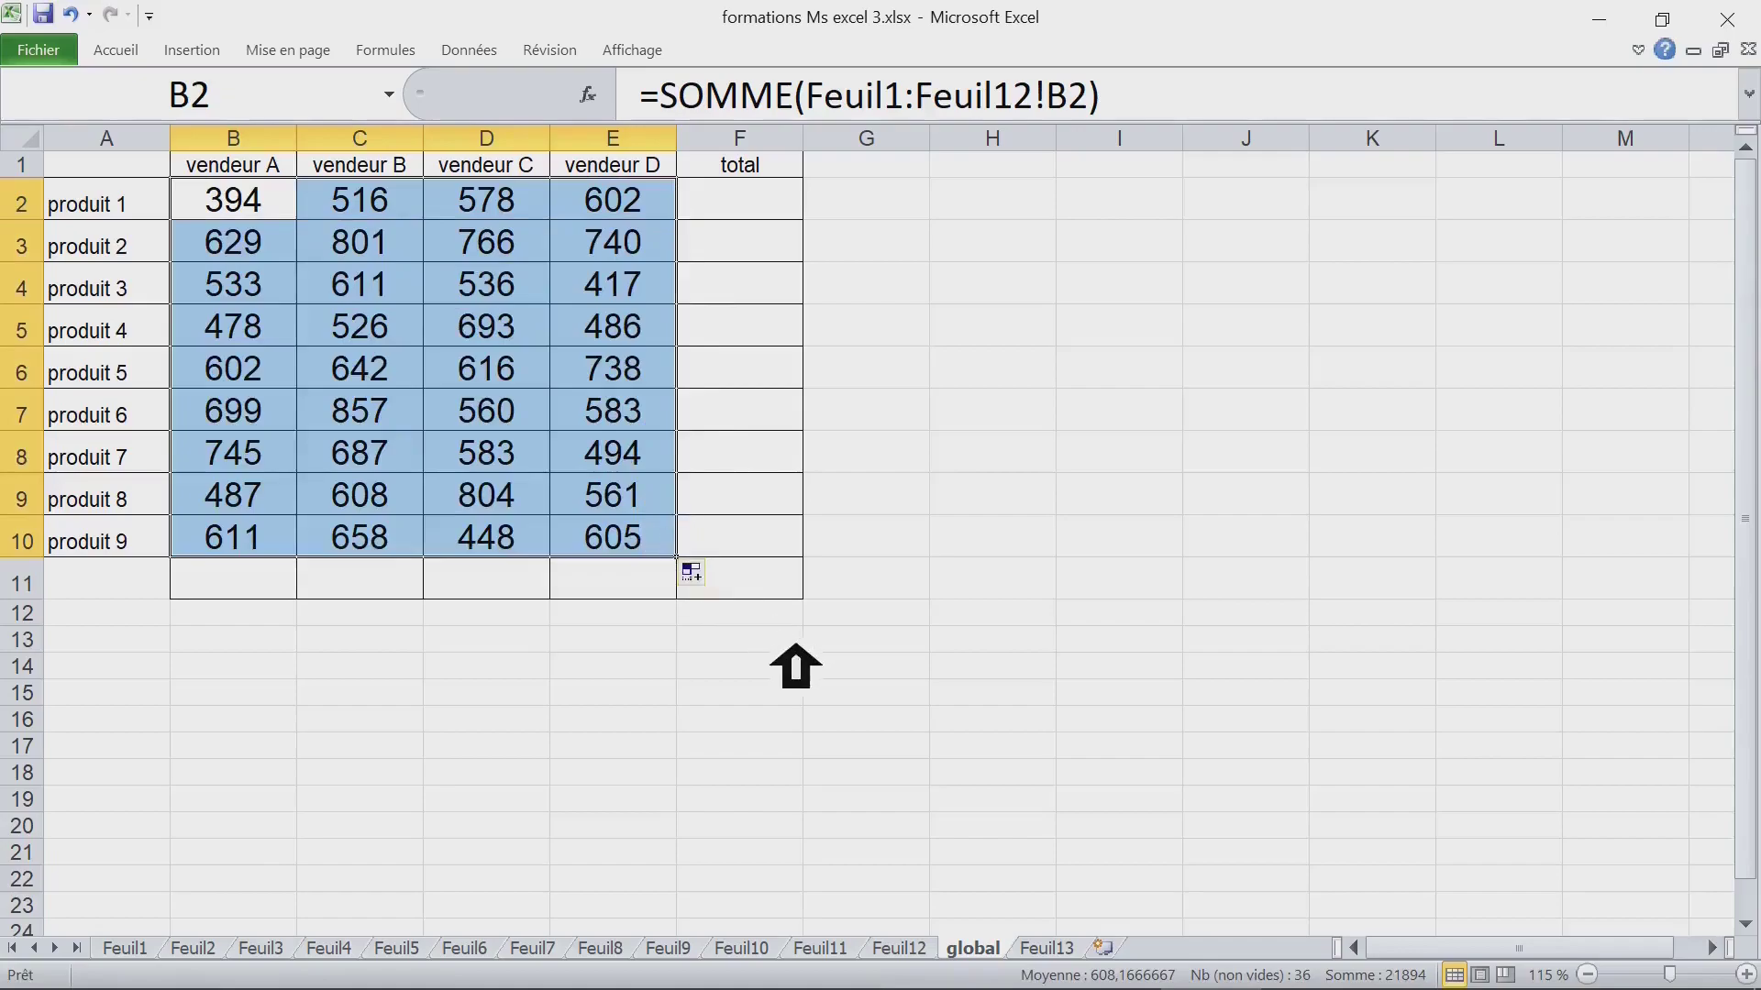
pyautogui.press('Delete')
# Step: Select the blank range B2:E10 on the global sheet
pyautogui.click(1211, 459)
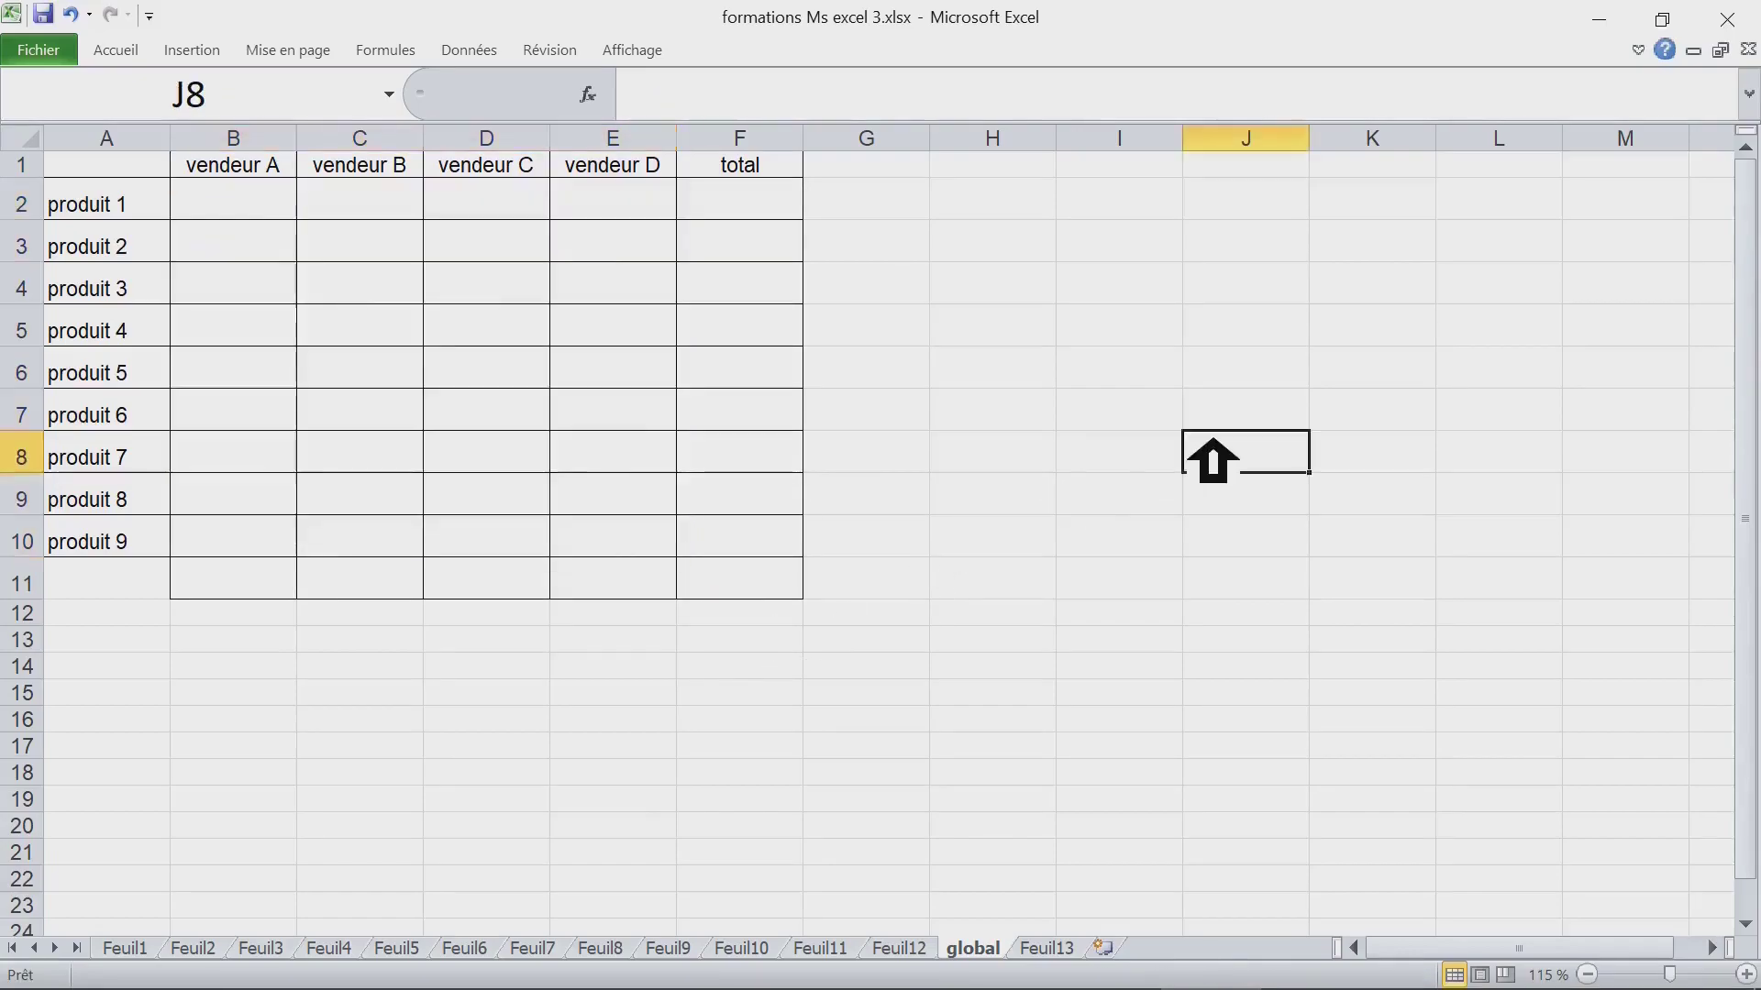
pyautogui.click(235, 210)
pyautogui.moveTo(234, 210); pyautogui.dragTo(657, 532)
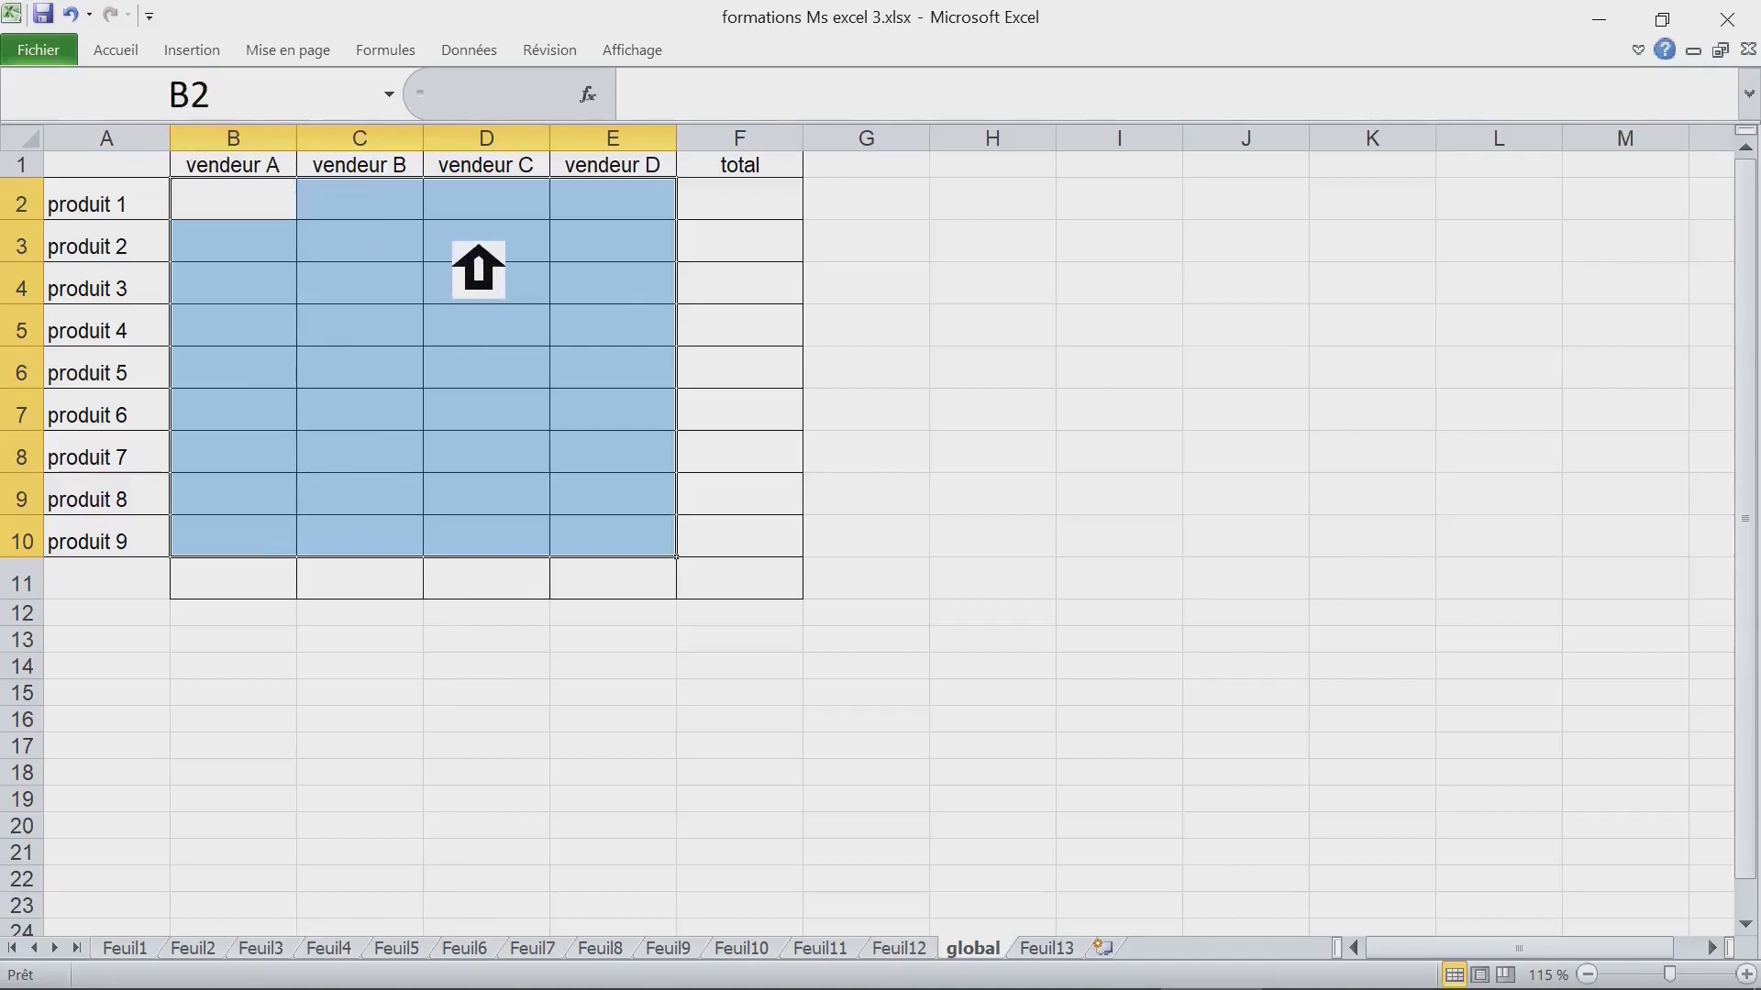
# Step: Begin the formula =somme(Feuil1!B2 for the selected global range
pyautogui.write('=')
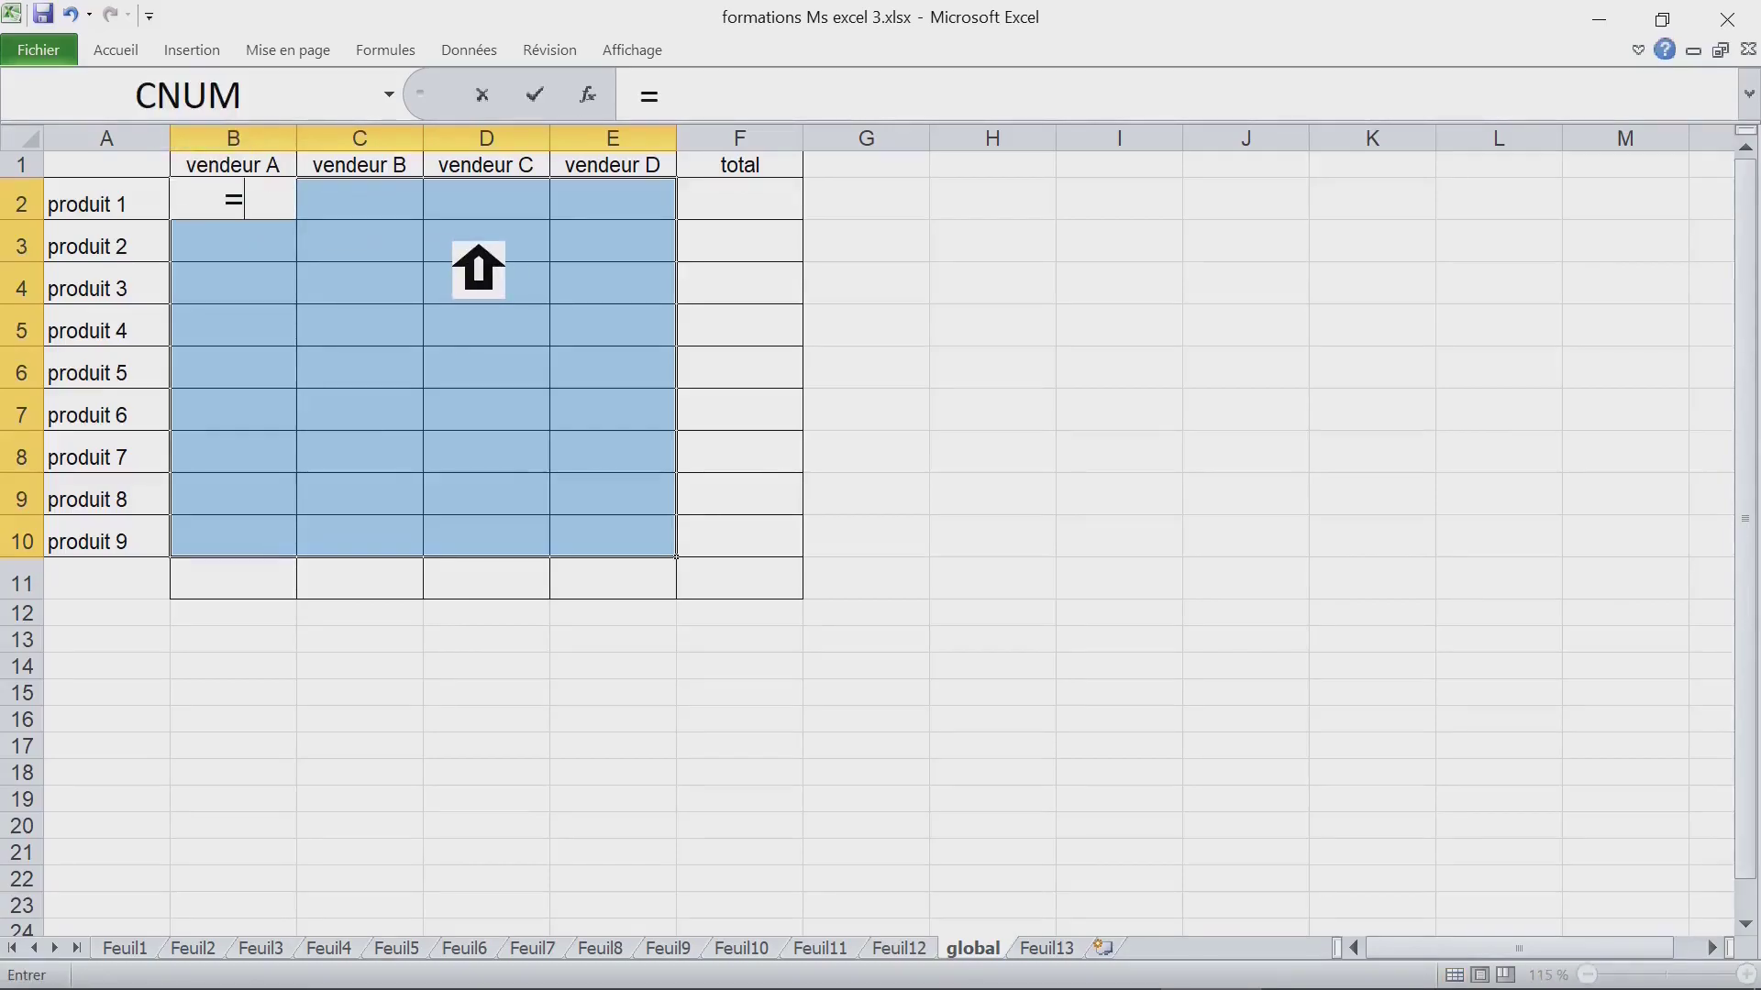
pyautogui.write('somm')
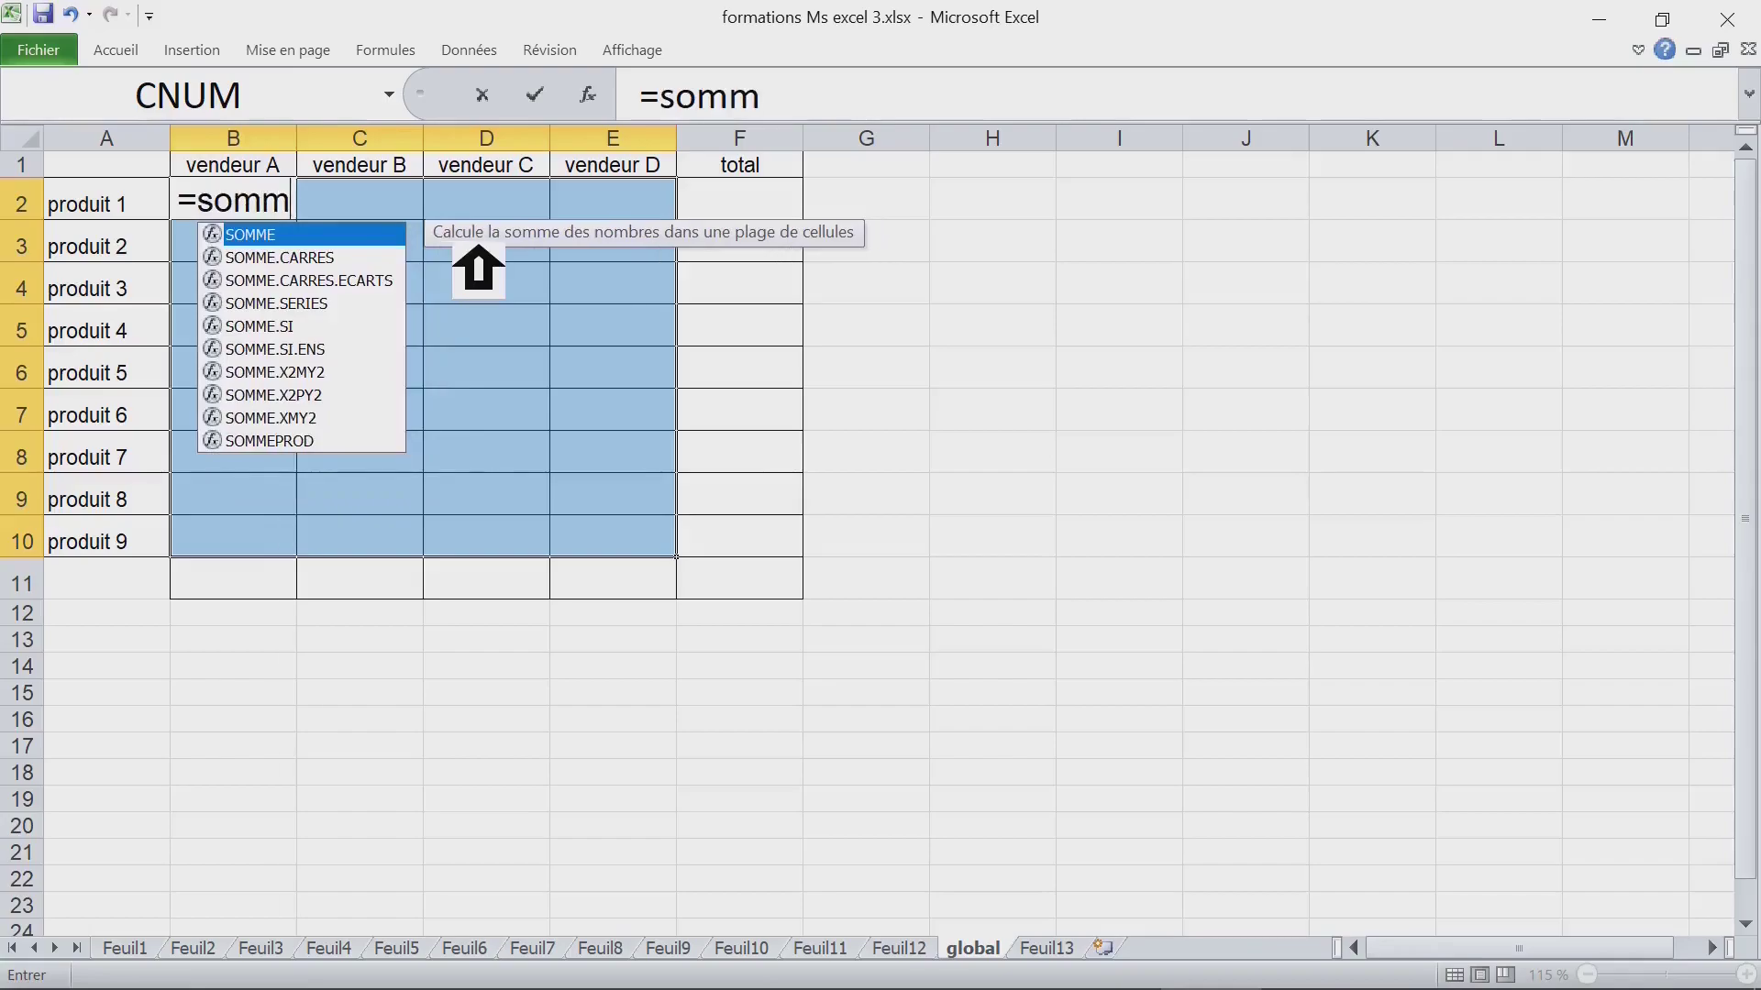
pyautogui.write('e')
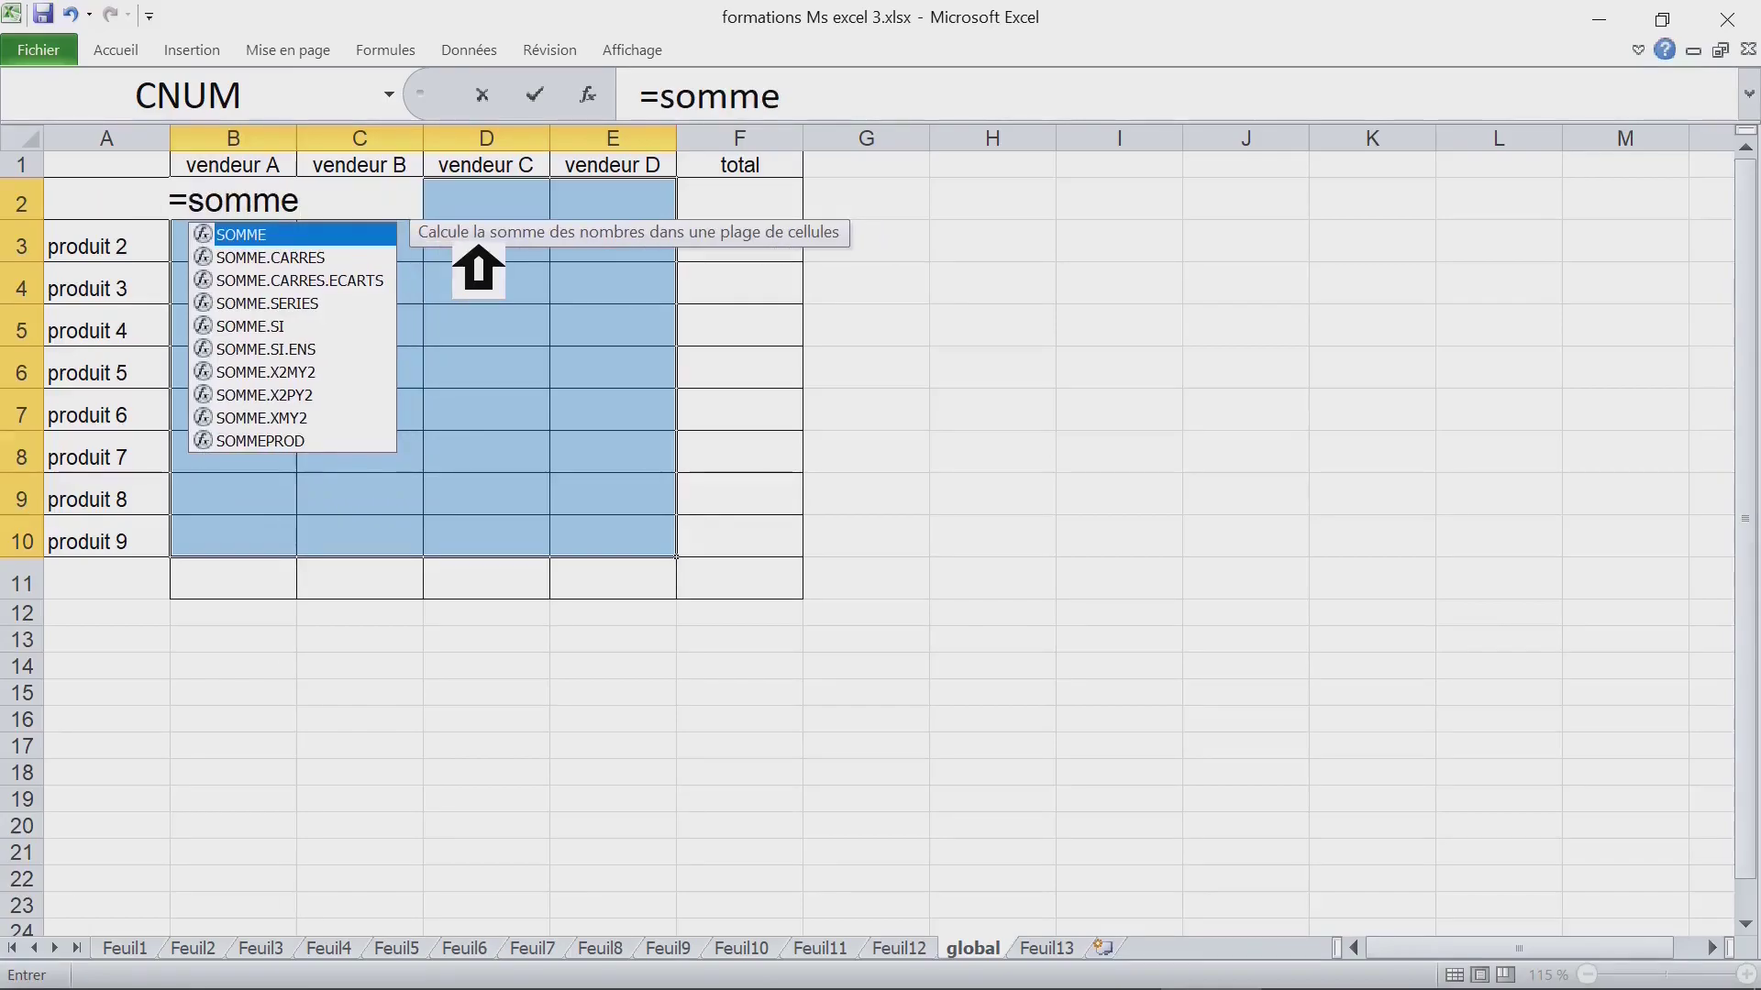
pyautogui.write('(')
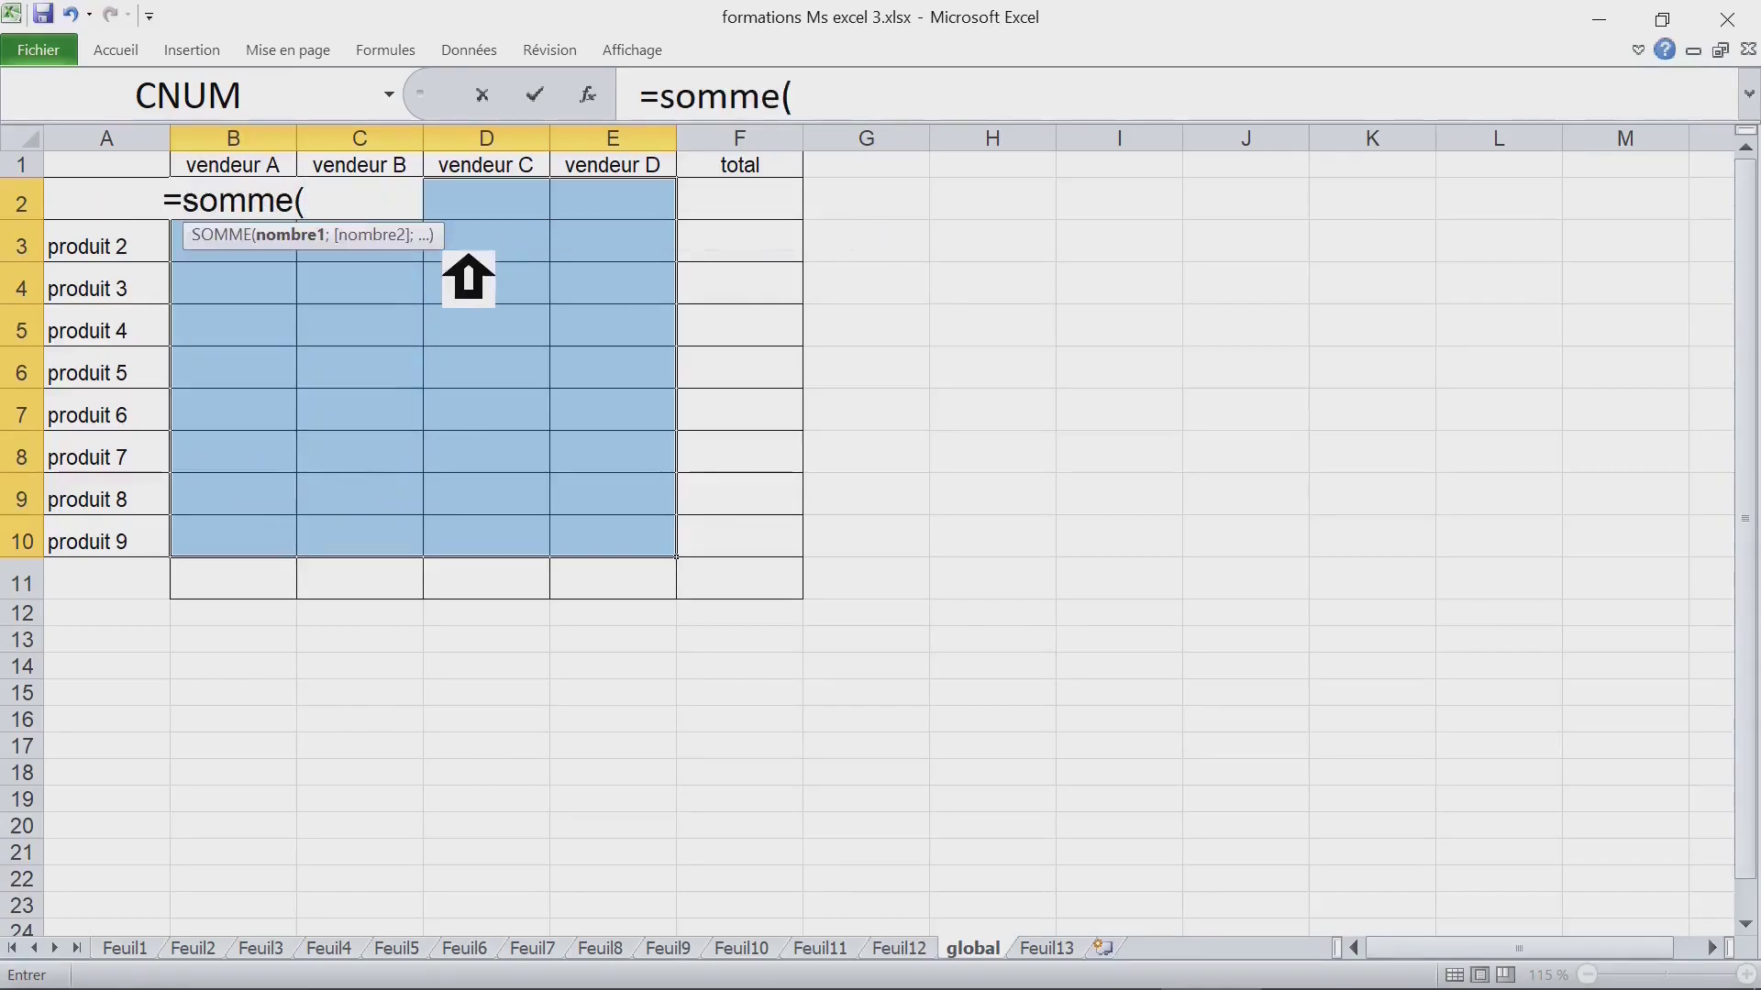
pyautogui.click(138, 948)
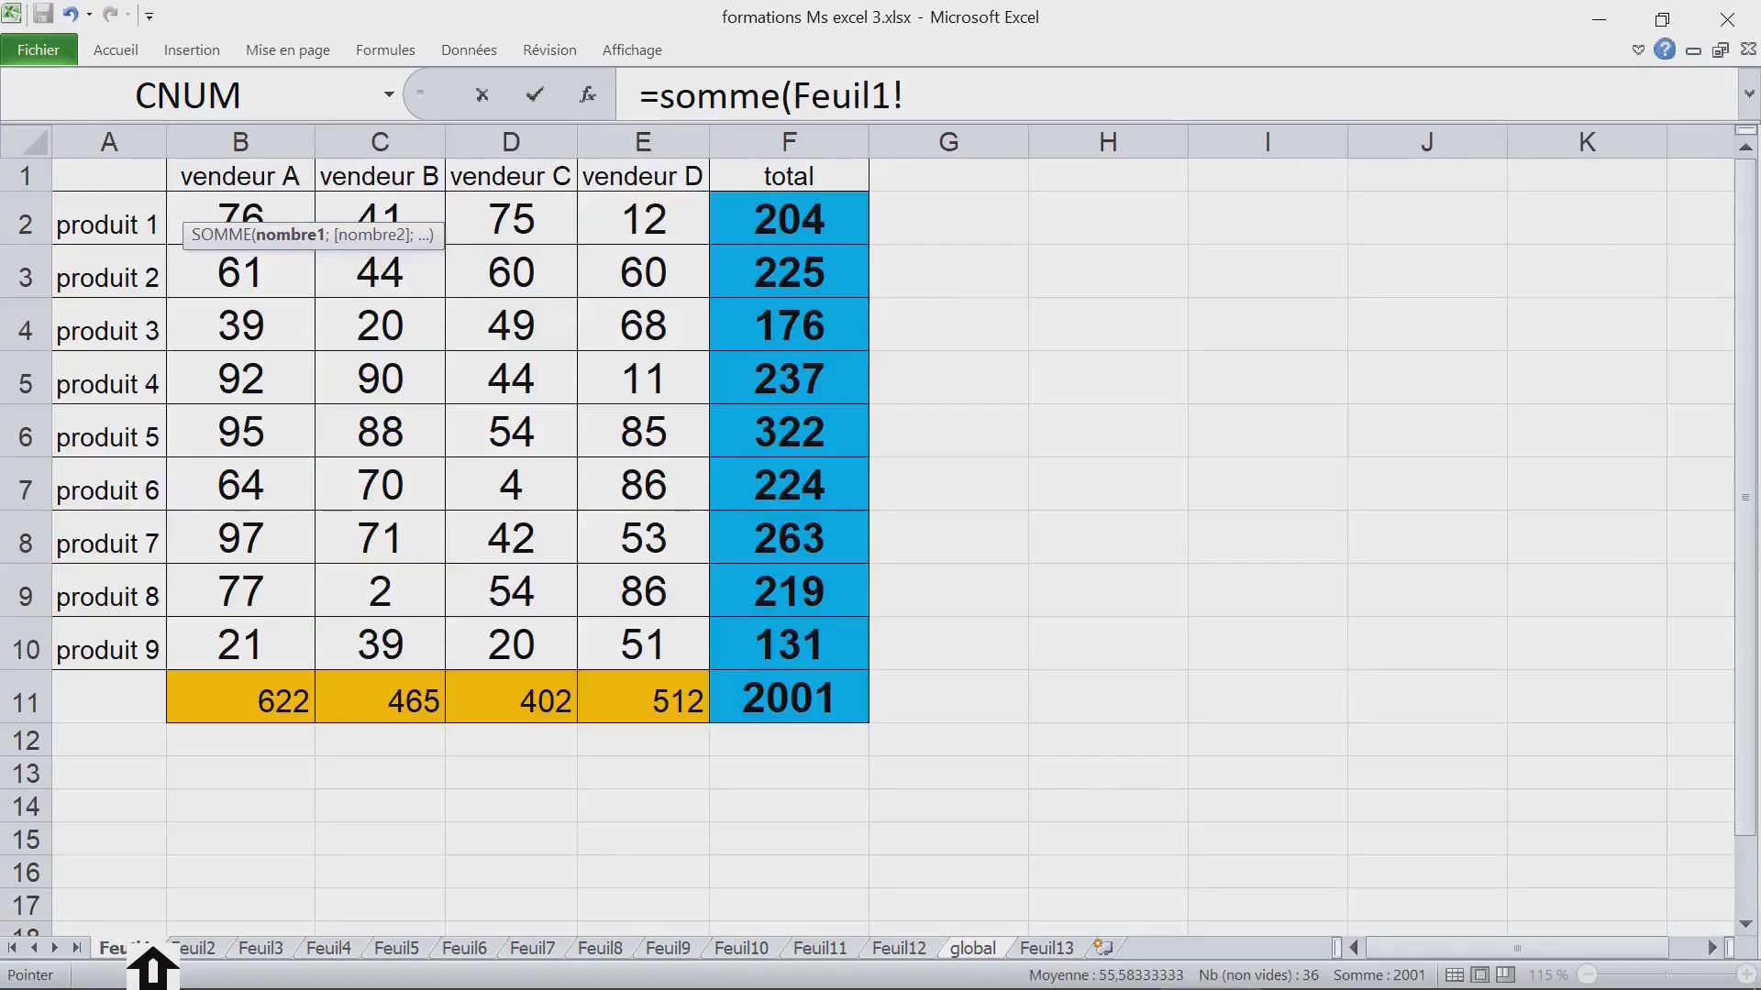
pyautogui.moveTo(385, 246)
pyautogui.mouseDown()
pyautogui.moveTo(1371, 198)
pyautogui.moveTo(1364, 214)
pyautogui.mouseUp()
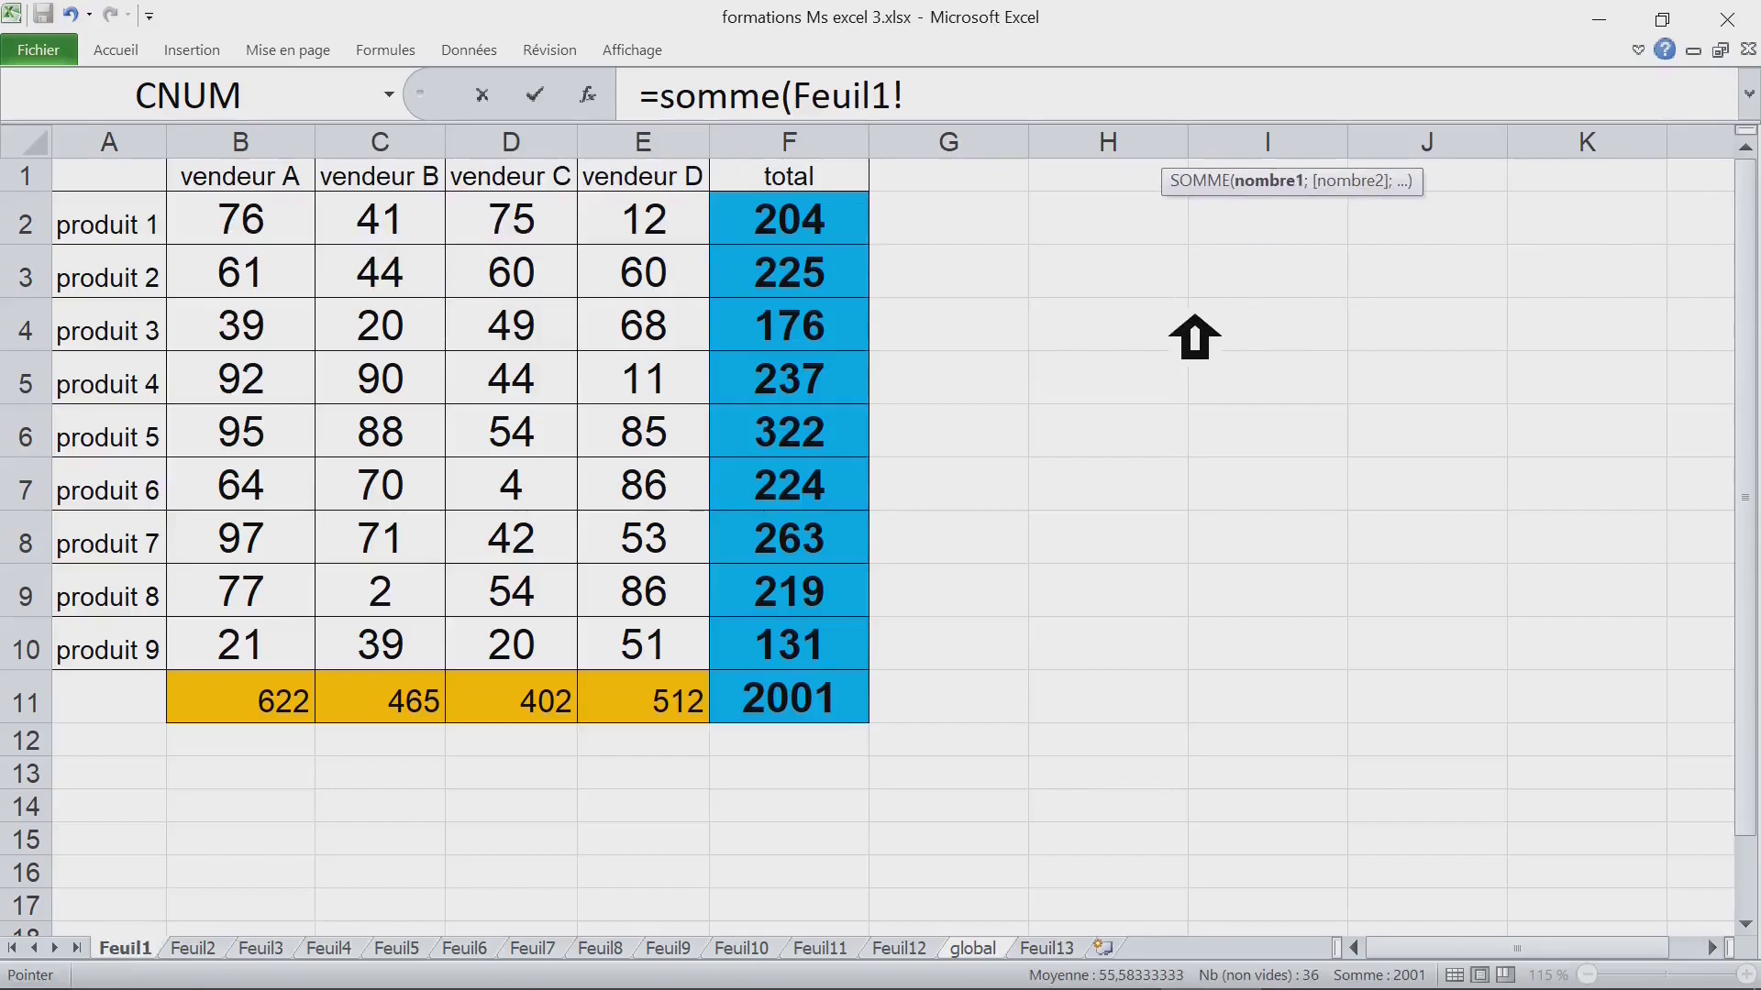
pyautogui.click(264, 229)
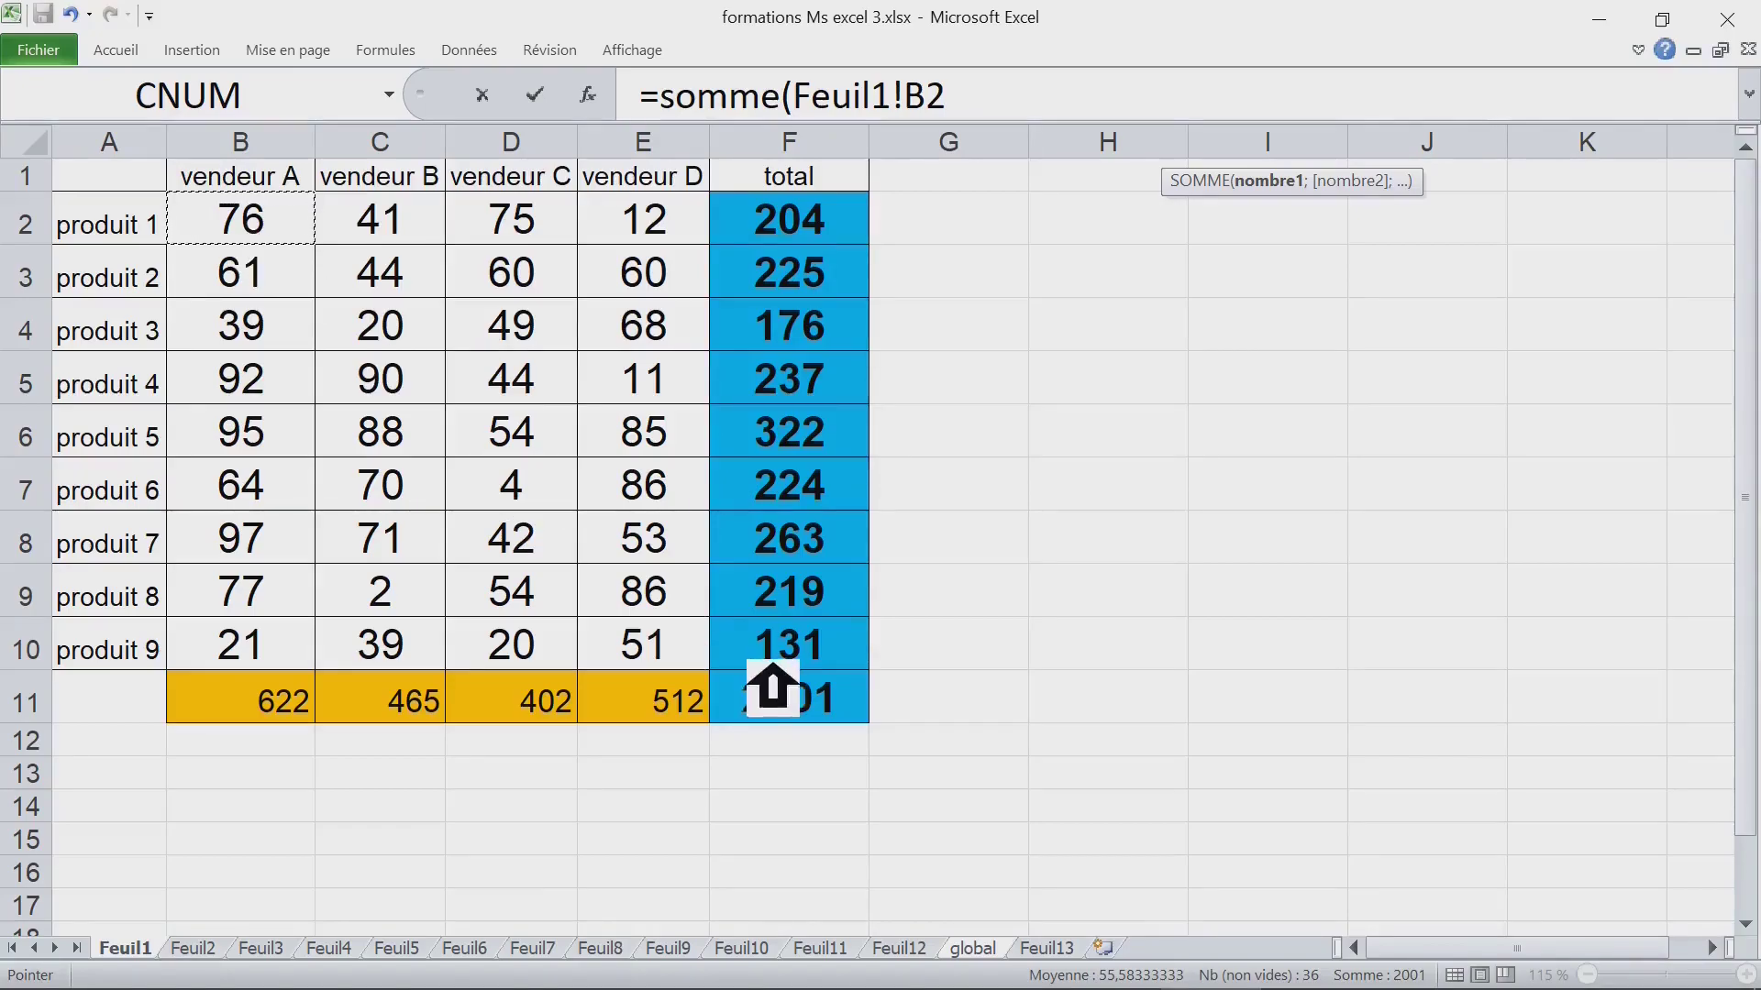
# Step: Extend the B2 reference across Feuil1 to Feuil12 and close the parenthesis: =somme('Feuil1:Feuil12'!B2)
pyautogui.keyDown('shift'); pyautogui.click(936, 954); pyautogui.keyUp('shift')
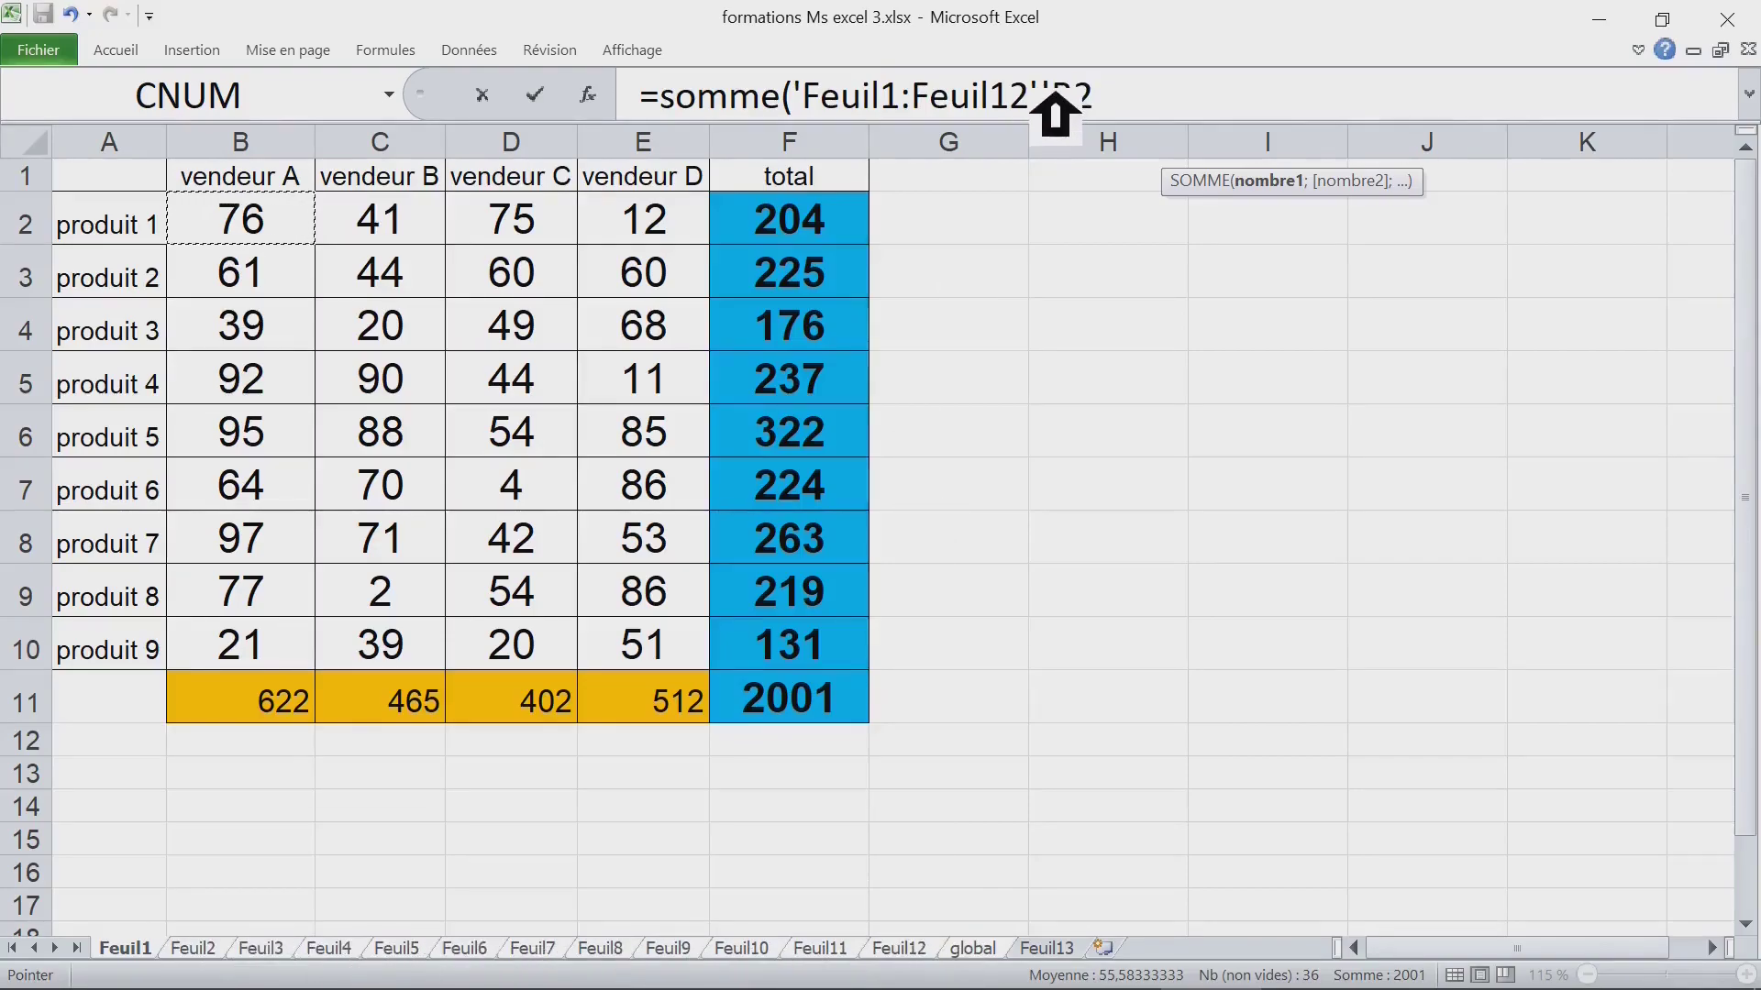
pyautogui.moveTo(1029, 97); pyautogui.dragTo(833, 96)
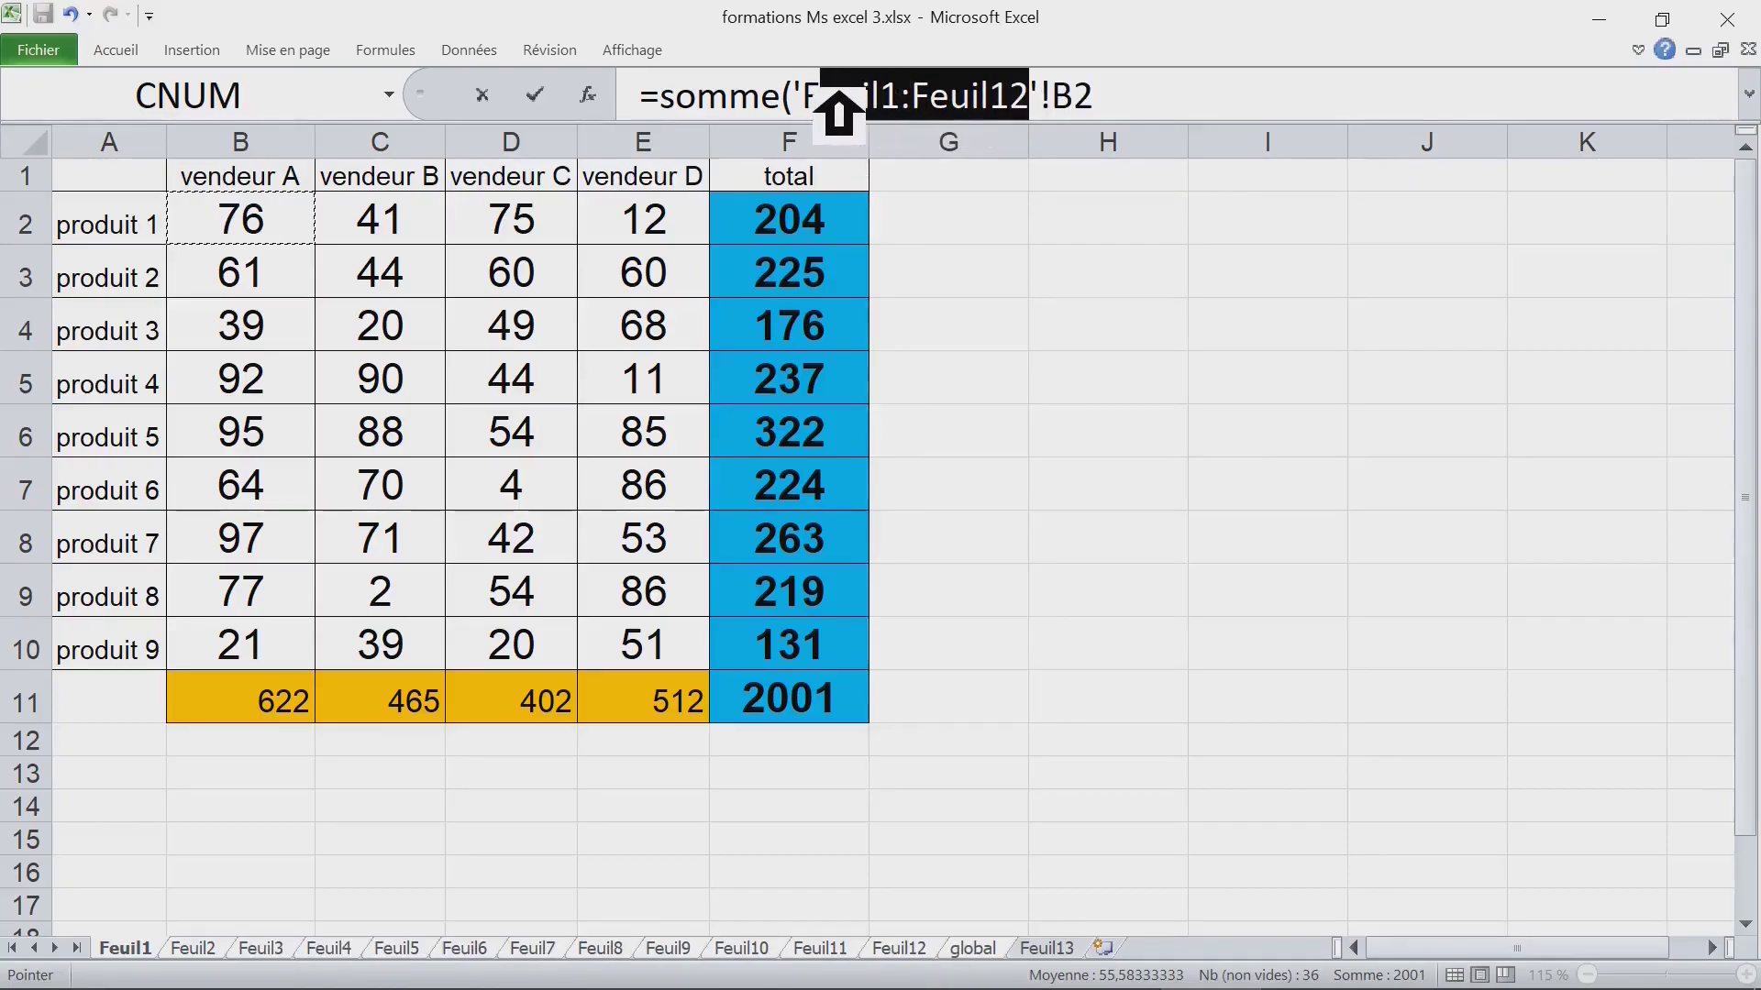
pyautogui.click(1086, 96)
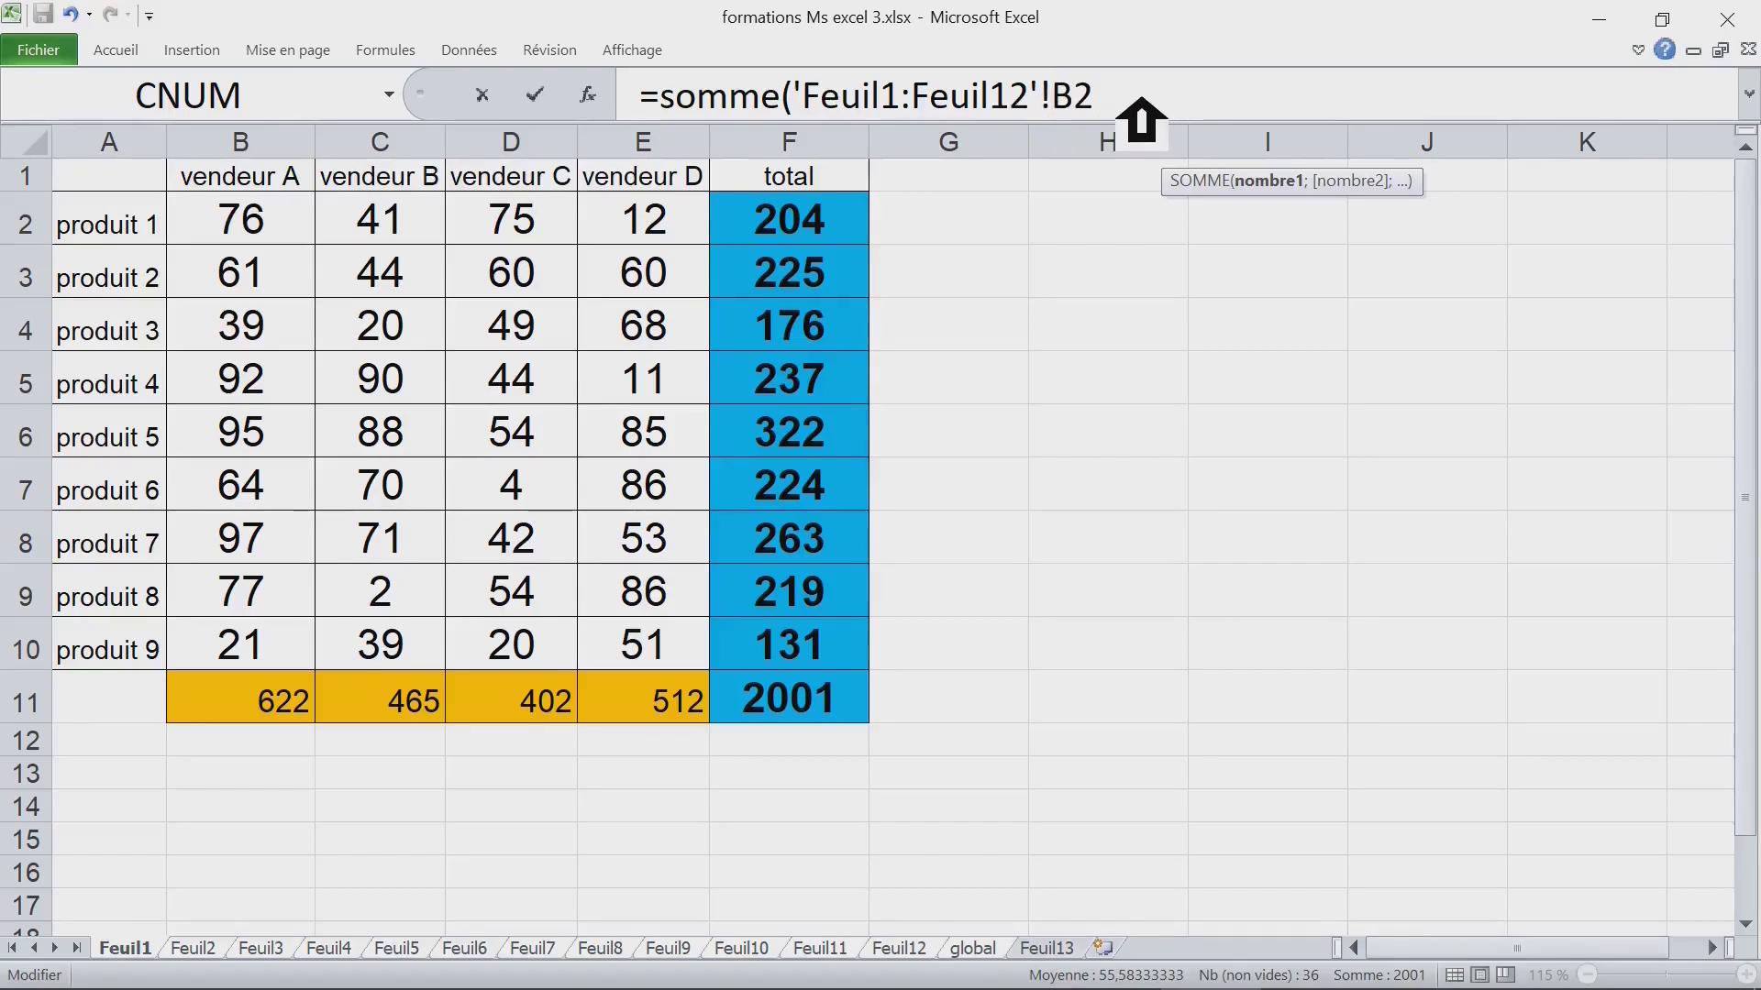
pyautogui.write(')')
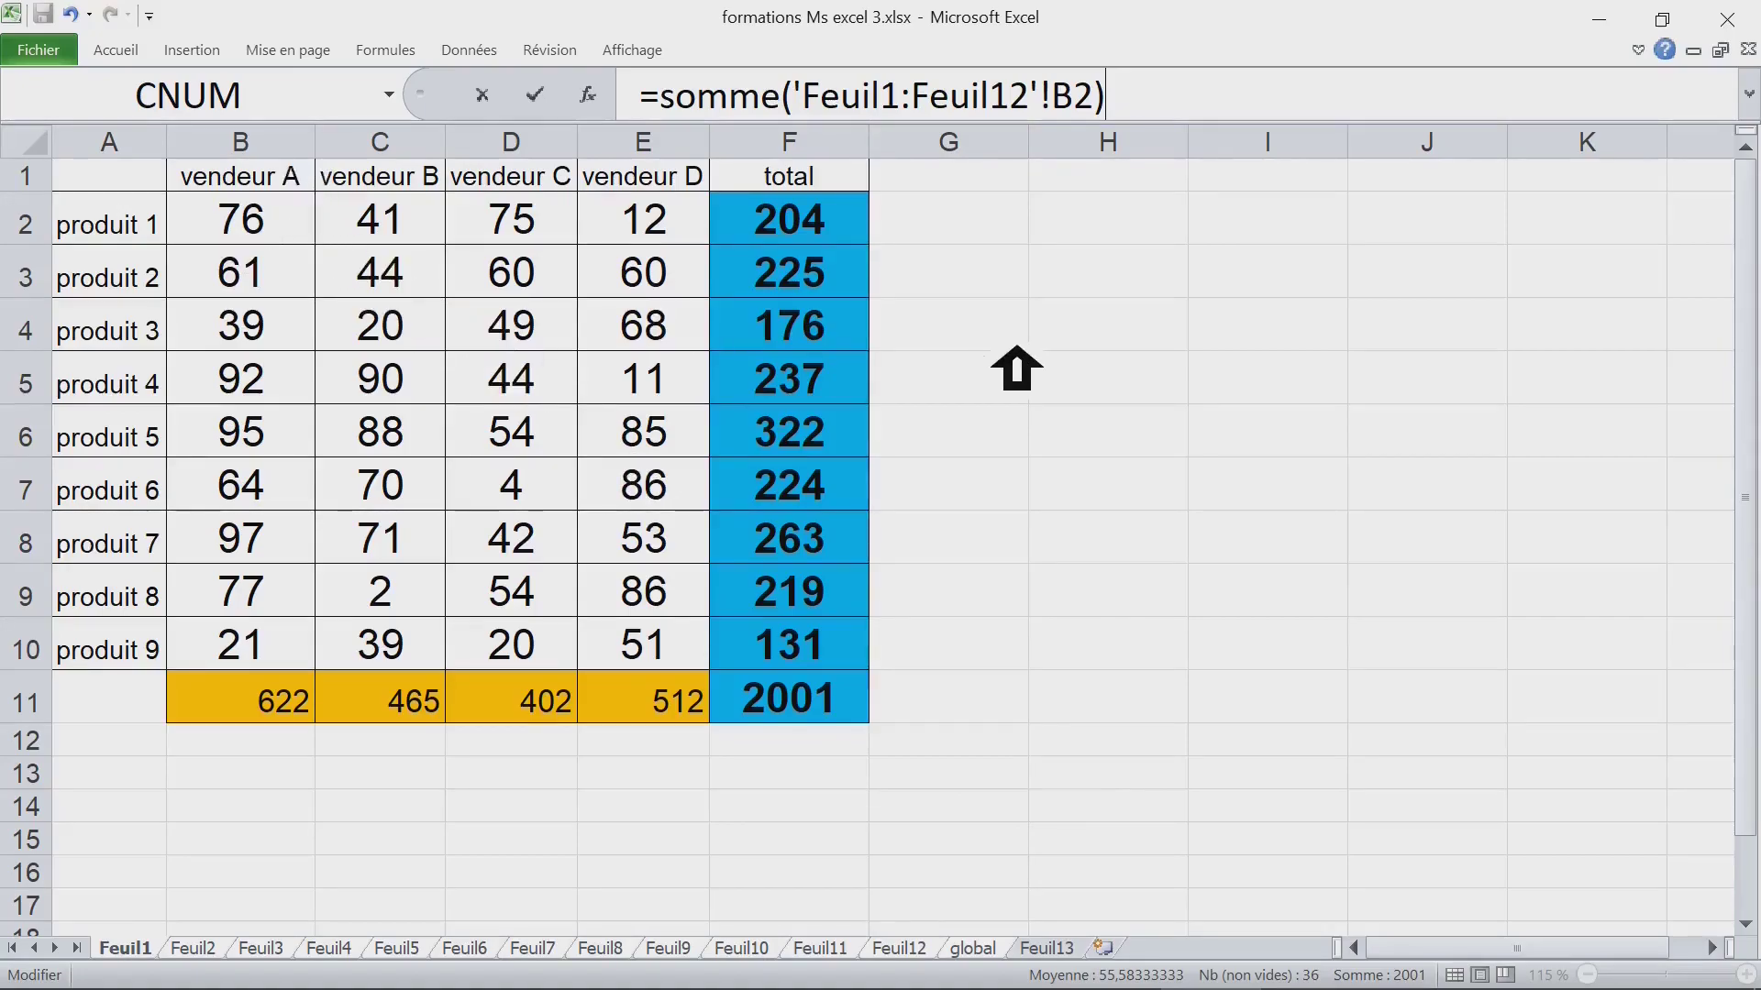
# Step: Enter the 3D SOMME formula into all of B2:E10 at once, giving totals from 394 to 605
pyautogui.hotkey('ctrl', 'Return')
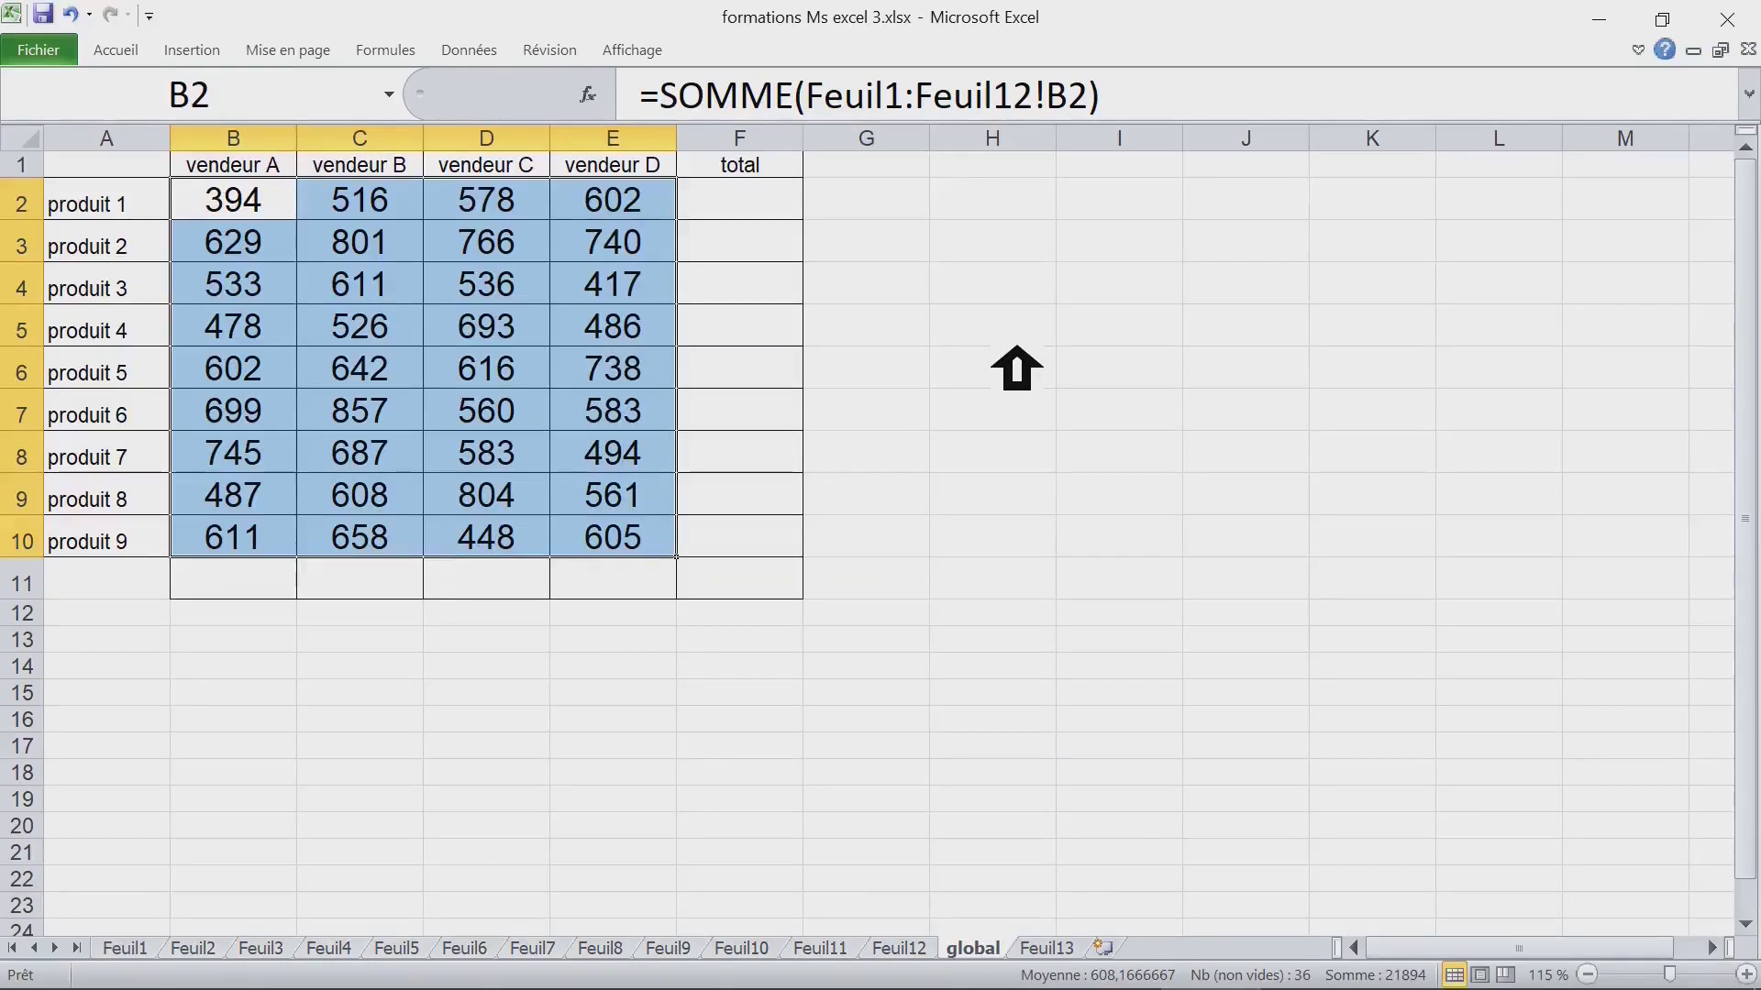